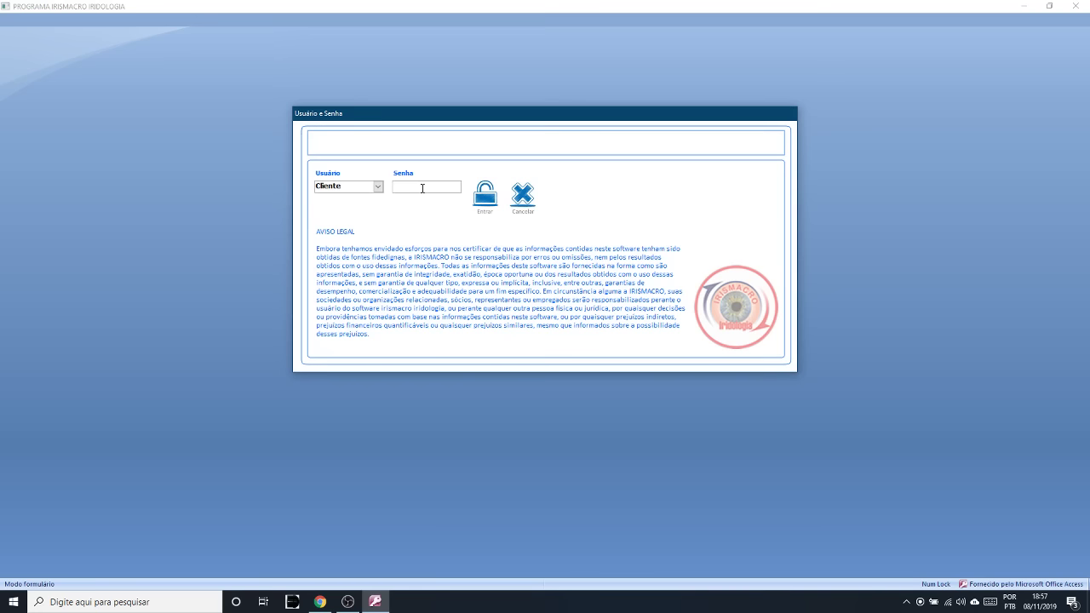
- Log in as the Cliente user with the account password to reach the main menu
{"action": "type", "text": "**"}
{"action": "left_click", "coordinate": [485, 201]}
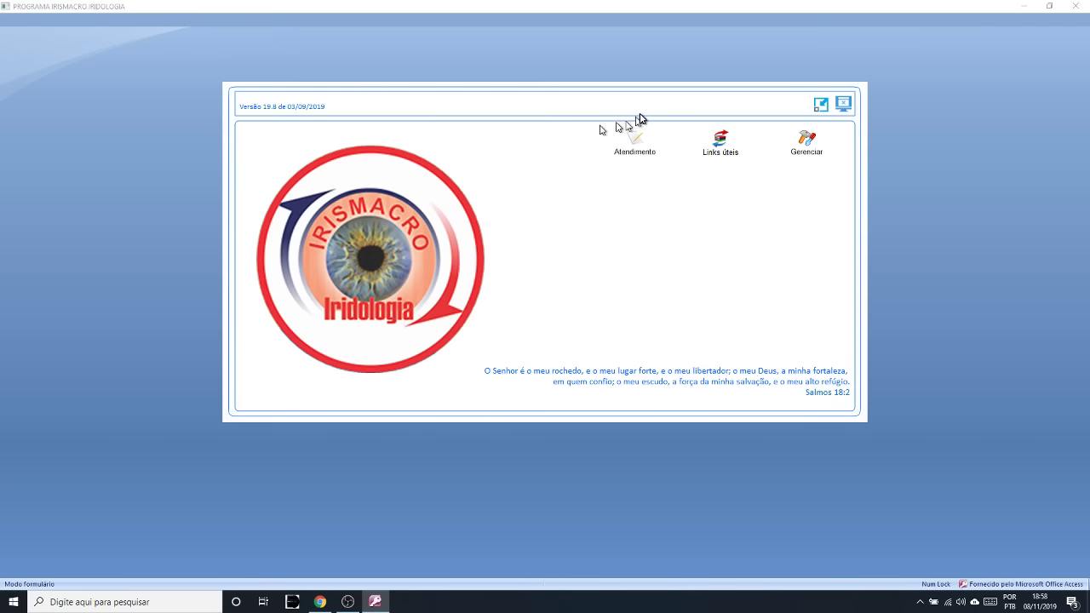
- Open the completed-attendances list, filter it by a client's name, then clear the search
{"action": "left_click", "coordinate": [632, 142]}
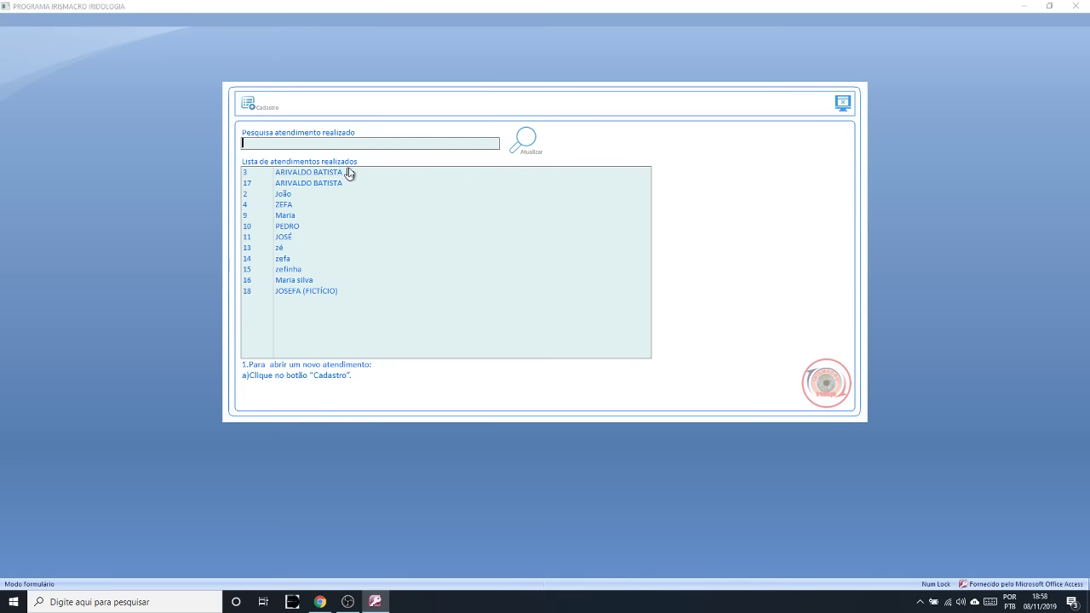
{"action": "mouse_move", "coordinate": [363, 172]}
{"action": "type", "text": "f"}
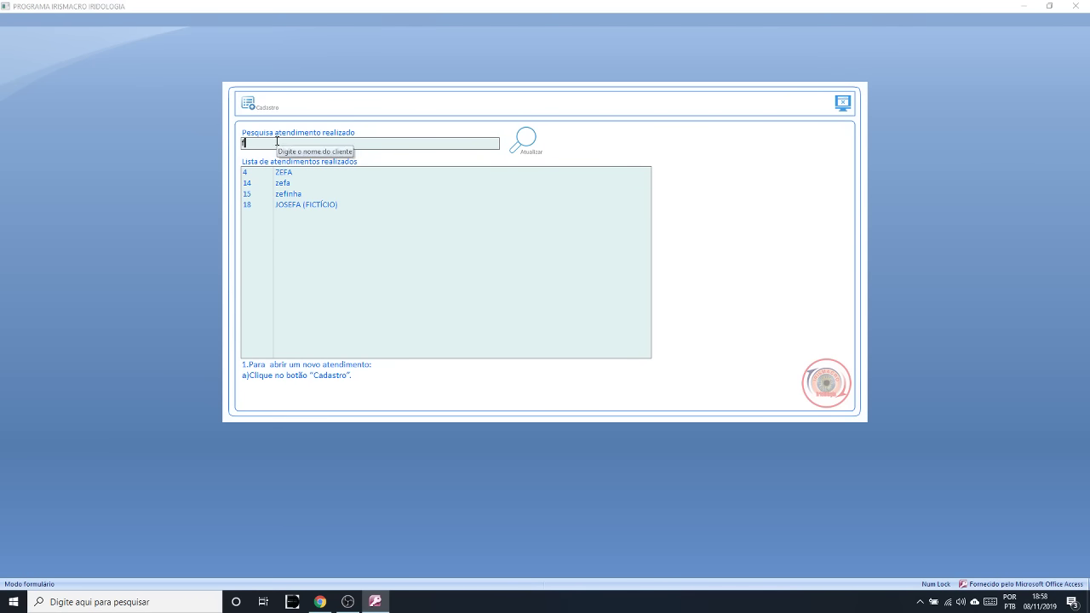
{"action": "type", "text": "ar"}
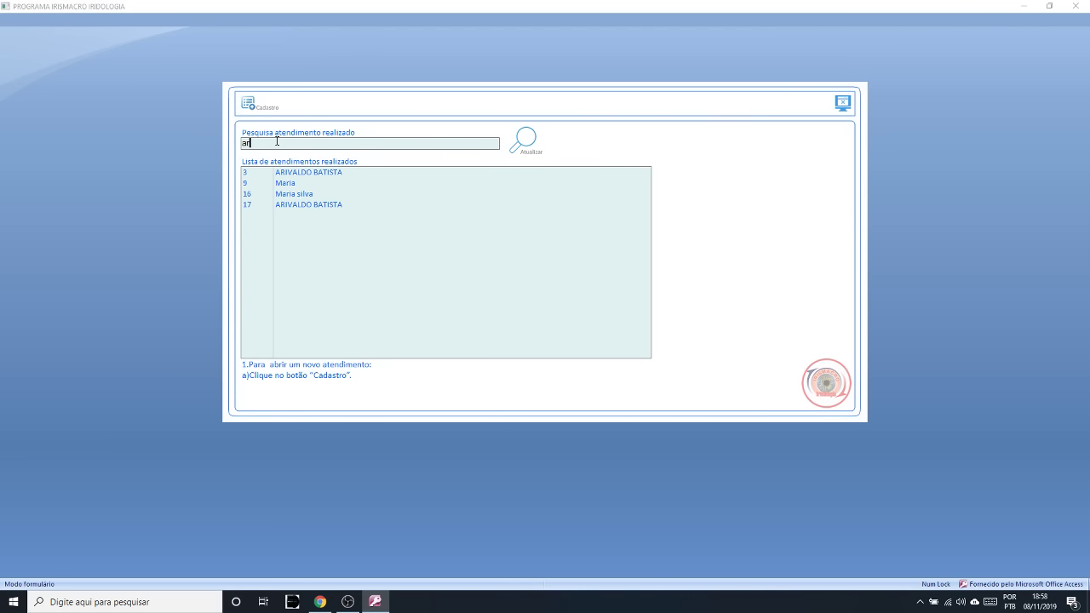
{"action": "type", "text": "i"}
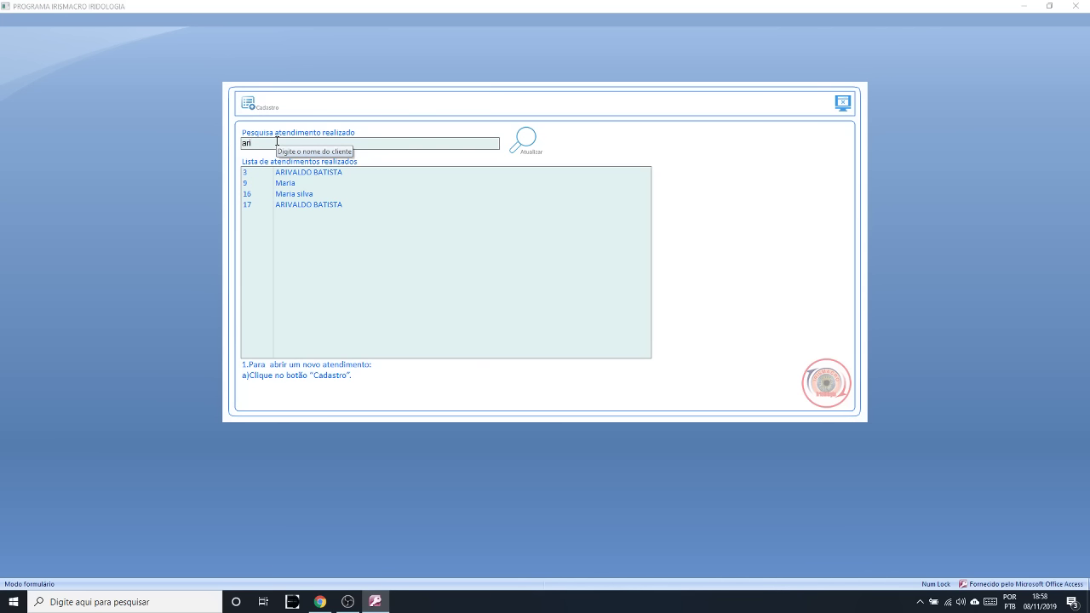
{"action": "type", "text": "v"}
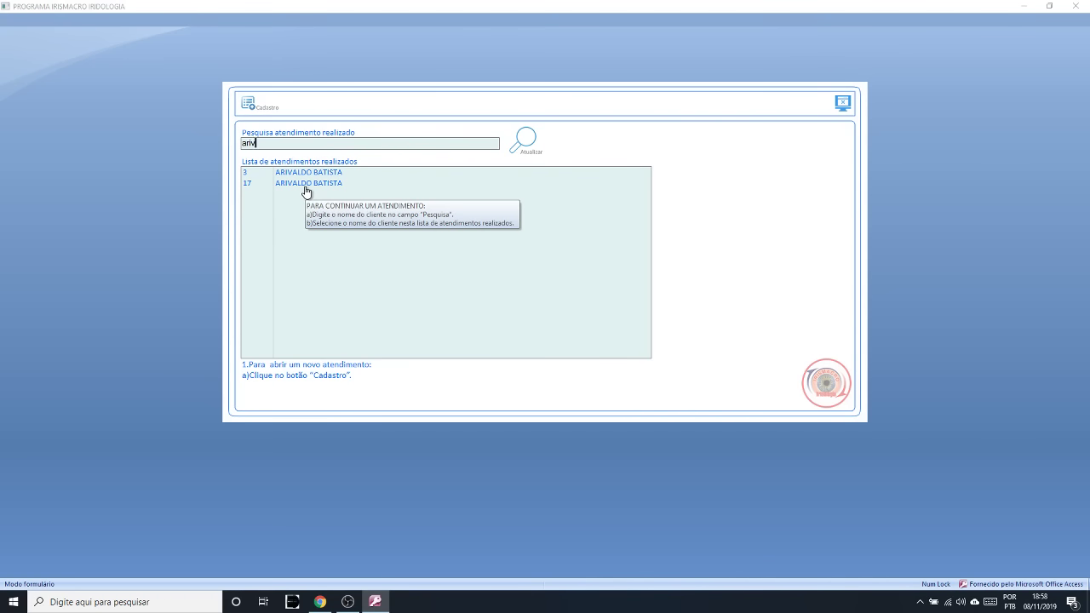
{"action": "key", "text": "BackSpace"}
{"action": "key", "text": "BackSpace"}
{"action": "key", "text": "BackSpace"}
{"action": "key", "text": "BackSpace"}
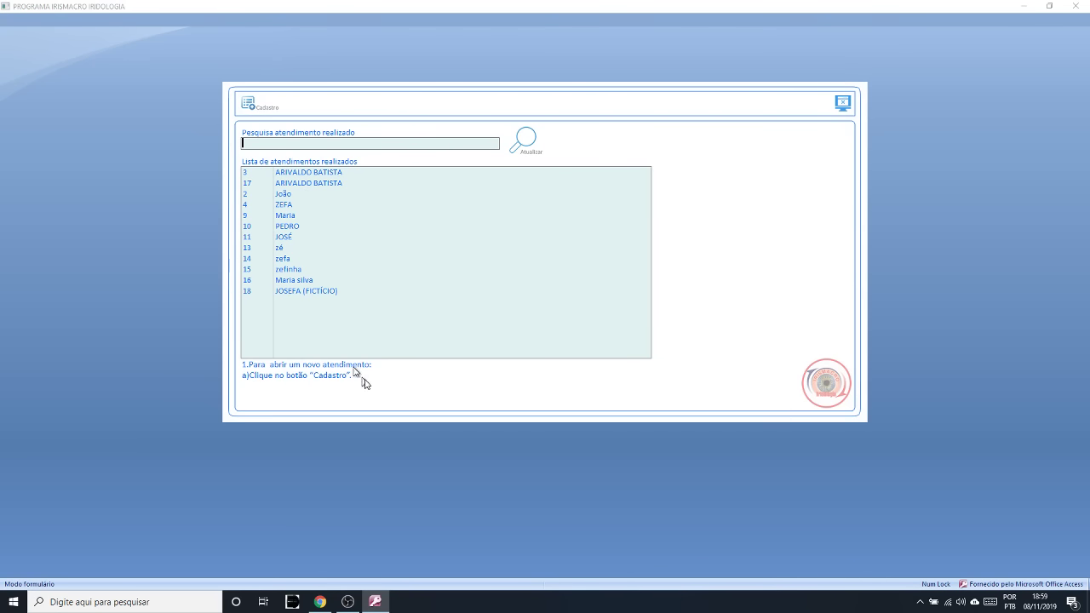
- Search the registered clients list for the new client's name and find no match
{"action": "left_click", "coordinate": [249, 105]}
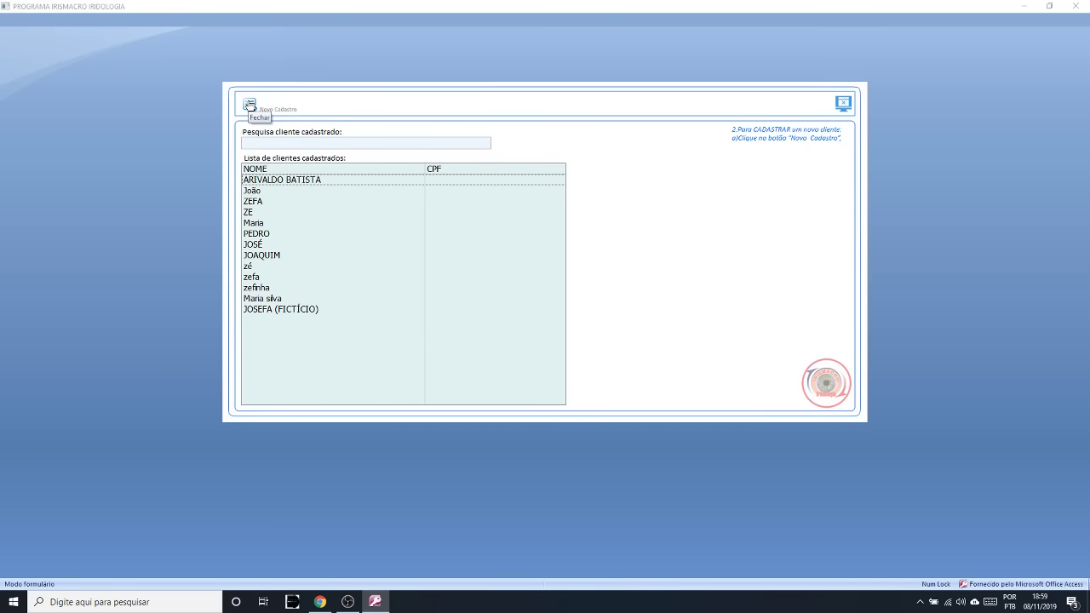
{"action": "left_click", "coordinate": [255, 141]}
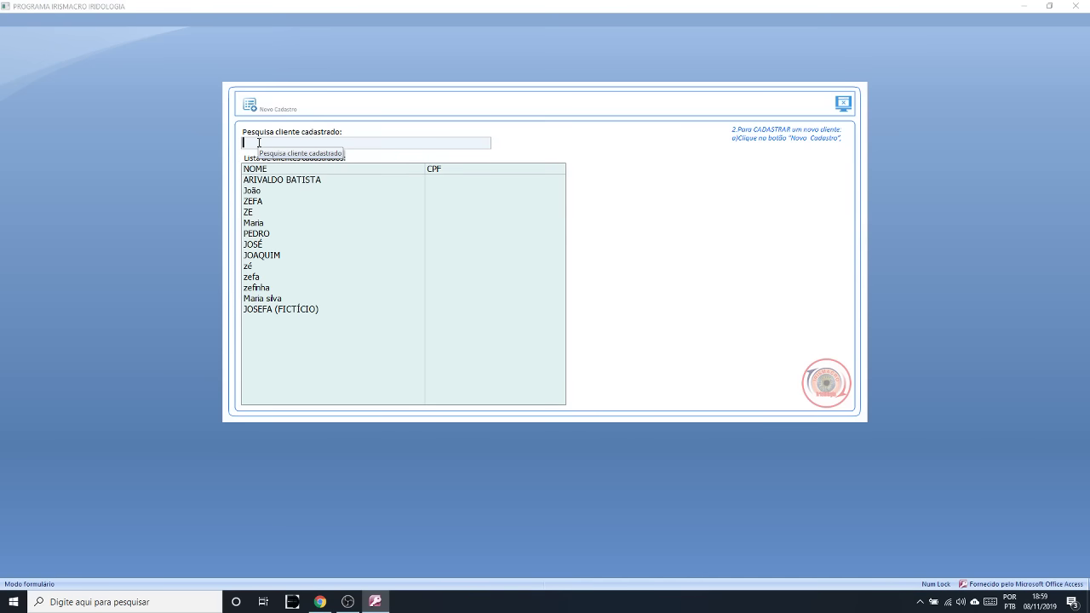
{"action": "type", "text": "aronli"}
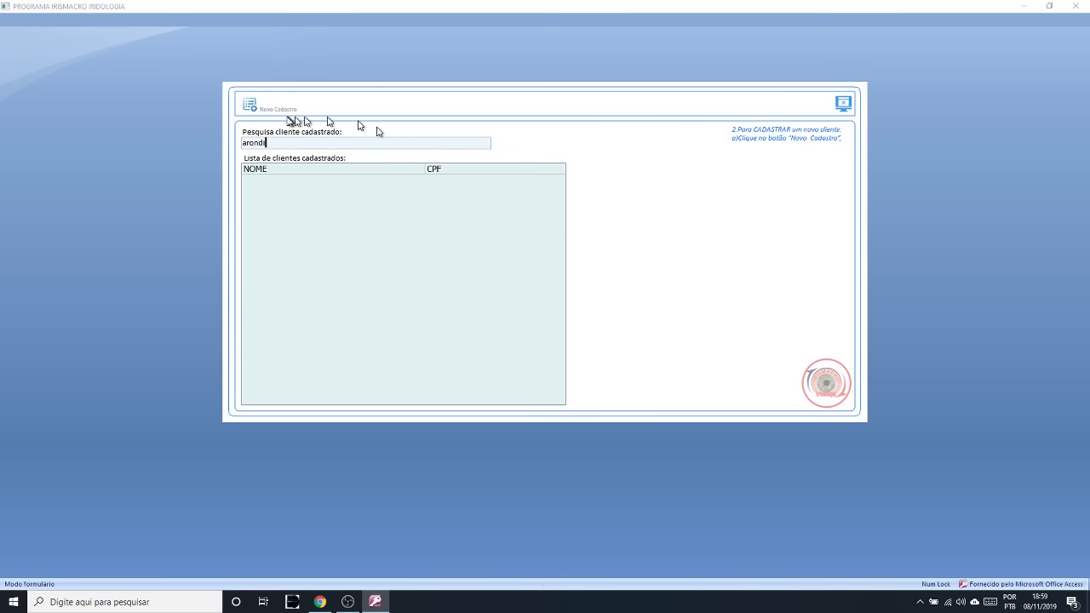
- Create client record 16 with the client's full name; saving is refused pending Sexo
{"action": "left_click", "coordinate": [249, 106]}
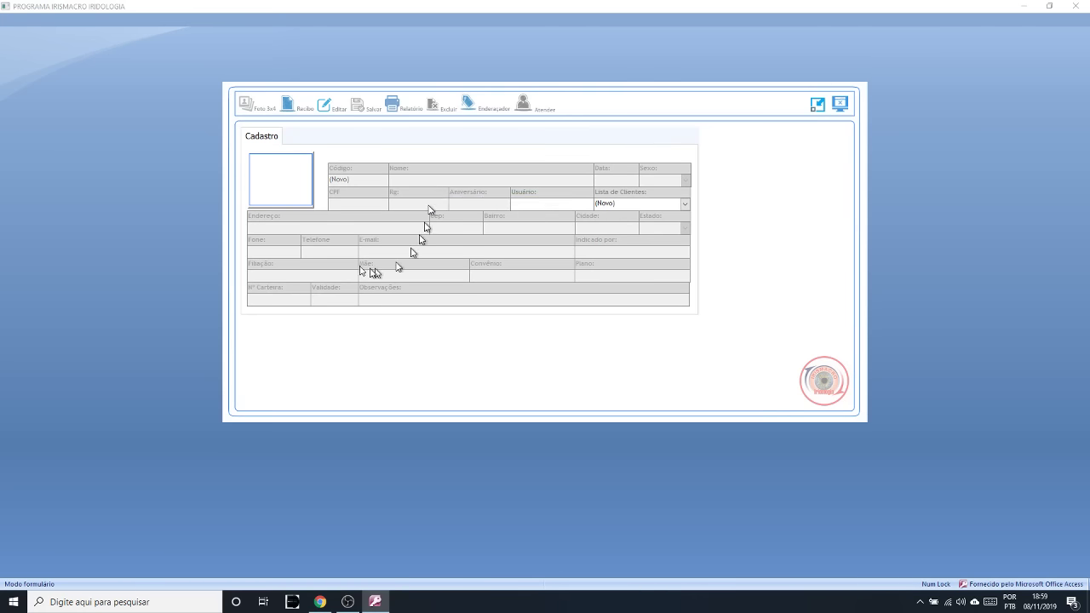
{"action": "left_click", "coordinate": [325, 110]}
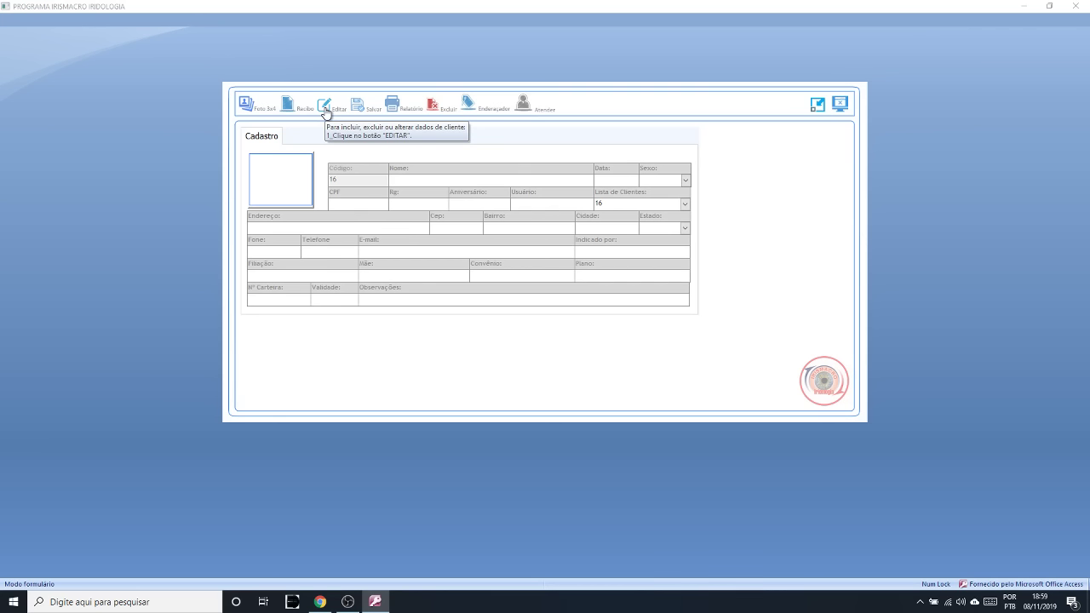
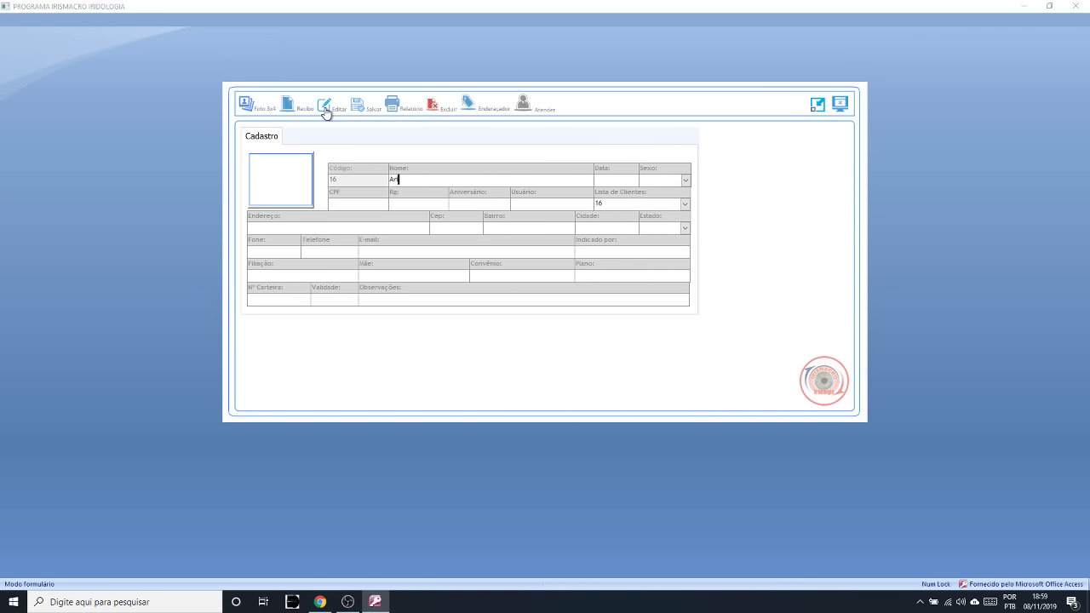
{"action": "left_click", "coordinate": [361, 111]}
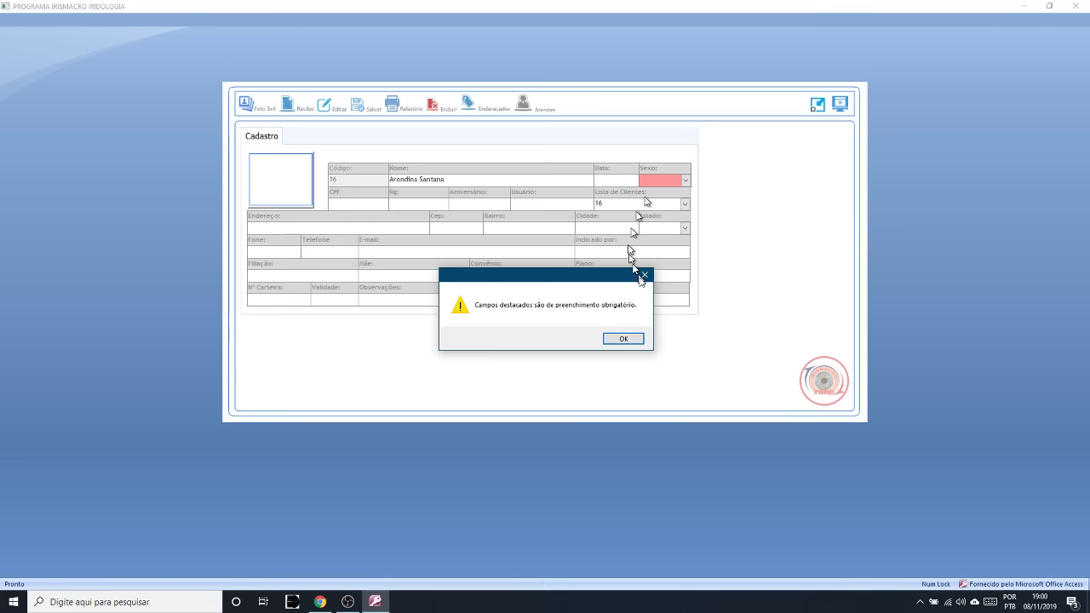
{"action": "left_click", "coordinate": [623, 338]}
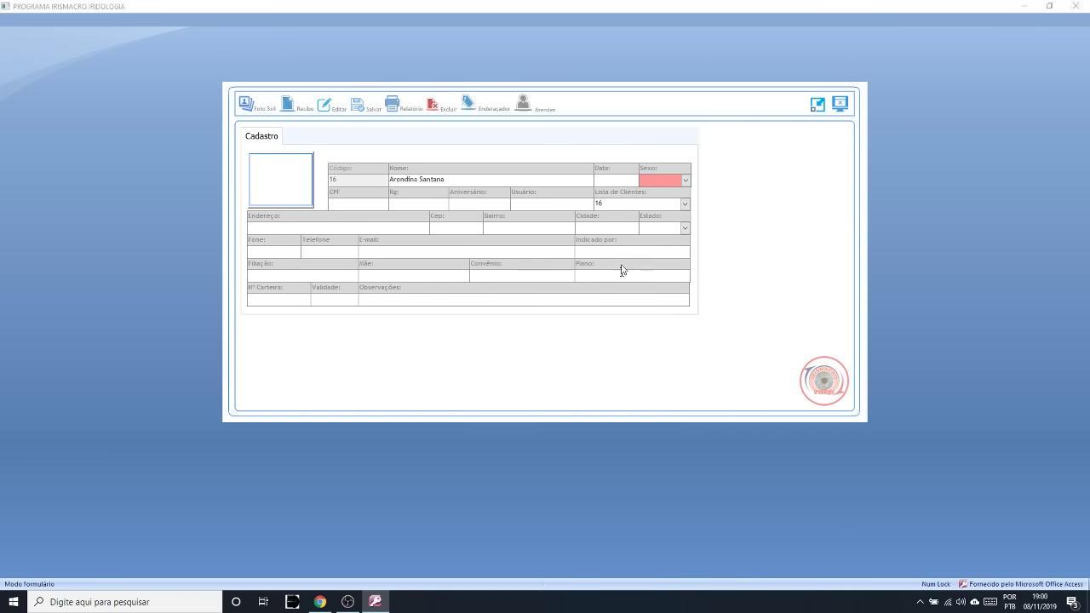
- Set the client's Sexo to FEMININO, save the record, and start her attendance
{"action": "left_click", "coordinate": [686, 181]}
{"action": "left_click", "coordinate": [660, 205]}
{"action": "left_click", "coordinate": [360, 112]}
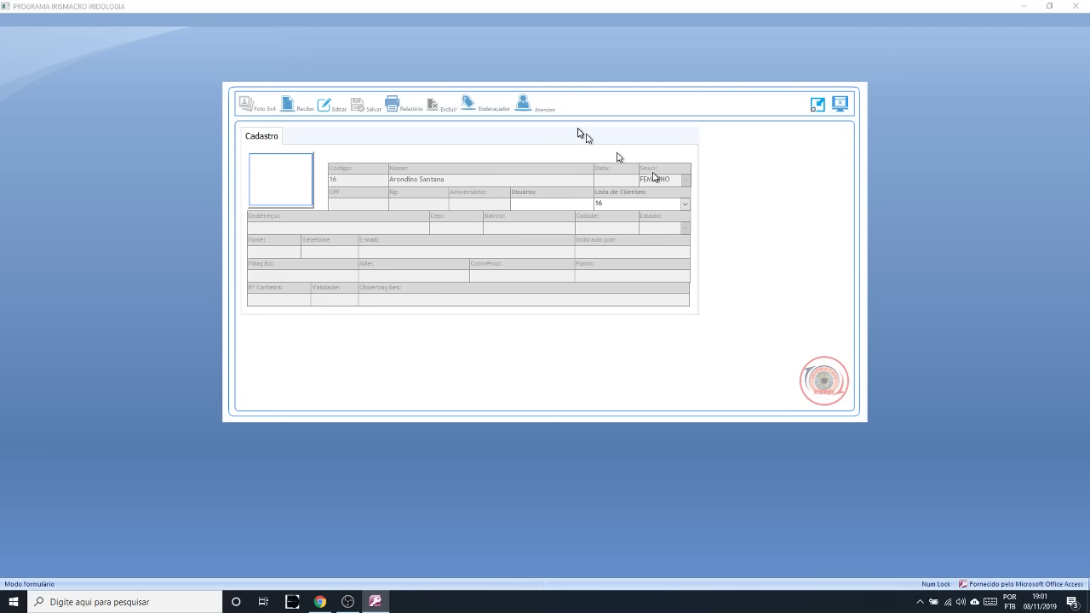
{"action": "left_click", "coordinate": [528, 113]}
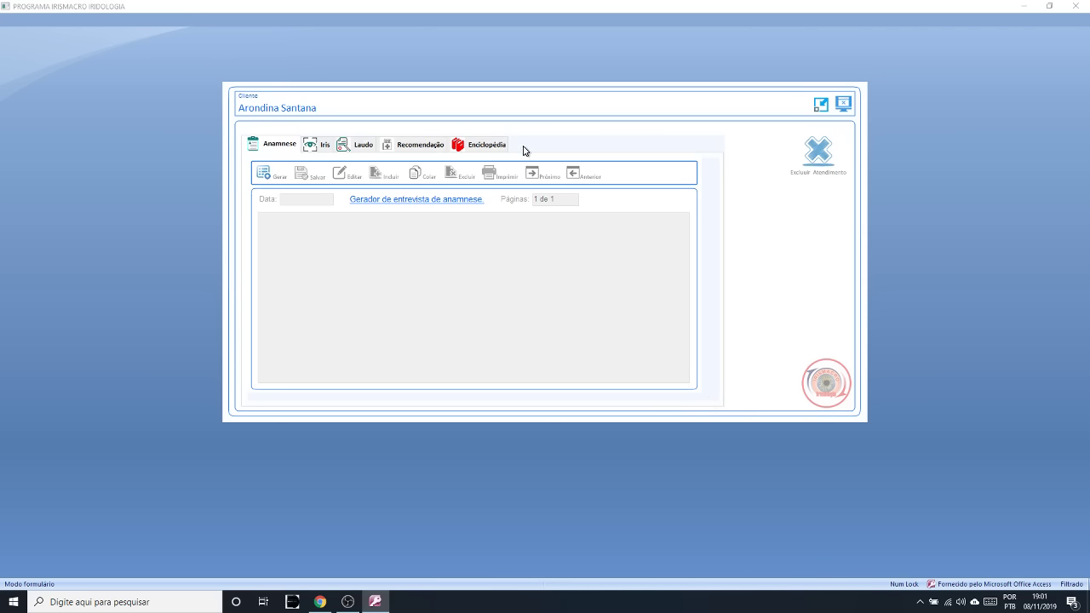
- Review the Iris, Laudo, Recomendação and Enciclopédia tabs, then list the available anamnesis interviews from Anamnese
{"action": "left_click", "coordinate": [271, 147]}
{"action": "left_click", "coordinate": [320, 146]}
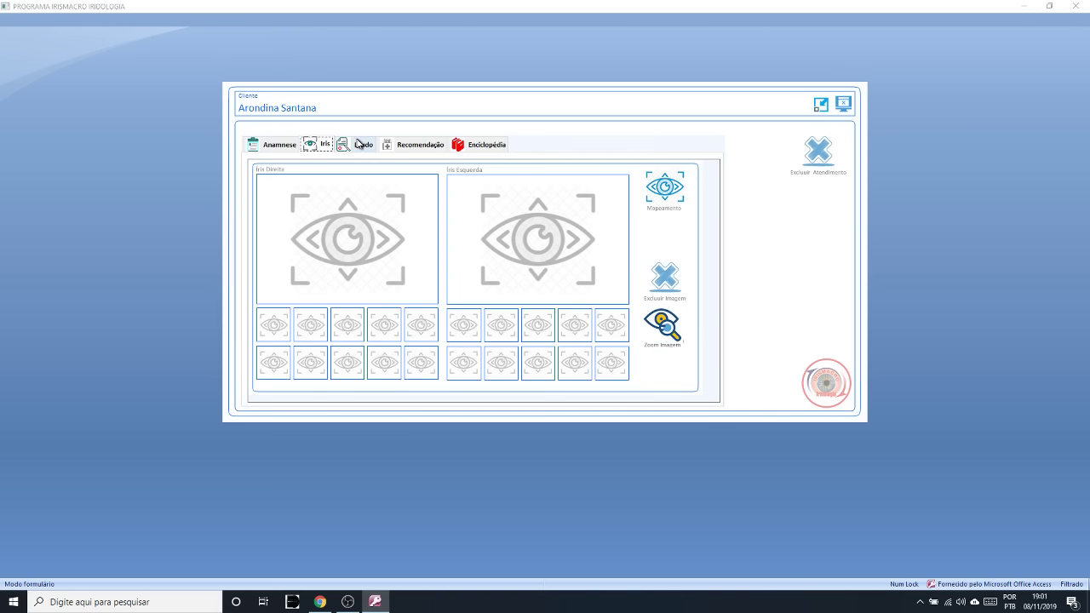
{"action": "left_click", "coordinate": [359, 144]}
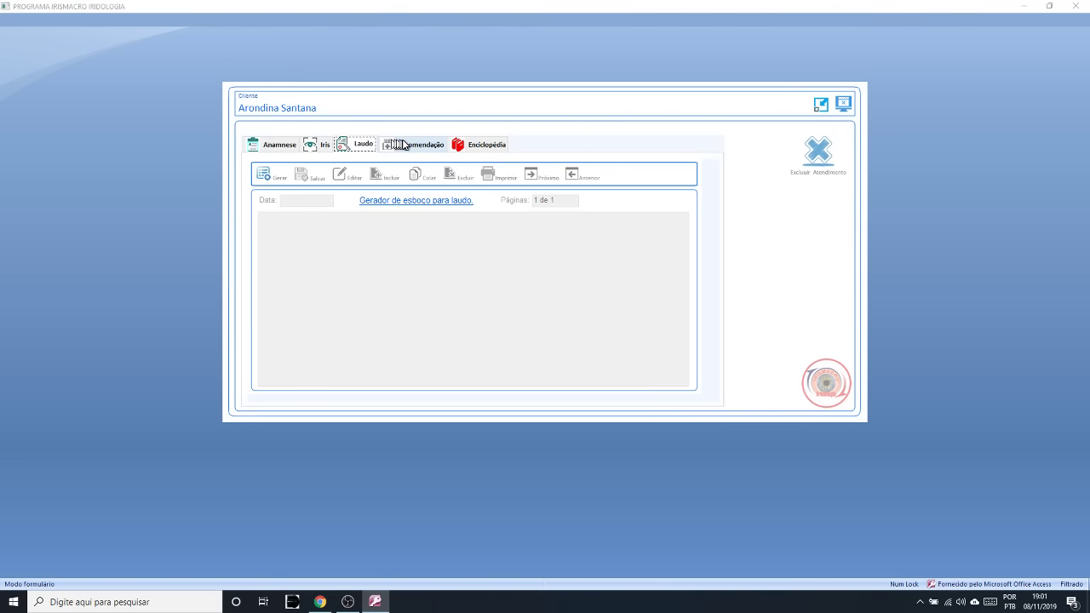
{"action": "left_click", "coordinate": [404, 144]}
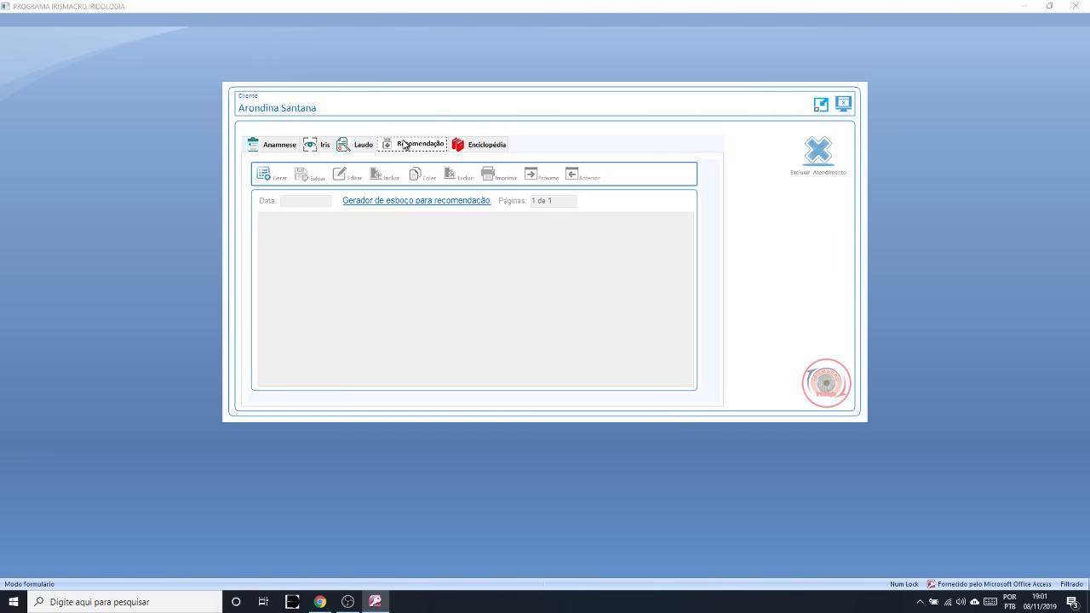
{"action": "left_click", "coordinate": [477, 147]}
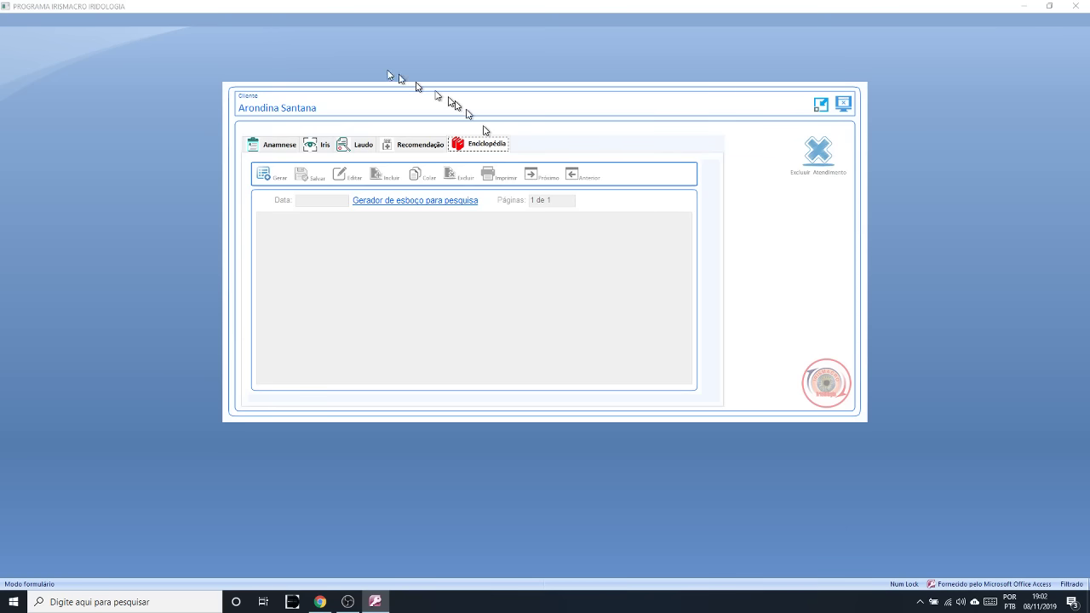
{"action": "left_click", "coordinate": [280, 147]}
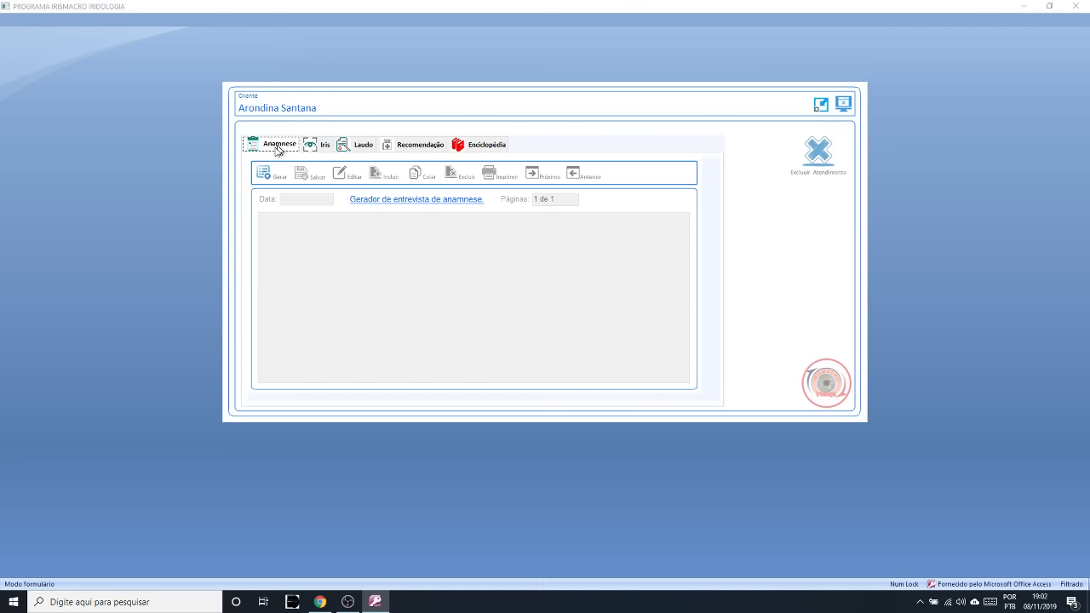
{"action": "left_click", "coordinate": [264, 173]}
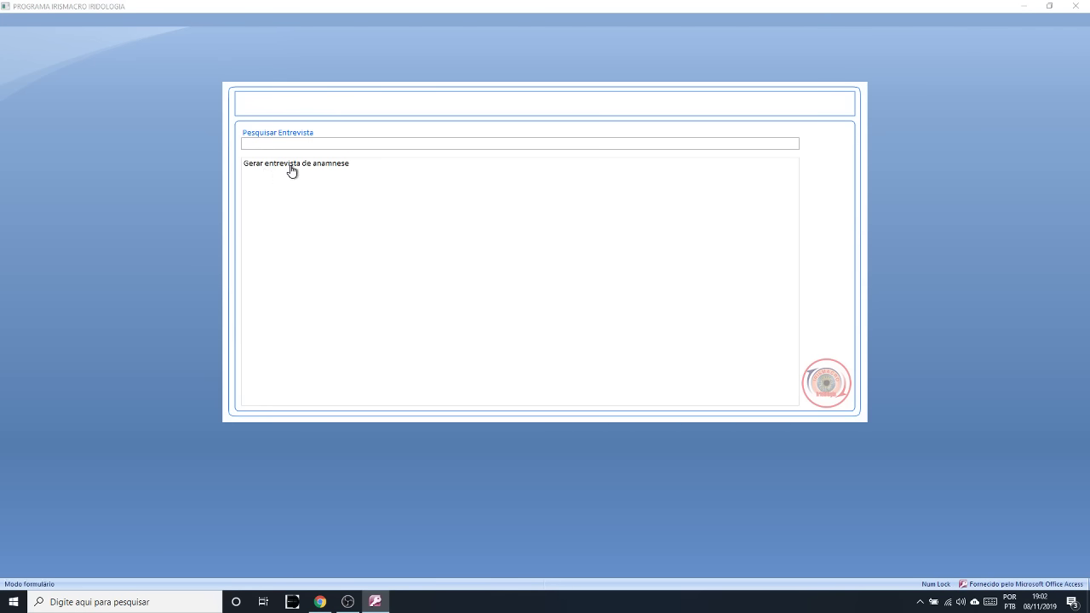
- Open the 'Gerar entrevista de anamnese' template to create the interview dated 08/11/2019
{"action": "left_click", "coordinate": [290, 166]}
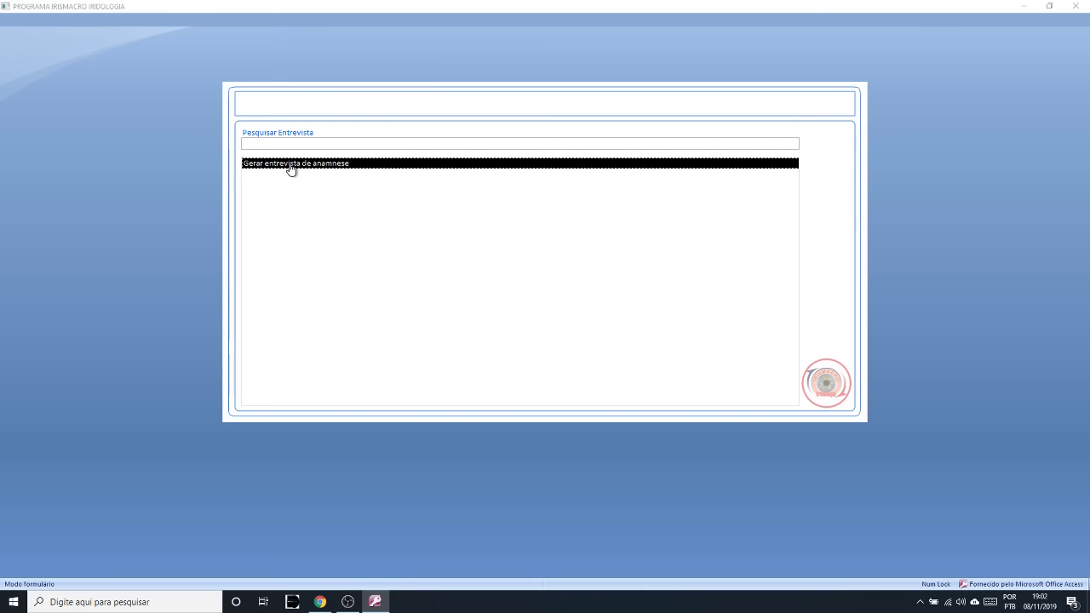
{"action": "double_click", "coordinate": [290, 163]}
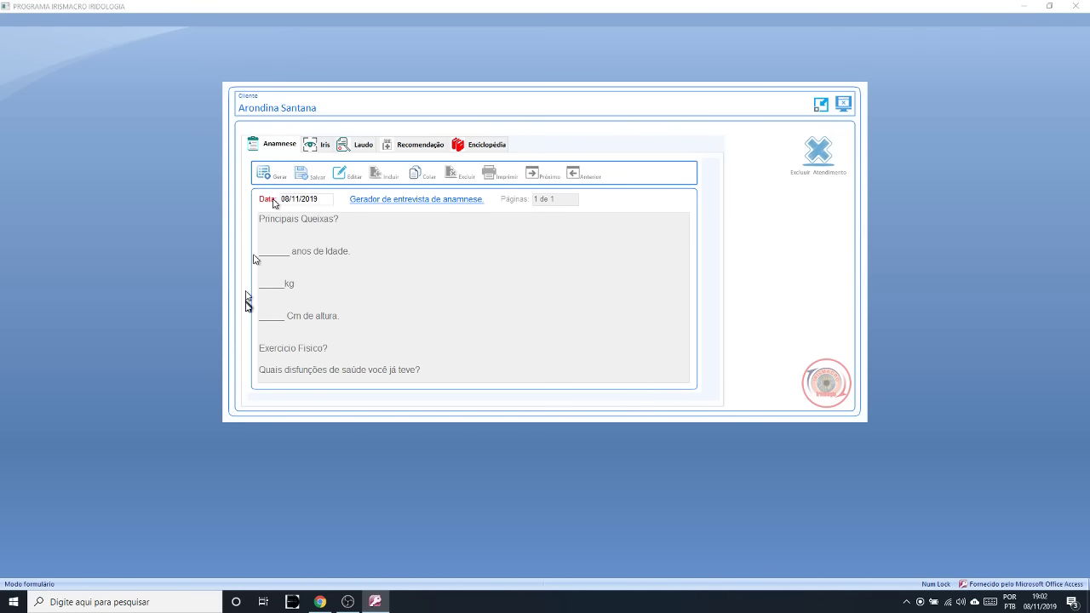
- Make the anamnese text editable and place the caret under 'Principais Queixas?'
{"action": "left_click", "coordinate": [345, 175]}
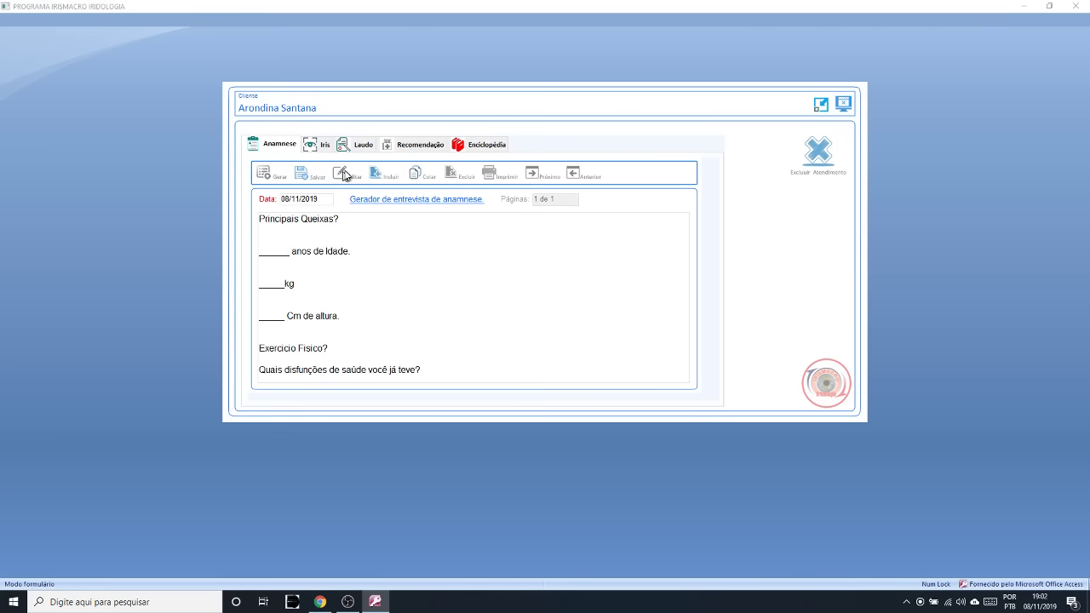
{"action": "left_click", "coordinate": [275, 234]}
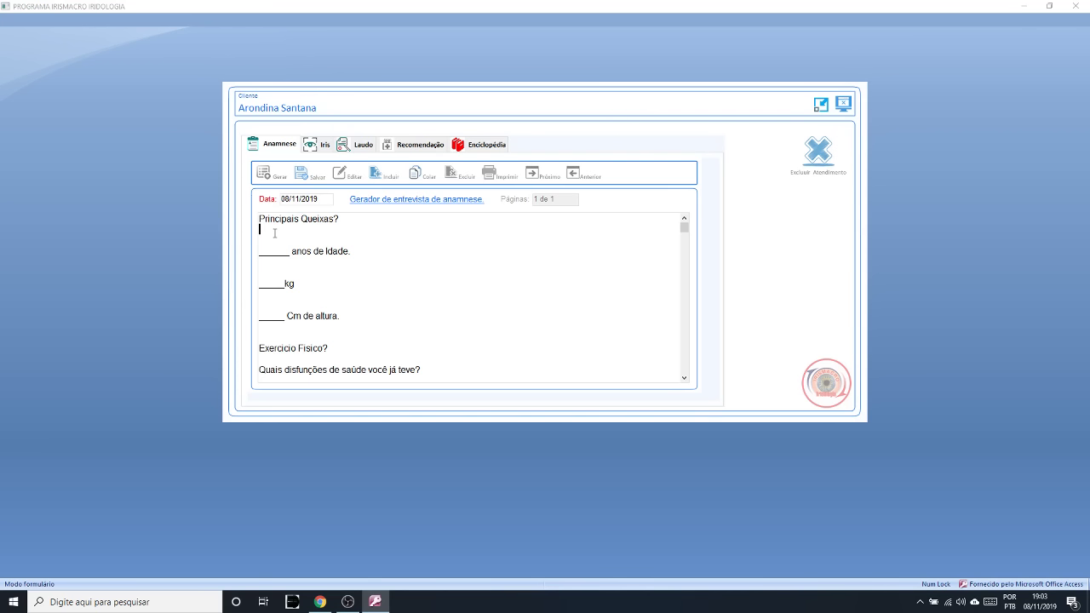
- Answer the anamnese: main complaint miomas, age 45, weight 60 kg, height 168 cm
{"action": "type", "text": "miomas"}
{"action": "left_click", "coordinate": [277, 251]}
{"action": "type", "text": "45"}
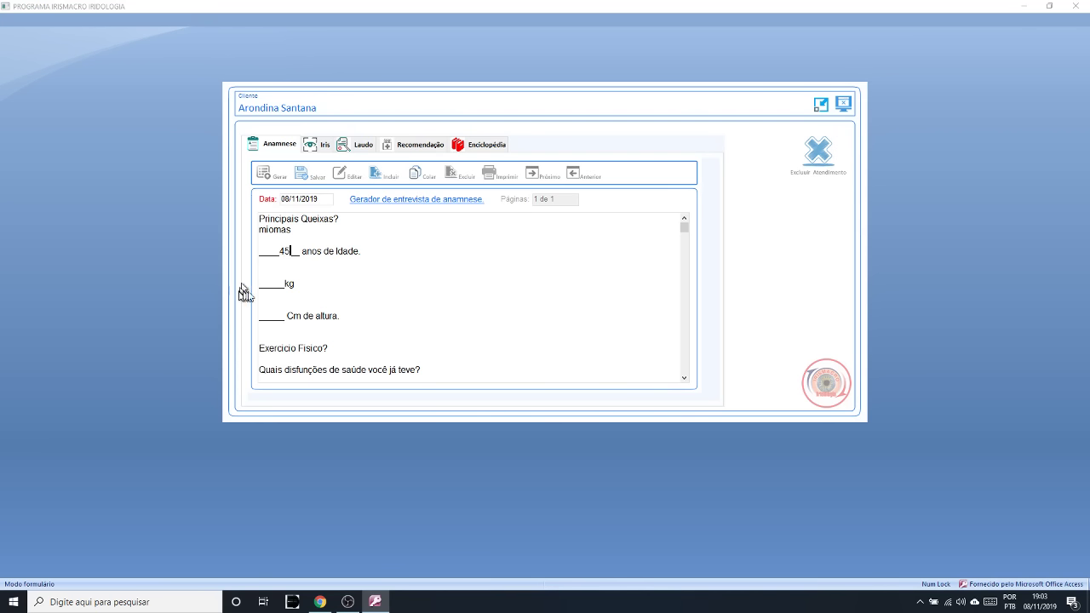
{"action": "left_click", "coordinate": [260, 283]}
{"action": "type", "text": "60"}
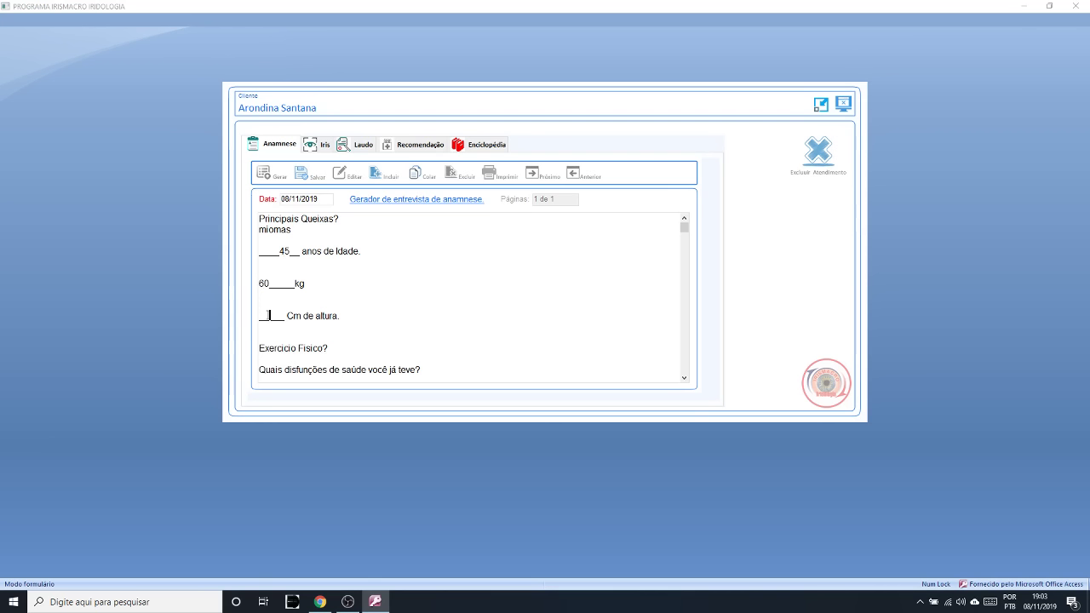
{"action": "left_click", "coordinate": [268, 315]}
{"action": "type", "text": "168"}
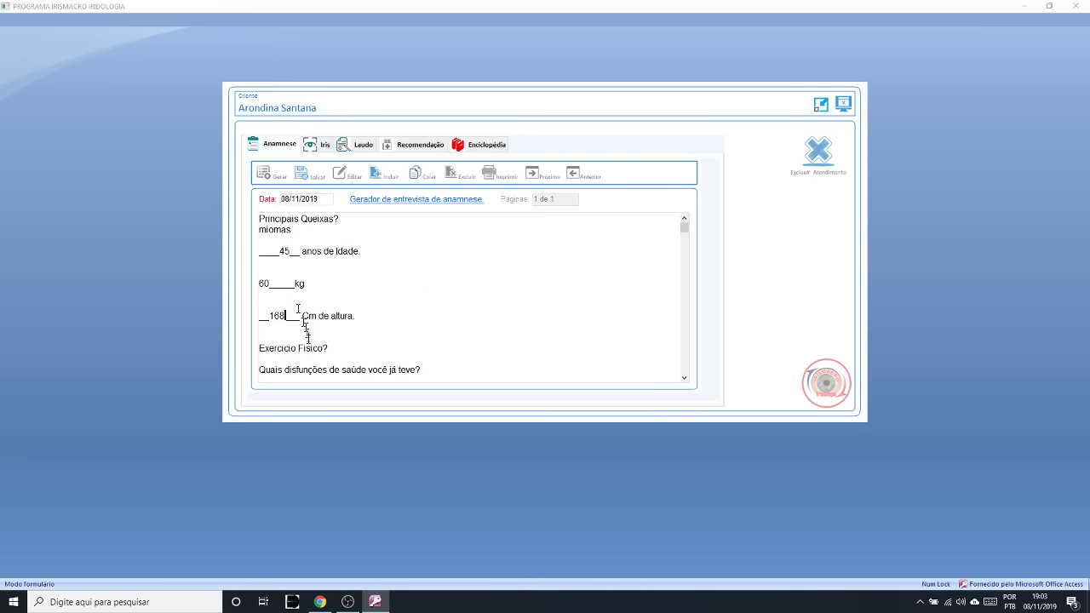
- Scroll through and review the remaining questions on health problems, exercise, medication and surgery
{"action": "scroll", "coordinate": [685, 377], "scroll_direction": "down", "scroll_amount": 3}
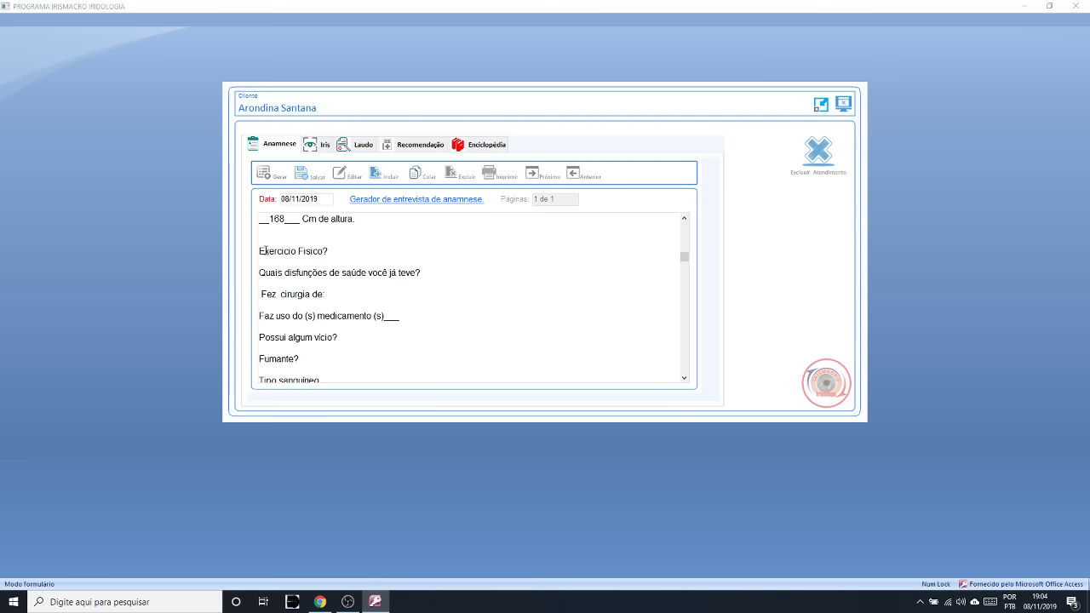
{"action": "left_click_drag", "start_coordinate": [265, 252], "coordinate": [455, 295]}
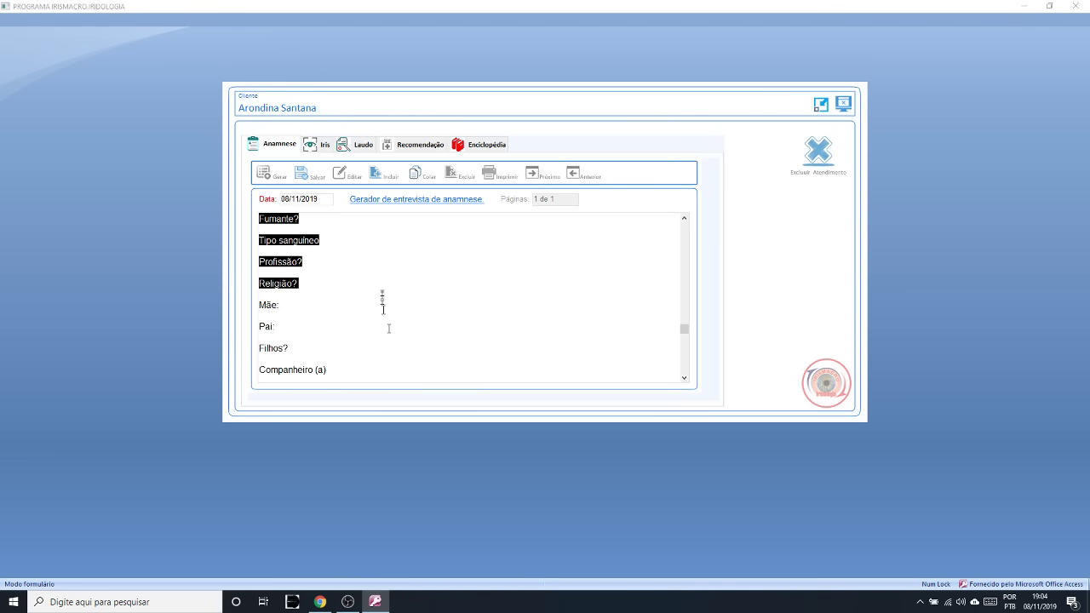
{"action": "left_click", "coordinate": [685, 219]}
{"action": "left_click", "coordinate": [480, 265]}
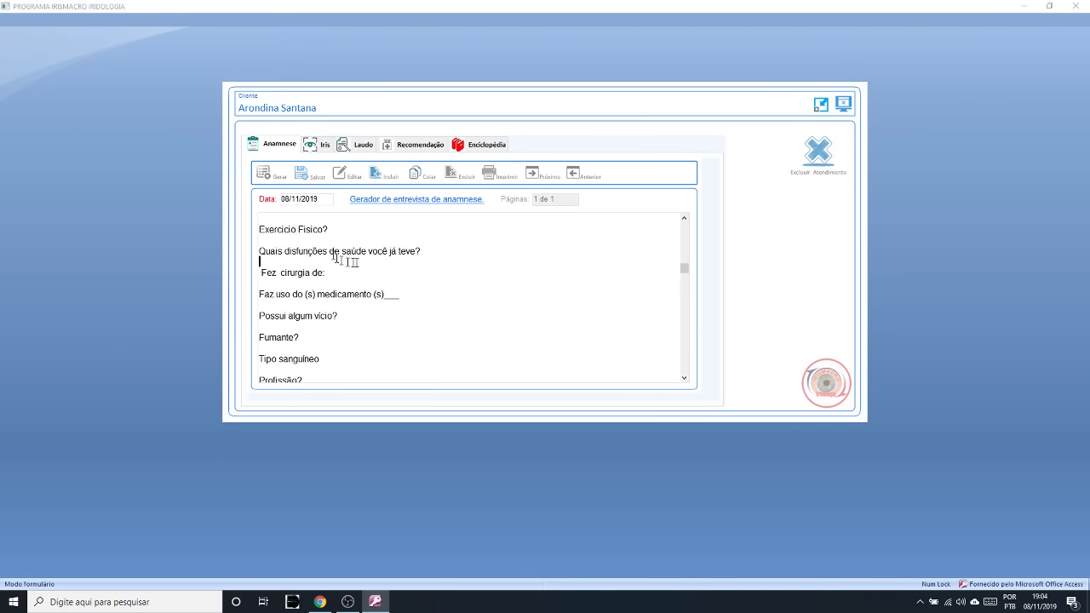
{"action": "left_click", "coordinate": [313, 239]}
{"action": "left_click", "coordinate": [403, 304]}
{"action": "left_click_drag", "start_coordinate": [298, 228], "coordinate": [352, 281]}
{"action": "left_click", "coordinate": [684, 218]}
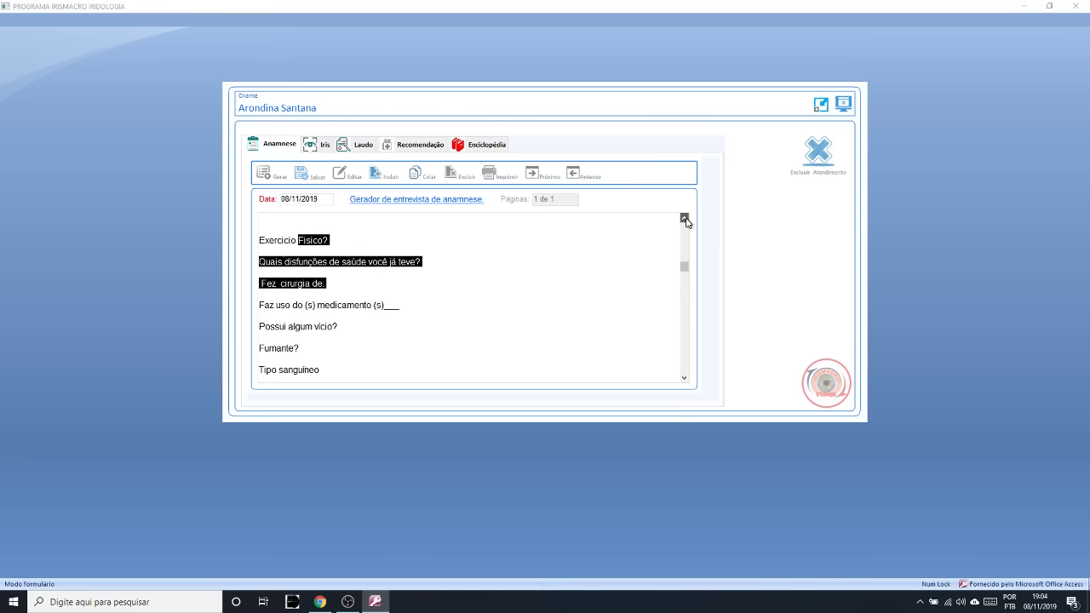
{"action": "left_click", "coordinate": [684, 218]}
{"action": "left_click", "coordinate": [684, 218]}
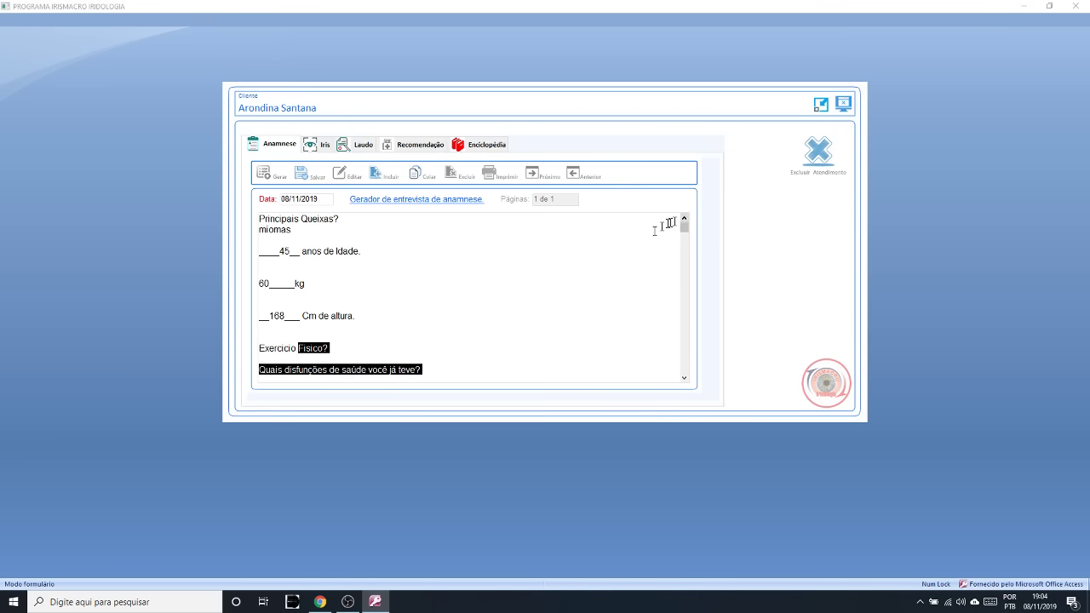
- Check the answered lines, save the anamnese, and switch to the client's empty Iris panels
{"action": "left_click", "coordinate": [419, 324]}
{"action": "left_click_drag", "start_coordinate": [397, 321], "coordinate": [218, 214]}
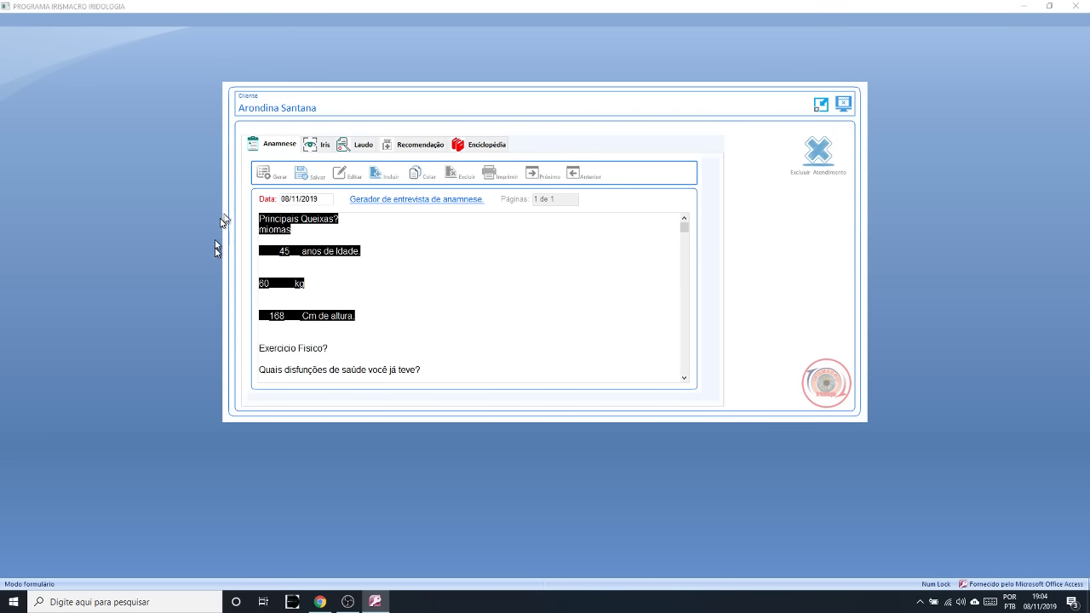
{"action": "left_click", "coordinate": [401, 303]}
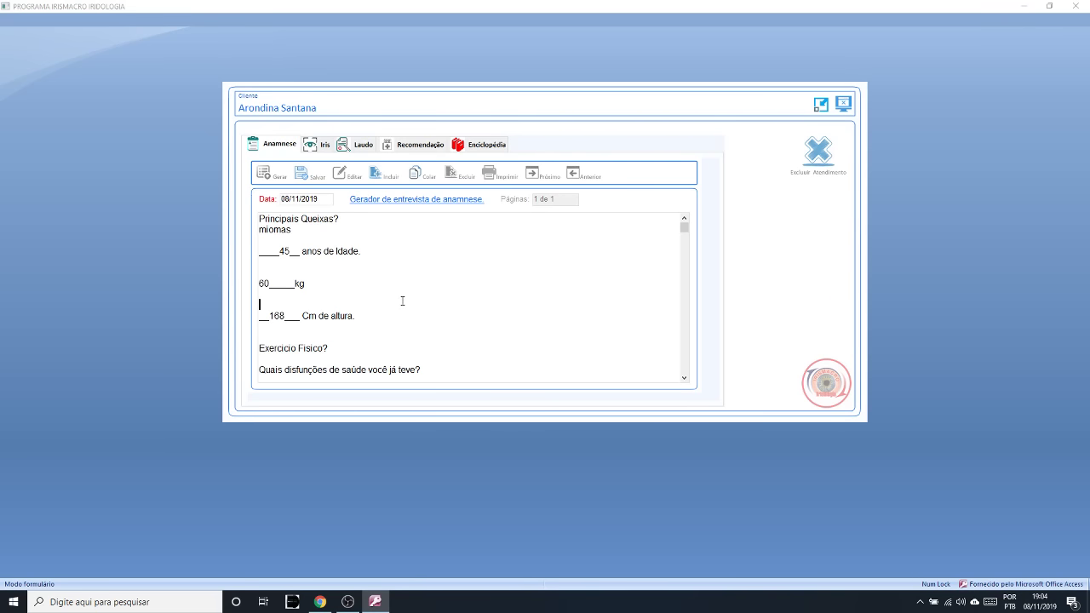
{"action": "left_click", "coordinate": [308, 175]}
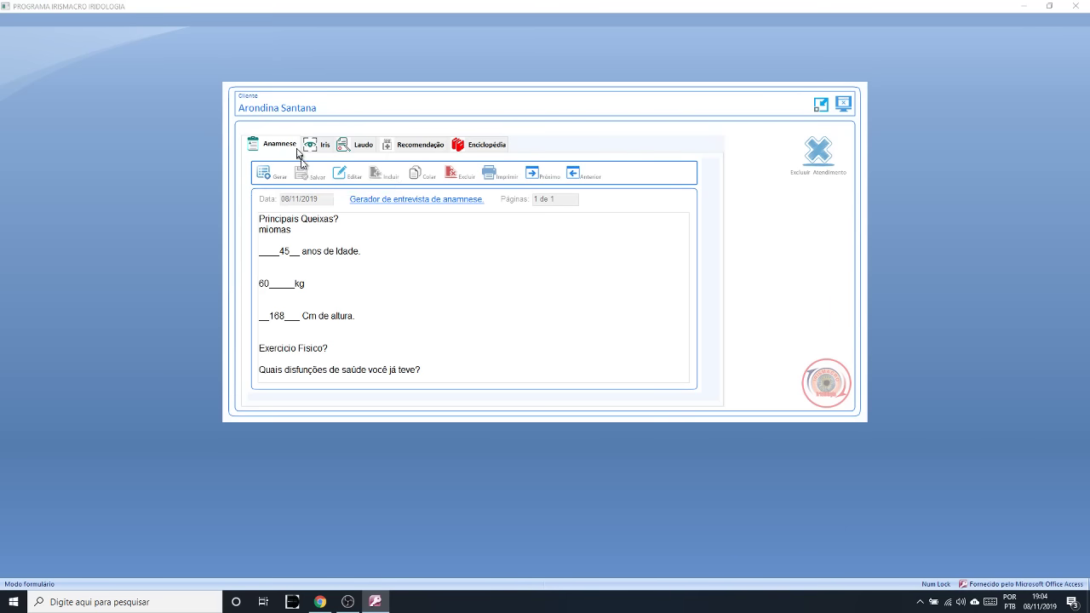
{"action": "left_click", "coordinate": [312, 146]}
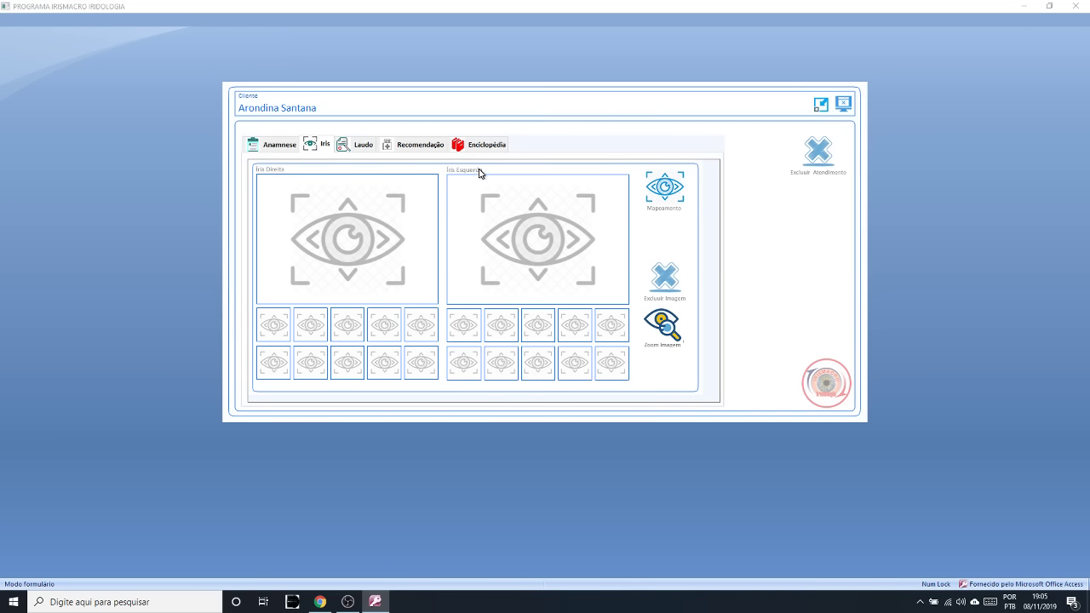
- Pick the first Íris Direita slot, open Mapeamento, and bring up the Abrir Arquivo photo dialog
{"action": "left_click", "coordinate": [275, 326]}
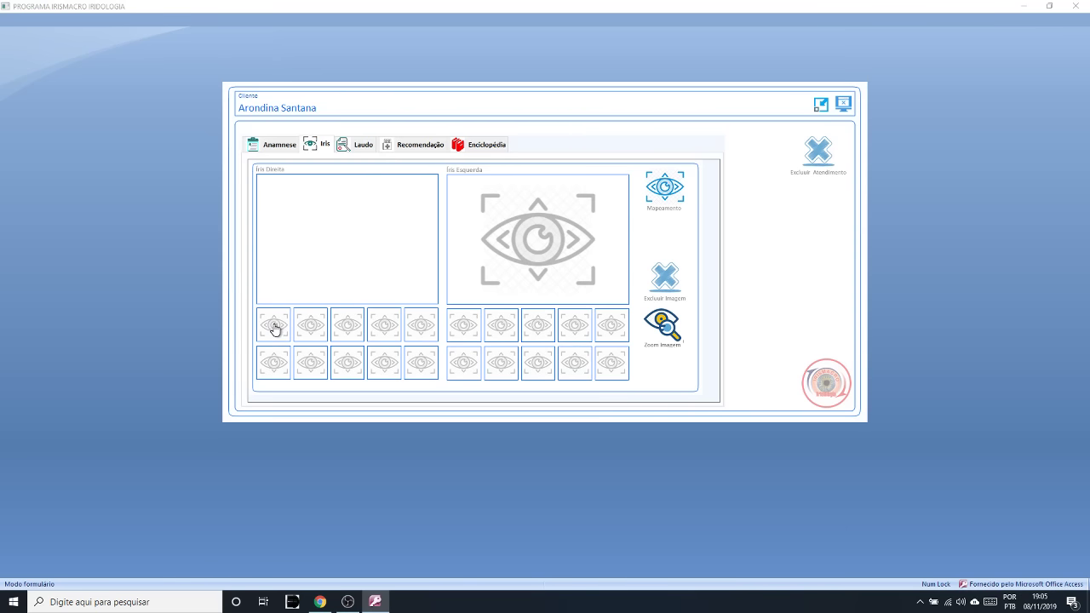
{"action": "left_click", "coordinate": [673, 189]}
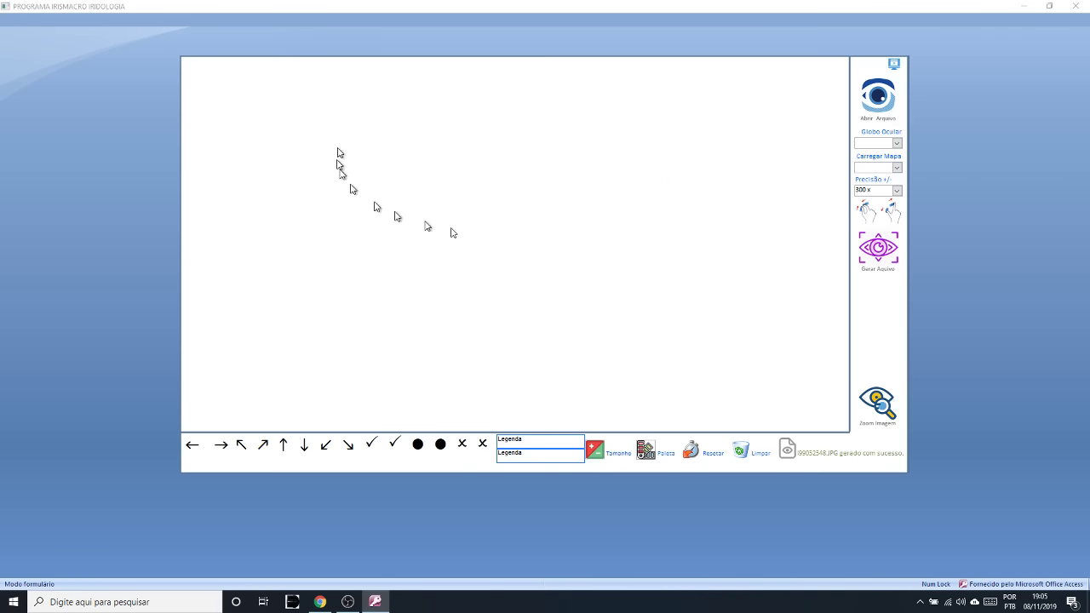
{"action": "left_click", "coordinate": [877, 99]}
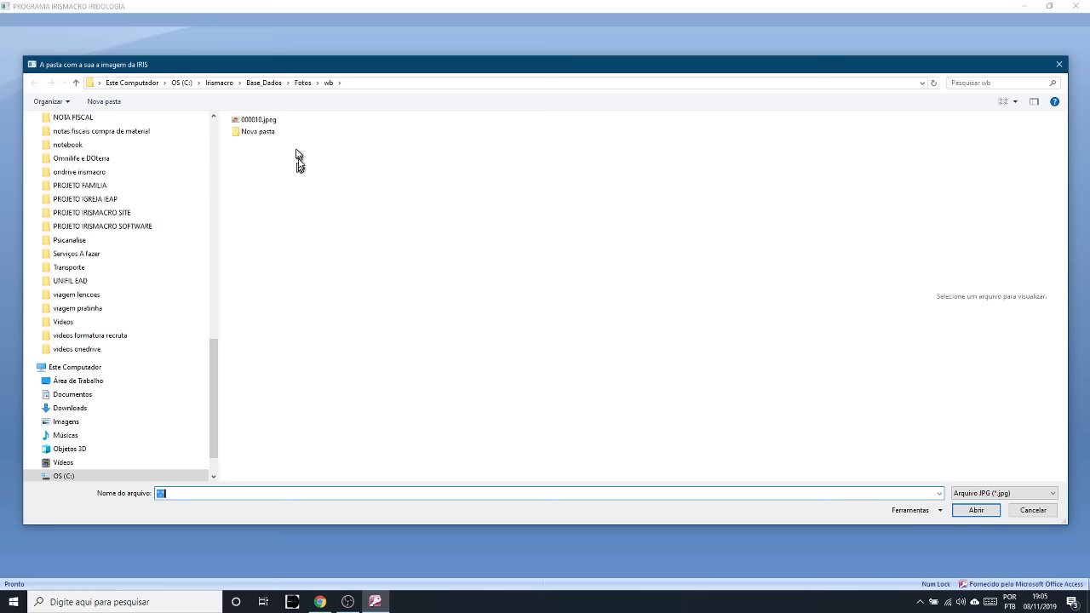
- Preview the Desktop eye photos 30161010.jpg, 30161010b.jpg and A 2 esq.JPG, then return to Fotos\wb
{"action": "left_click", "coordinate": [272, 121]}
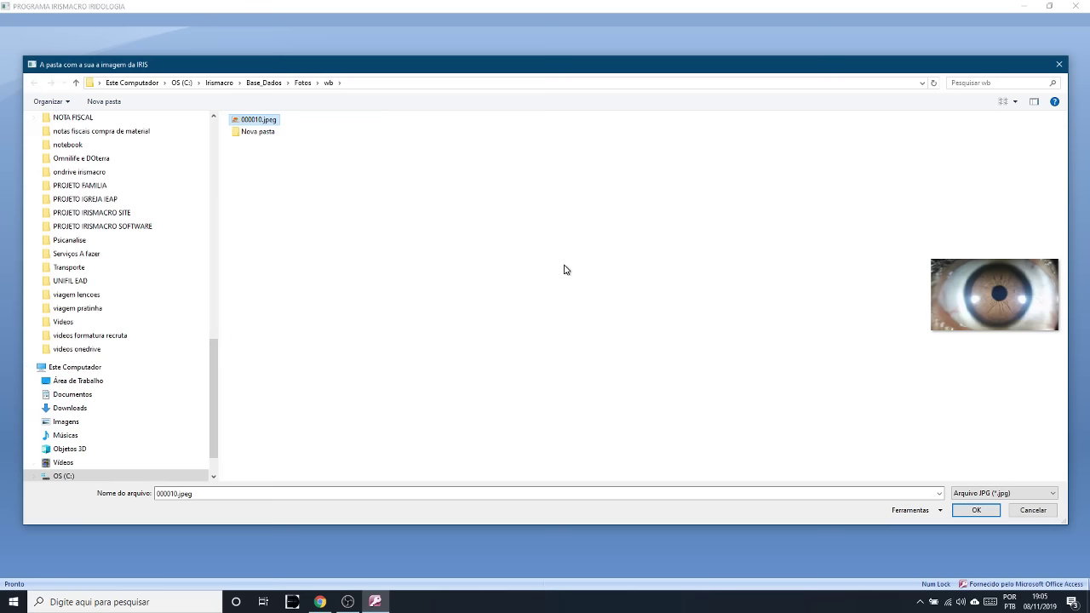
{"action": "left_click", "coordinate": [94, 380]}
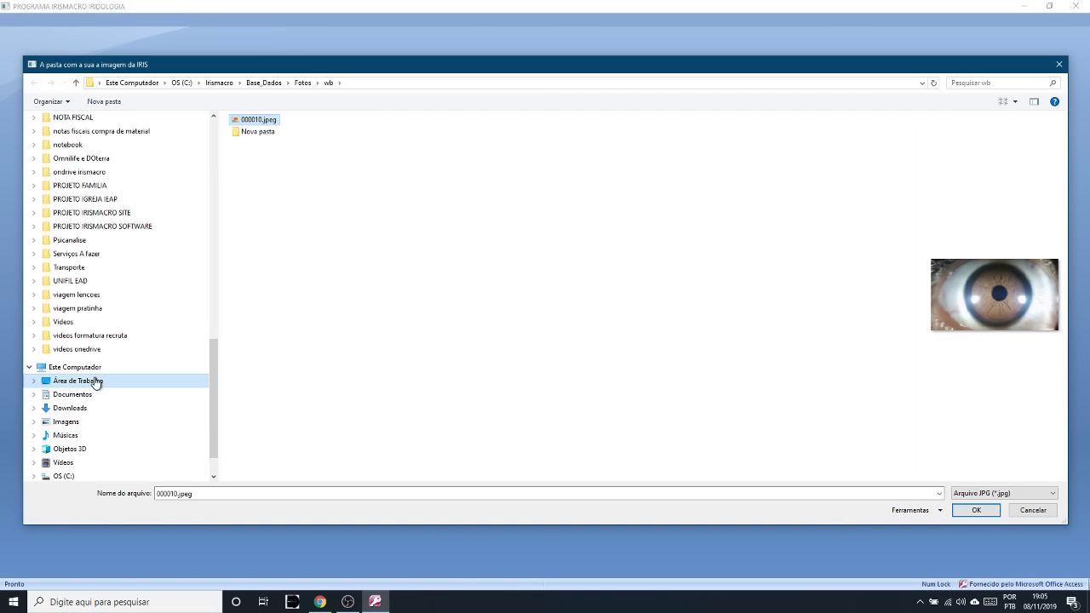
{"action": "left_click", "coordinate": [256, 230]}
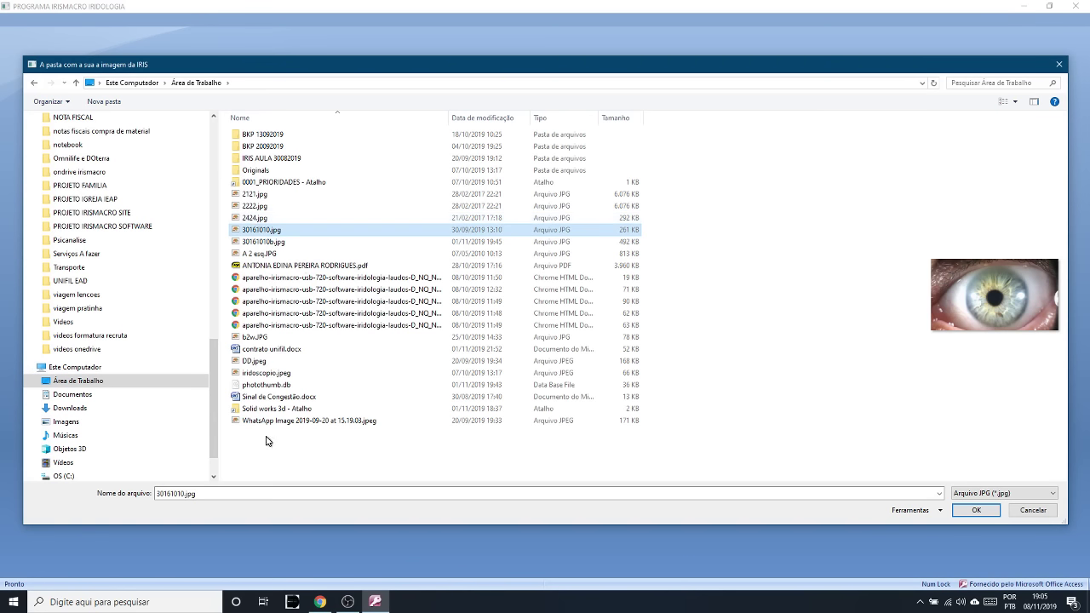
{"action": "left_click", "coordinate": [271, 255]}
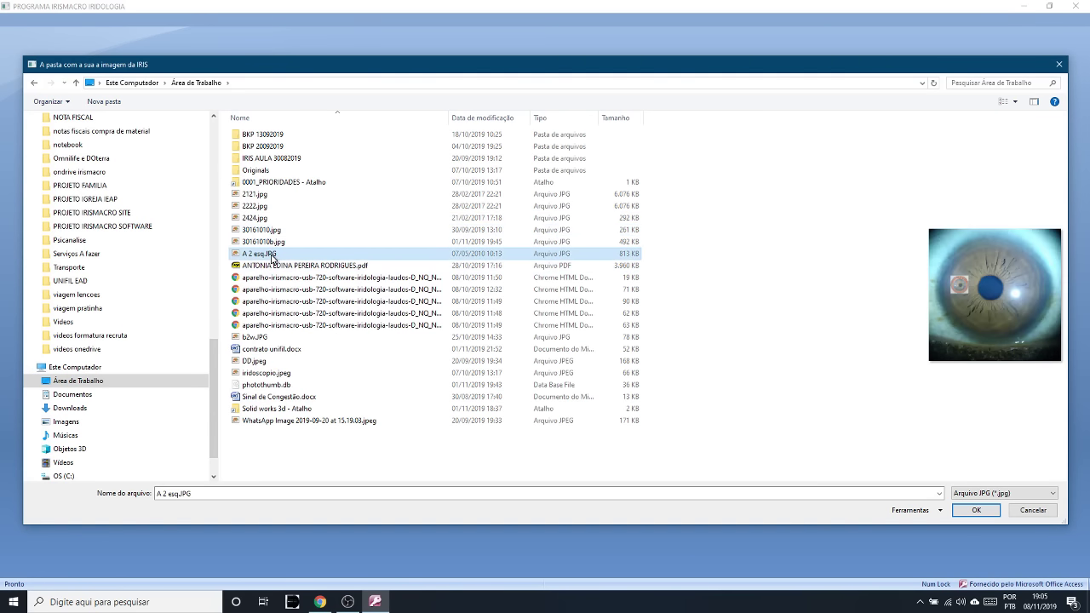
{"action": "left_click", "coordinate": [267, 242]}
{"action": "left_click", "coordinate": [270, 230]}
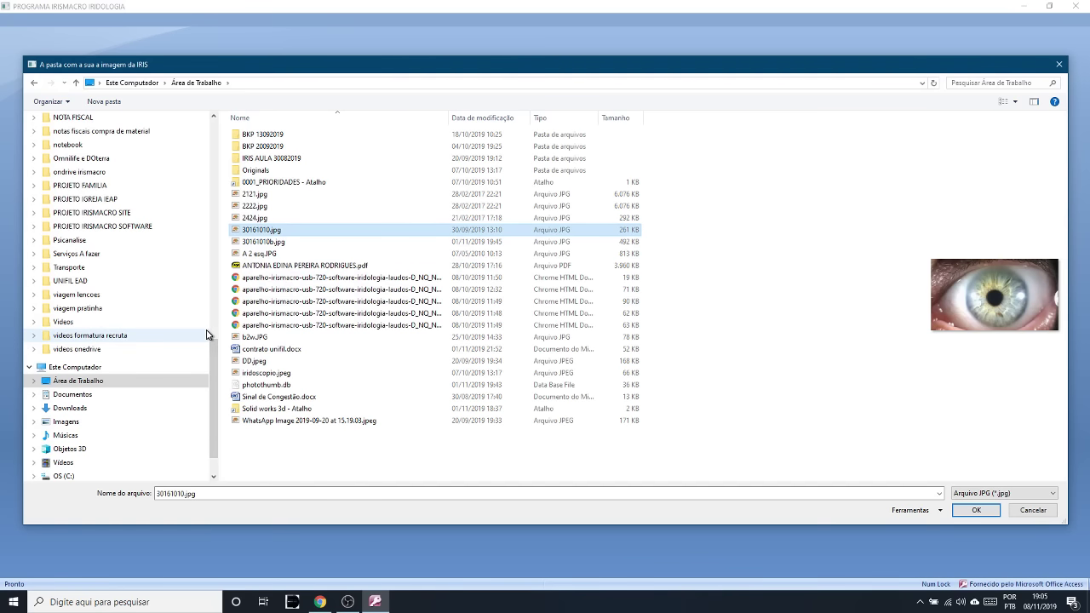
{"action": "key", "text": "alt+Left"}
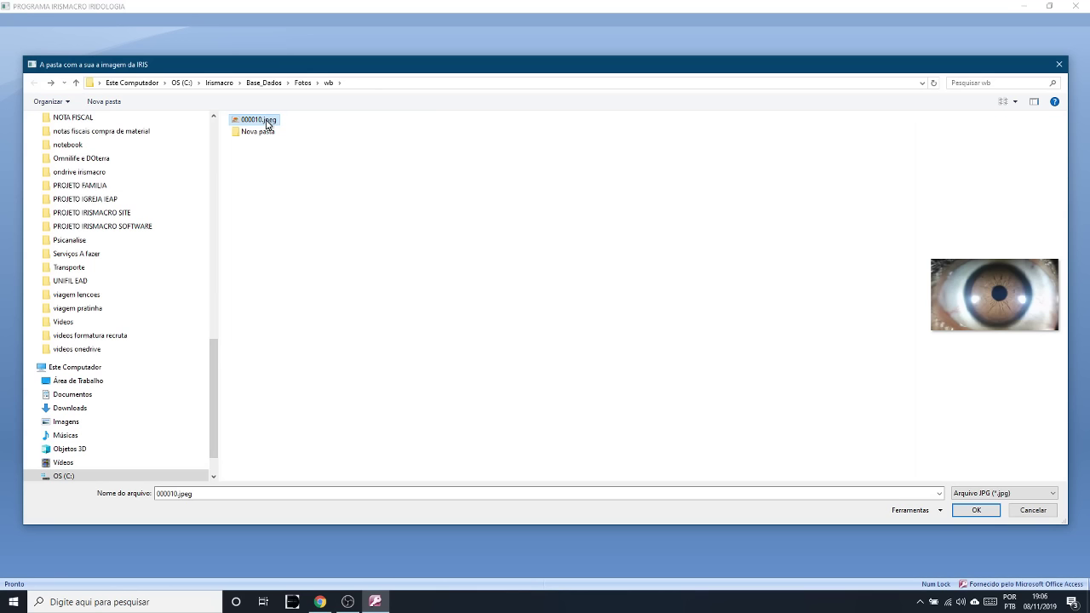
- Select 000010.jpeg in the wb folder and load it into the mapping screen
{"action": "left_click", "coordinate": [980, 513]}
{"action": "left_click", "coordinate": [263, 112]}
{"action": "left_click", "coordinate": [257, 116]}
{"action": "left_click", "coordinate": [967, 514]}
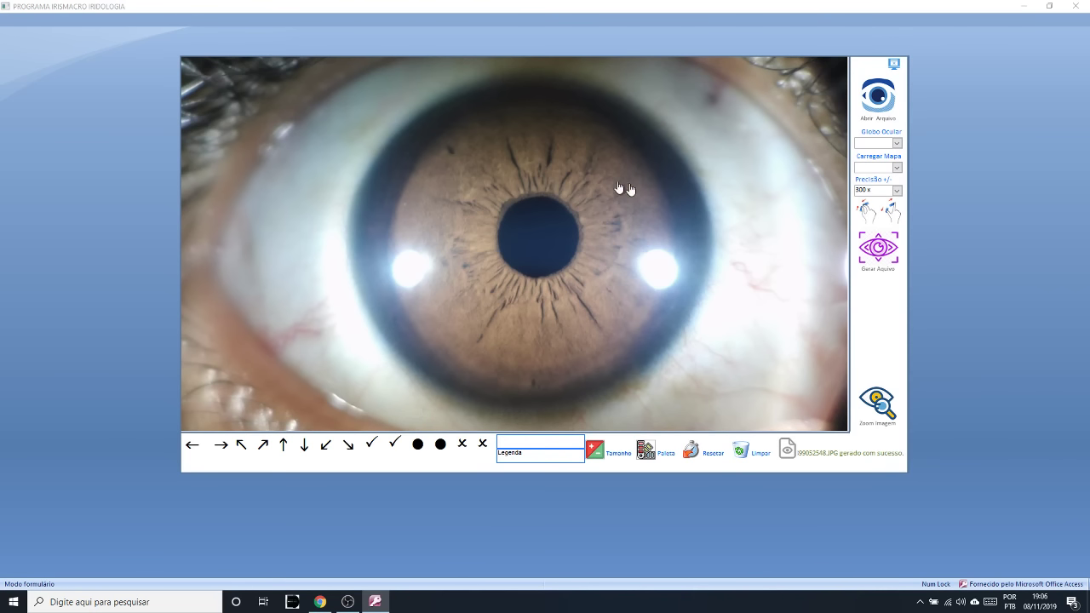
- Open the Carregar Mapa list, which shows no maps yet
{"action": "left_click", "coordinate": [896, 168]}
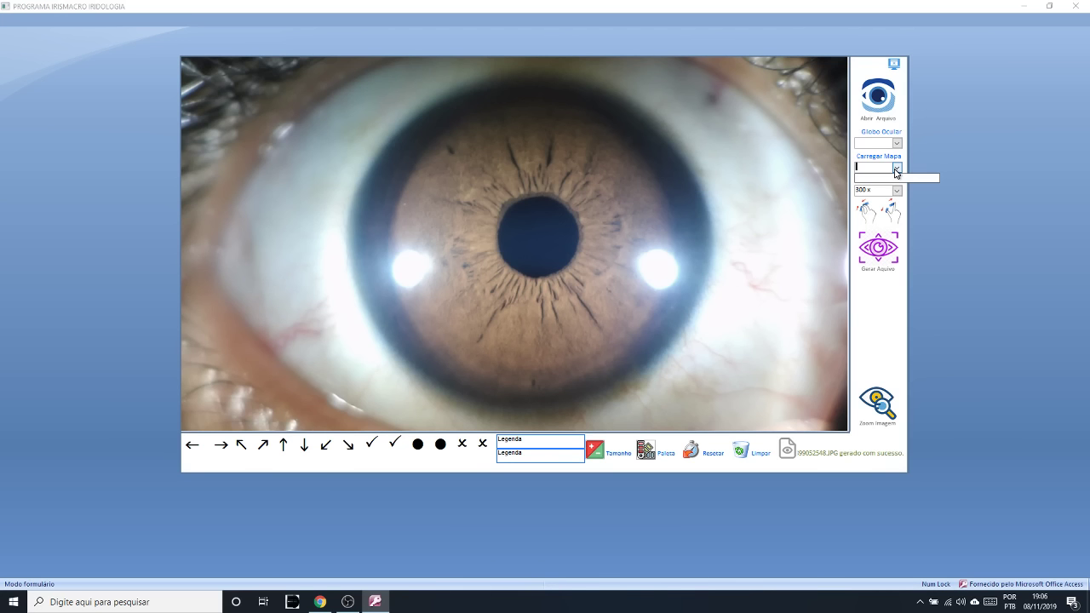
{"action": "left_click", "coordinate": [900, 170]}
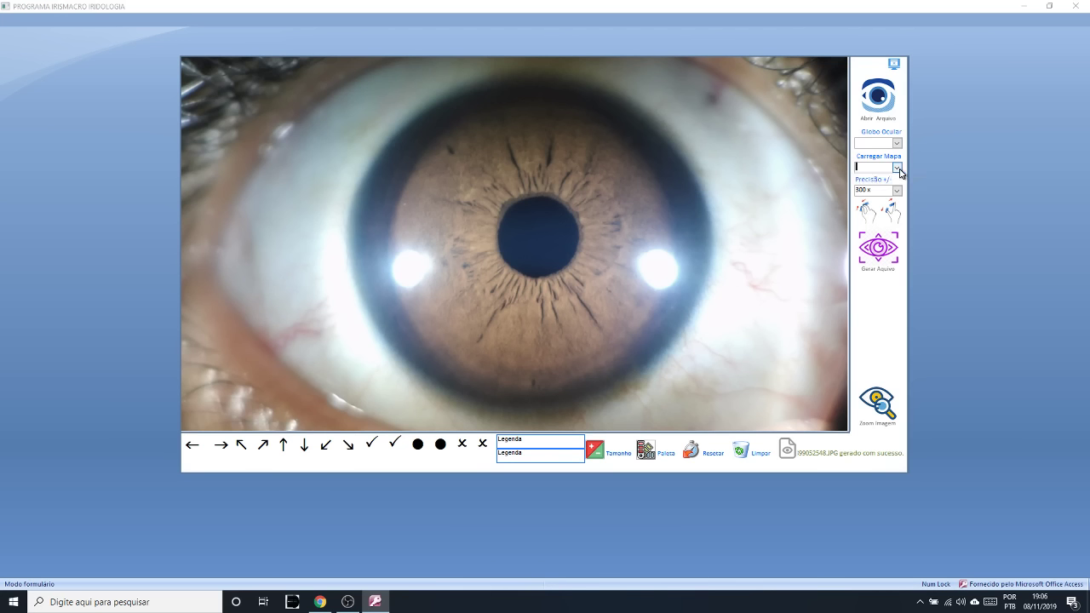
{"action": "left_click", "coordinate": [900, 170]}
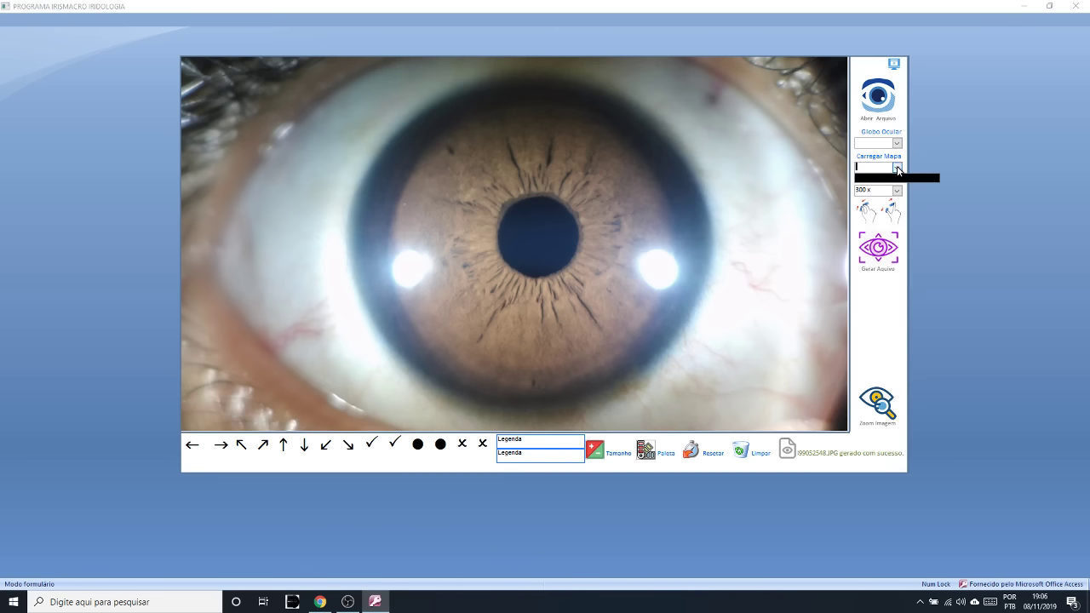
{"action": "left_click", "coordinate": [899, 169]}
{"action": "left_click", "coordinate": [899, 170]}
- Set Globo Ocular to Direito and overlay the D - PSICO-ORGÂNICO map
{"action": "left_click", "coordinate": [897, 143]}
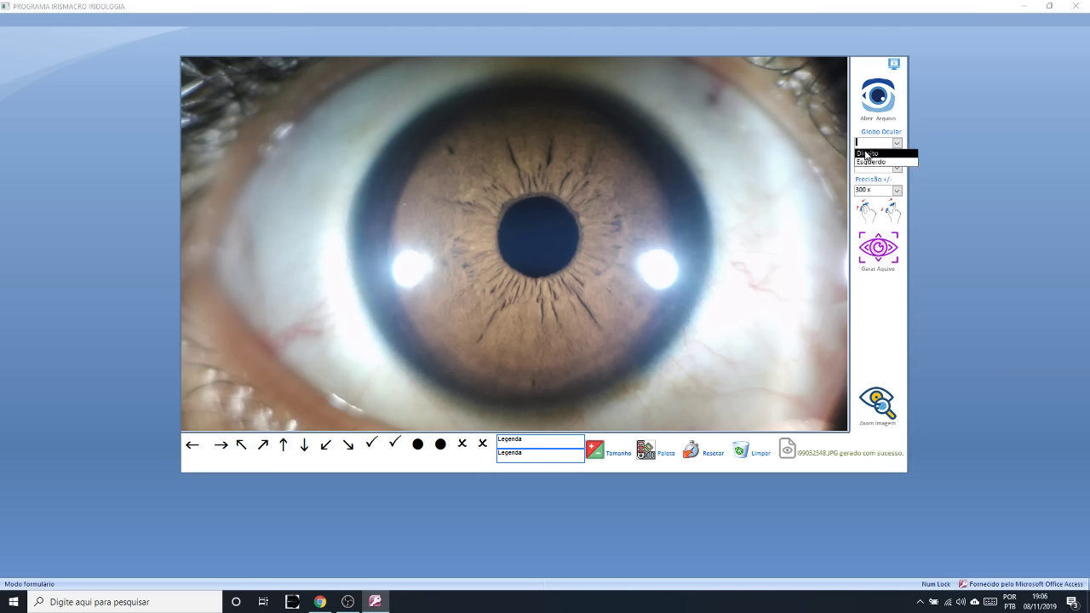
{"action": "left_click", "coordinate": [866, 154]}
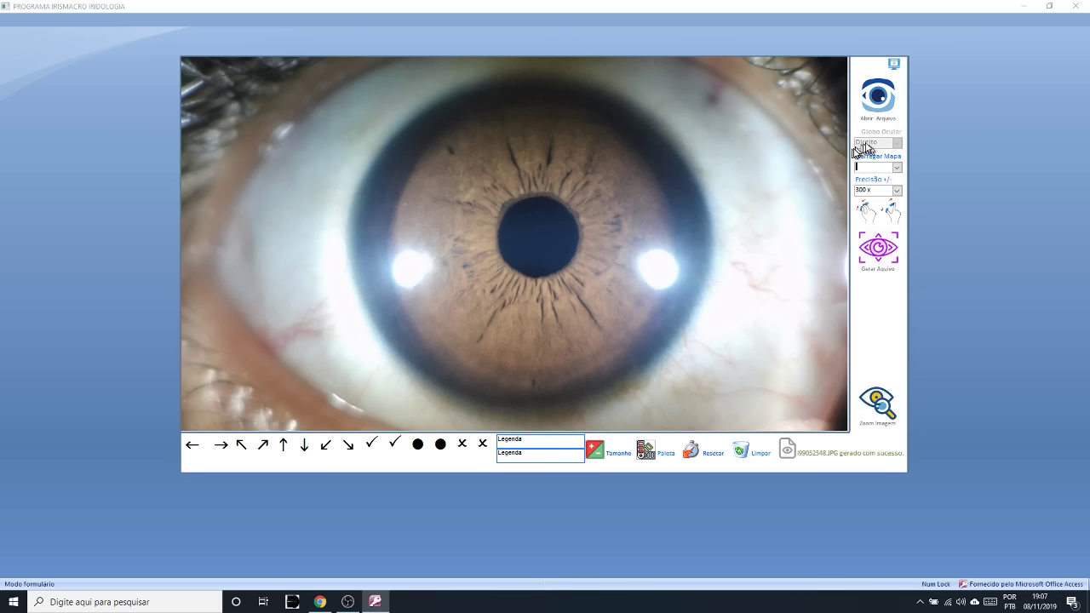
{"action": "left_click", "coordinate": [898, 168]}
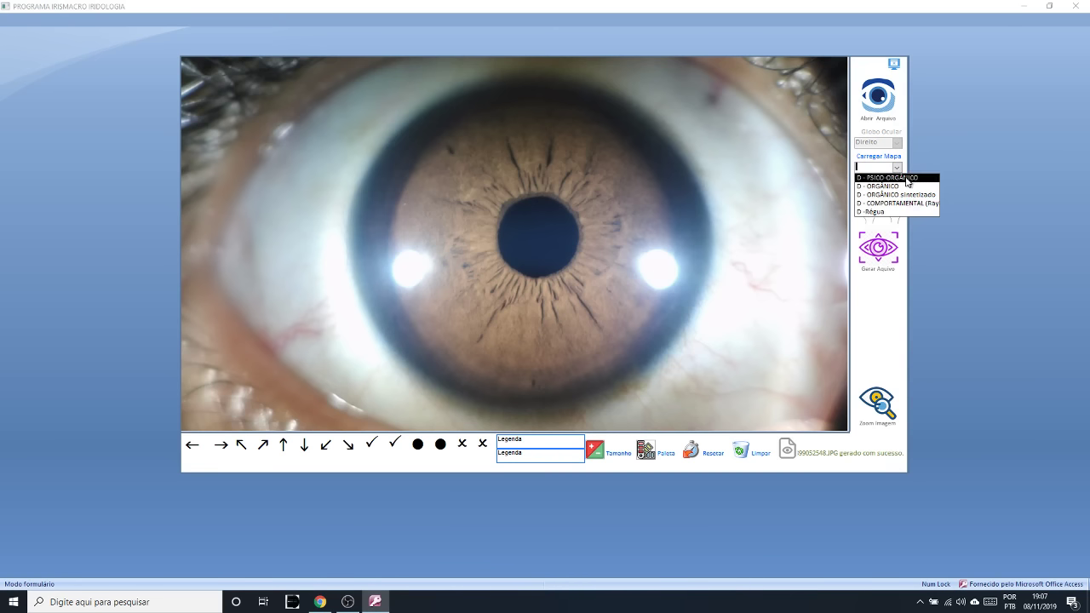
{"action": "left_click", "coordinate": [908, 178]}
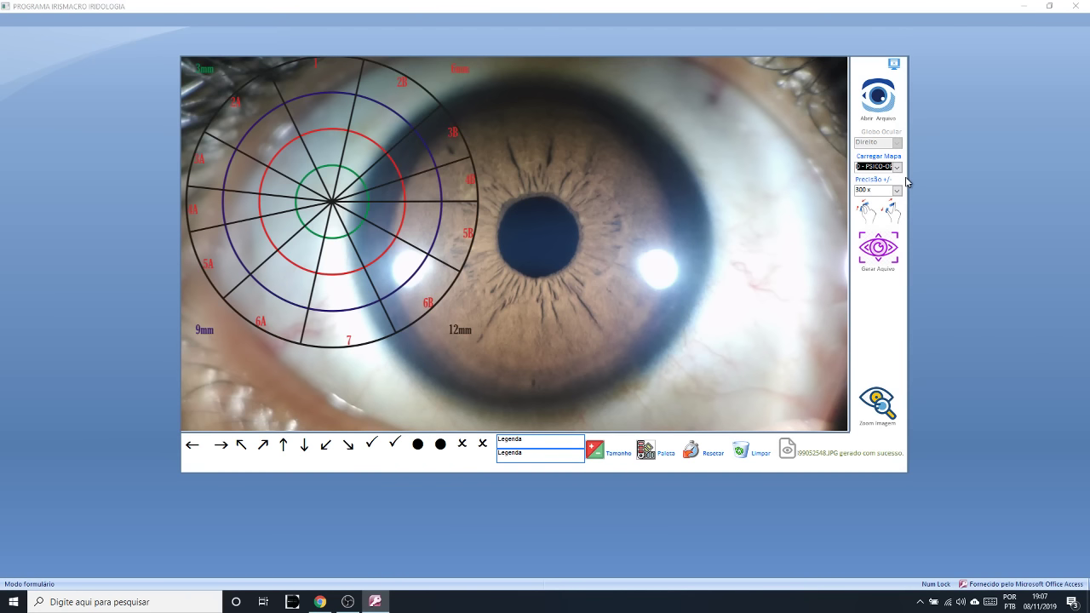
- Drag the map onto the pupil, then shrink and reposition the eye photo so the rings match the iris
{"action": "left_click_drag", "start_coordinate": [337, 208], "coordinate": [535, 247]}
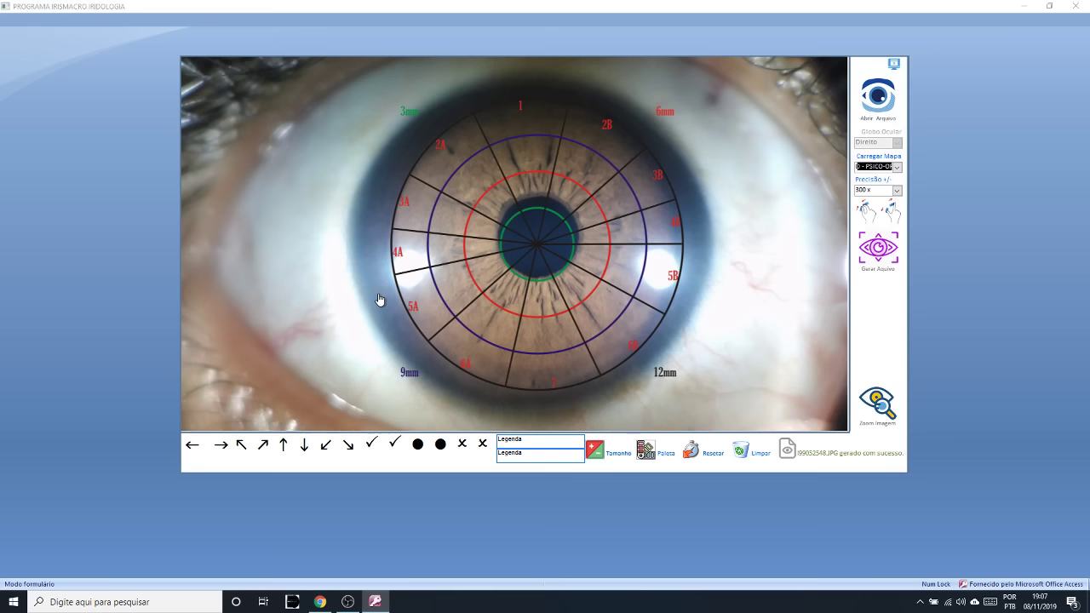
{"action": "left_click", "coordinate": [869, 215]}
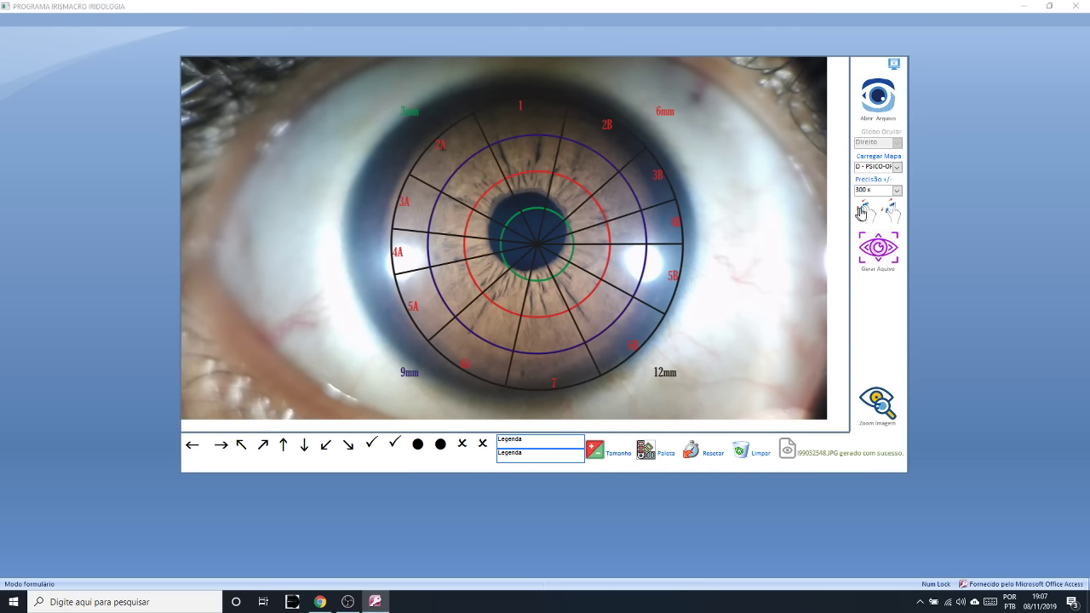
{"action": "left_click", "coordinate": [866, 218]}
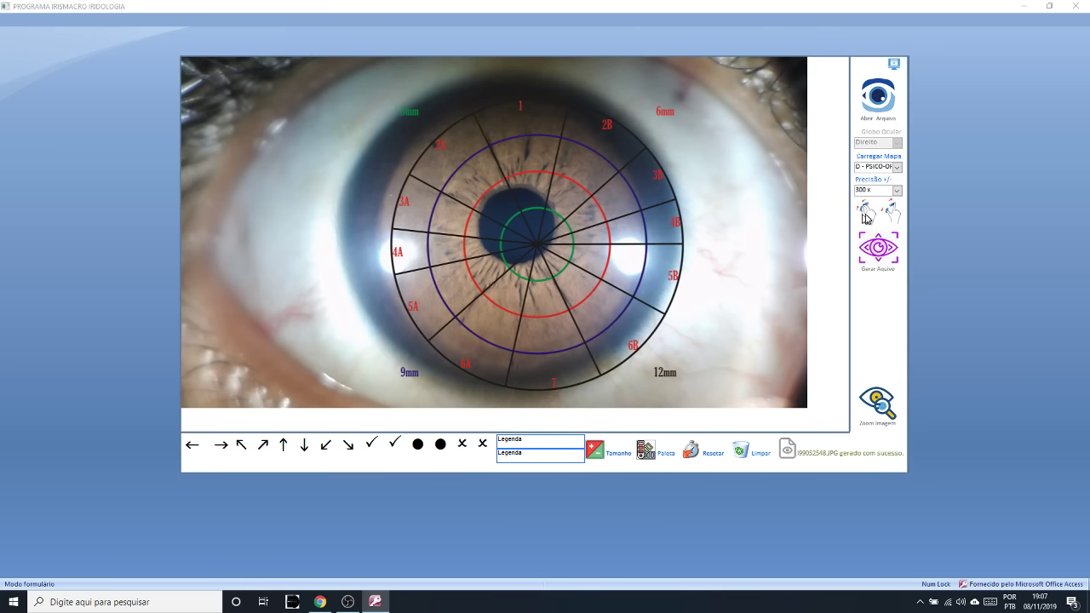
{"action": "left_click", "coordinate": [866, 219]}
{"action": "left_click", "coordinate": [866, 218]}
{"action": "left_click", "coordinate": [867, 219]}
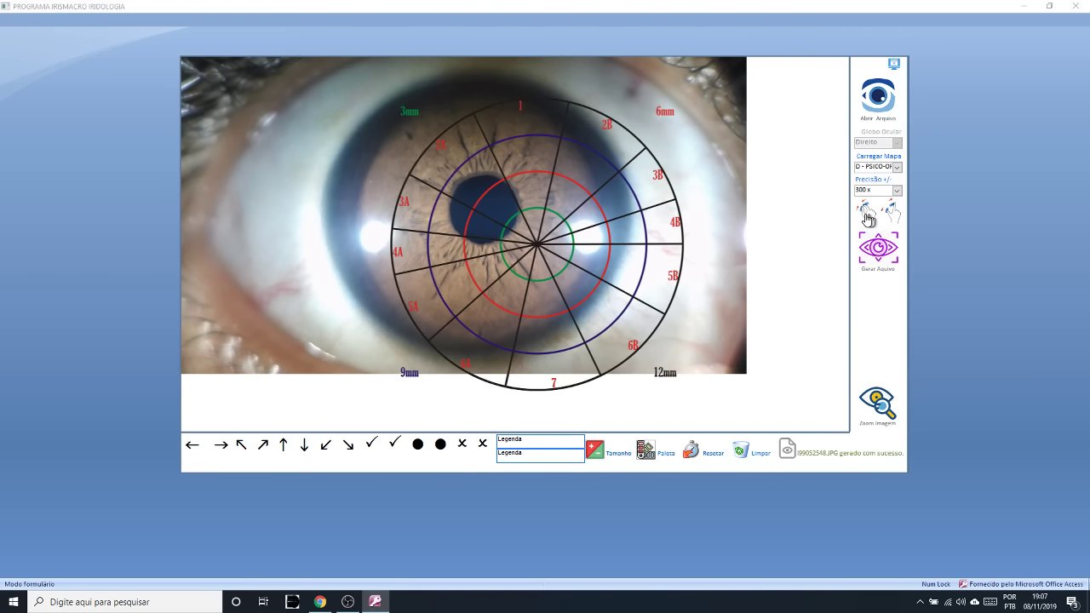
{"action": "left_click_drag", "start_coordinate": [737, 282], "coordinate": [778, 304]}
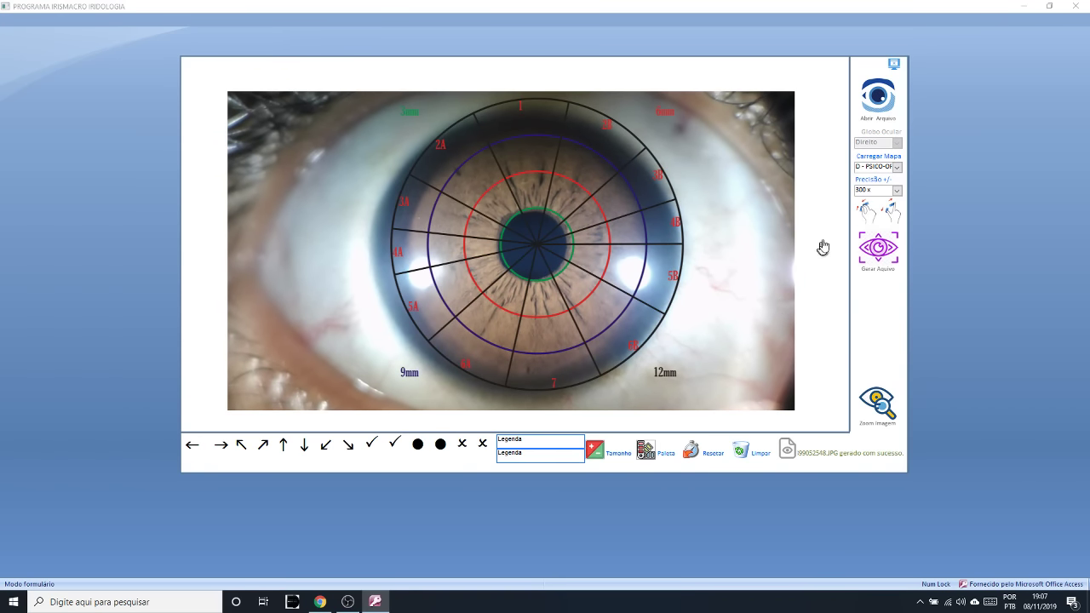
{"action": "left_click", "coordinate": [868, 218]}
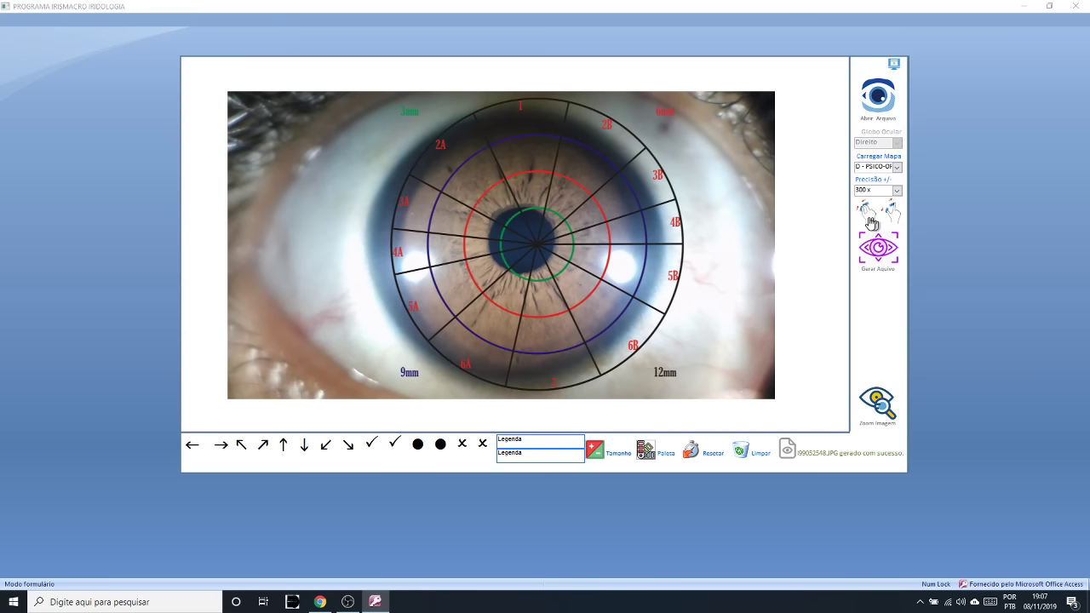
{"action": "left_click", "coordinate": [539, 251]}
{"action": "left_click", "coordinate": [522, 254]}
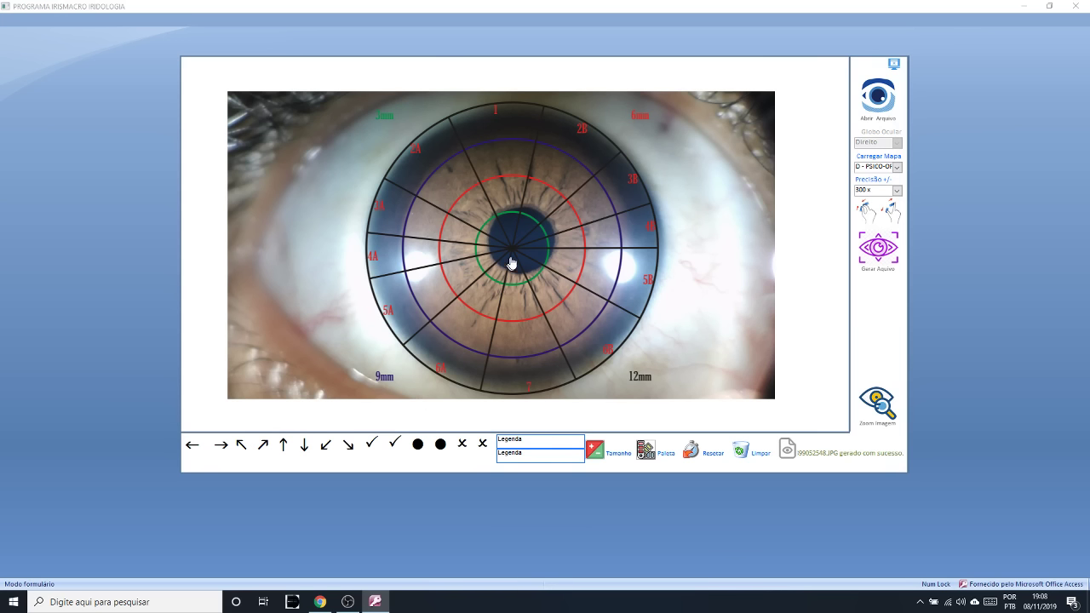
- Drag the PSICO-ORGÂNICO map to the photo's right edge and shift the eye photo slightly left
{"action": "left_click_drag", "start_coordinate": [507, 253], "coordinate": [521, 243]}
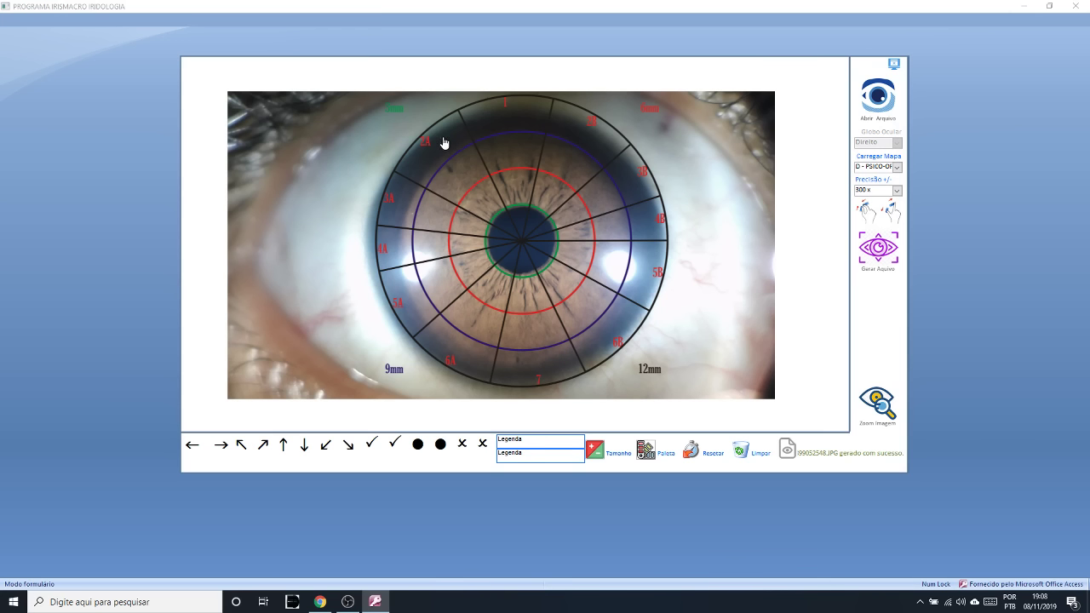
{"action": "left_click_drag", "start_coordinate": [444, 142], "coordinate": [790, 130]}
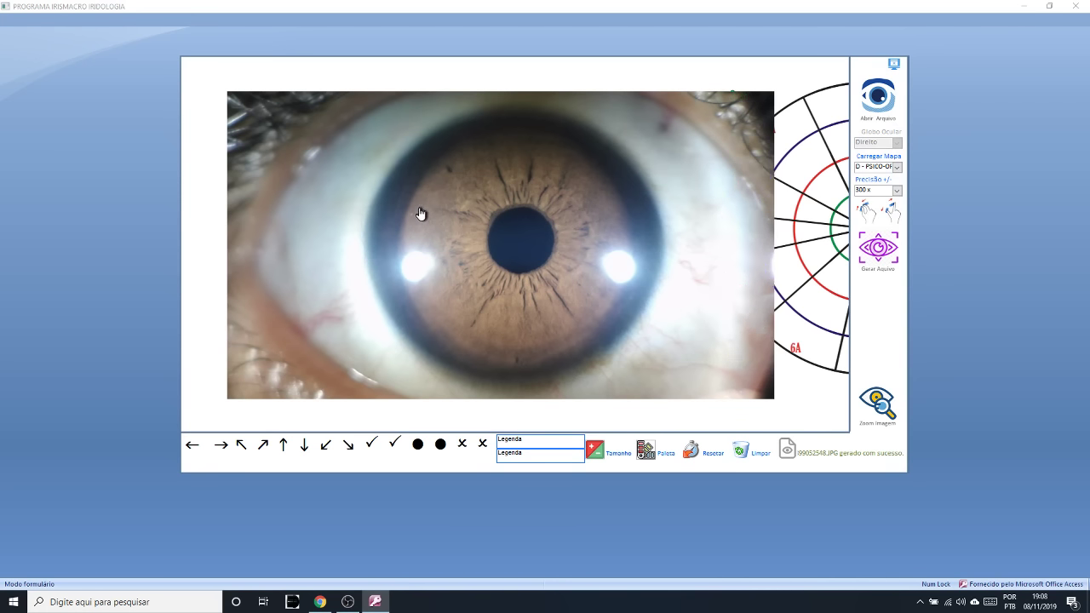
{"action": "left_click_drag", "start_coordinate": [418, 214], "coordinate": [453, 219]}
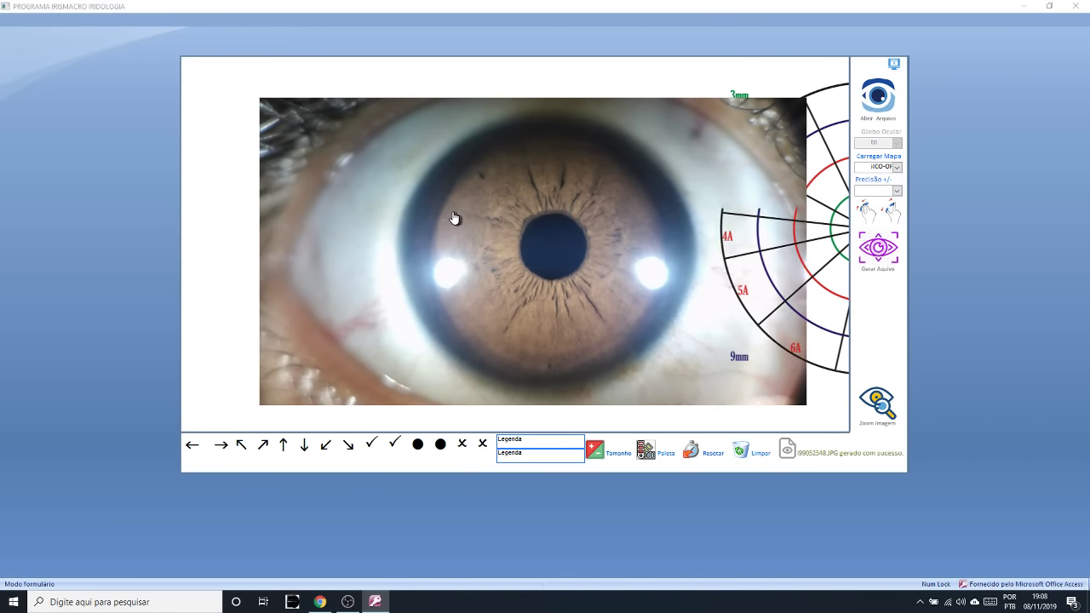
{"action": "left_click_drag", "start_coordinate": [557, 252], "coordinate": [544, 249]}
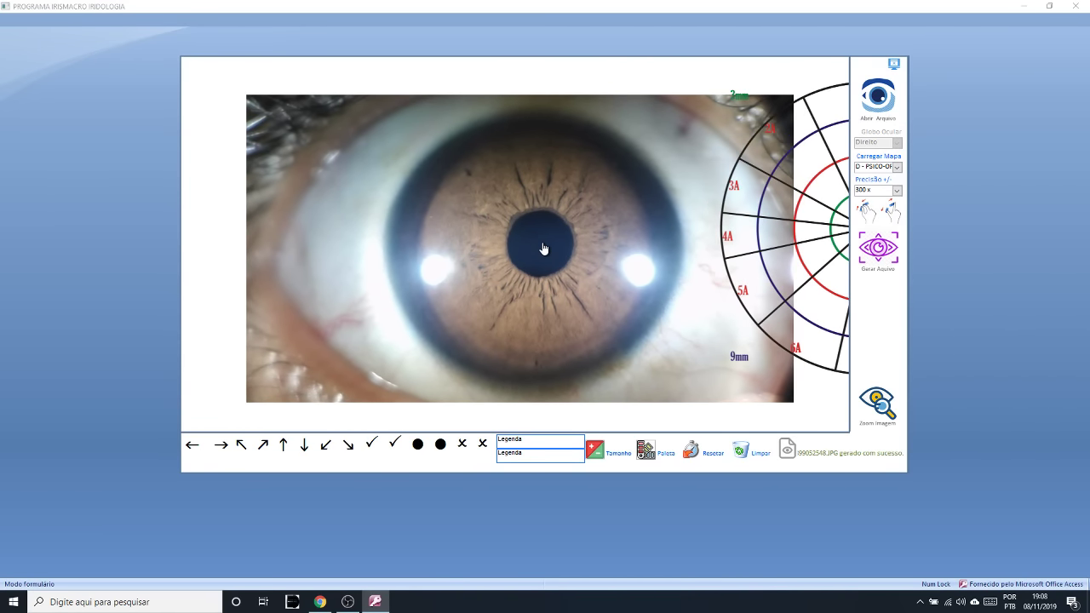
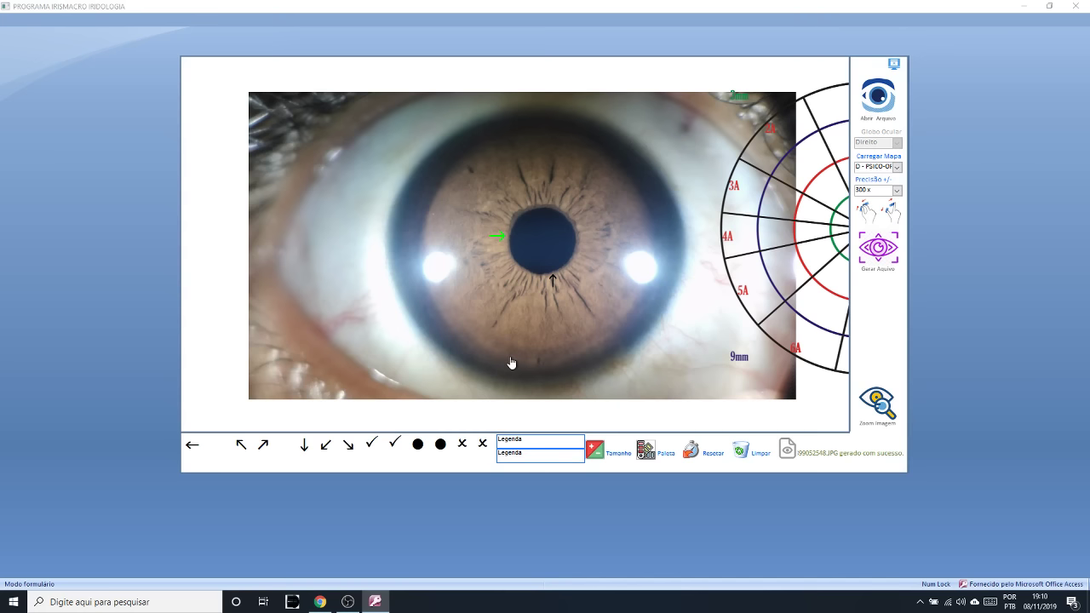
- Recolour the black arrow marker below the pupil to green using the Paleta colour picker
{"action": "left_click", "coordinate": [592, 449]}
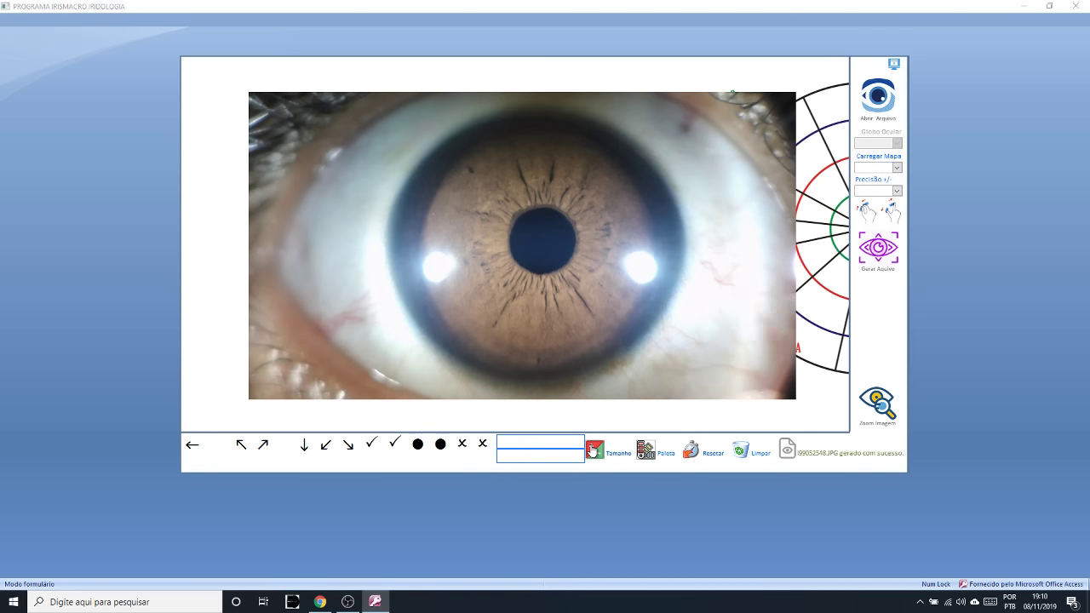
{"action": "left_click", "coordinate": [645, 454]}
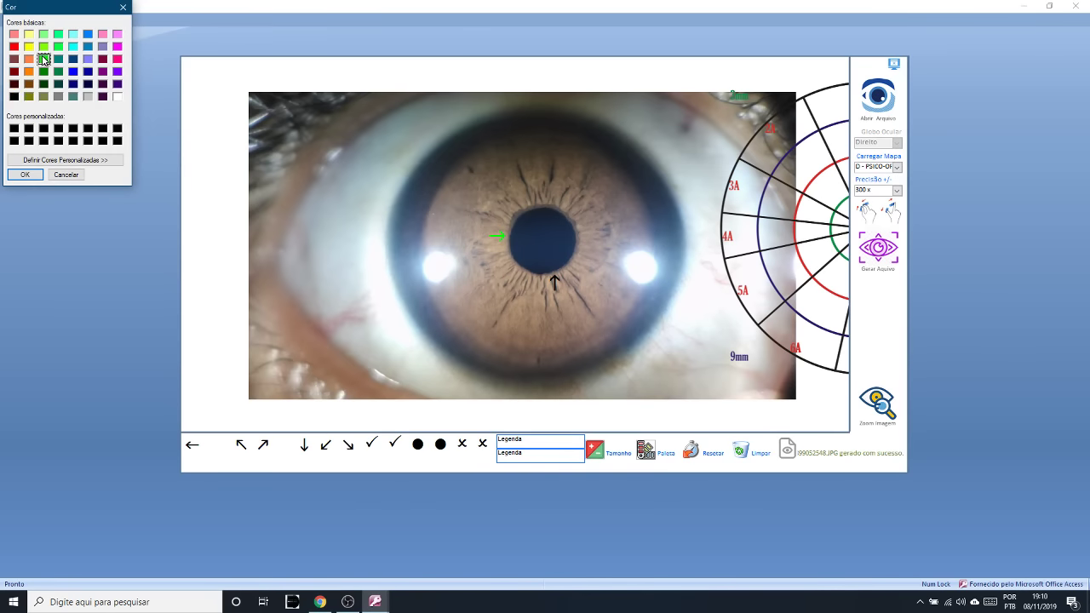
{"action": "left_click", "coordinate": [25, 173]}
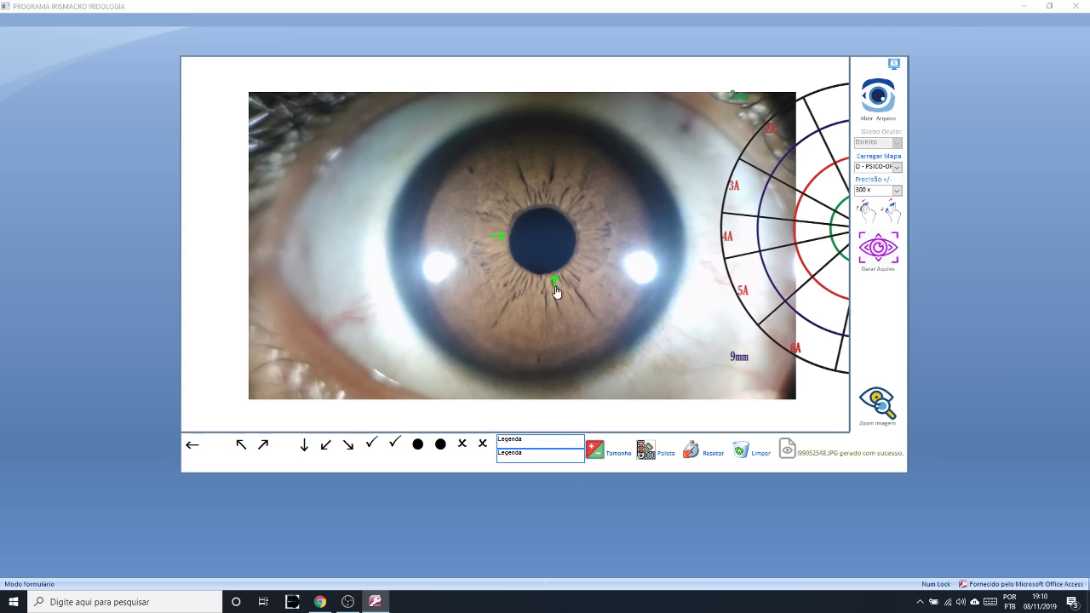
- Lower the green arrow beneath the pupil and place a black diagonal arrow down-left of it
{"action": "left_click_drag", "start_coordinate": [555, 284], "coordinate": [542, 288]}
{"action": "left_click_drag", "start_coordinate": [264, 444], "coordinate": [511, 289]}
{"action": "left_click_drag", "start_coordinate": [507, 294], "coordinate": [492, 311]}
{"action": "left_click_drag", "start_coordinate": [543, 298], "coordinate": [541, 325]}
- Drag the PSICO-OP map from the right edge onto the eye photo, centred on the pupil
{"action": "left_click_drag", "start_coordinate": [831, 238], "coordinate": [505, 245]}
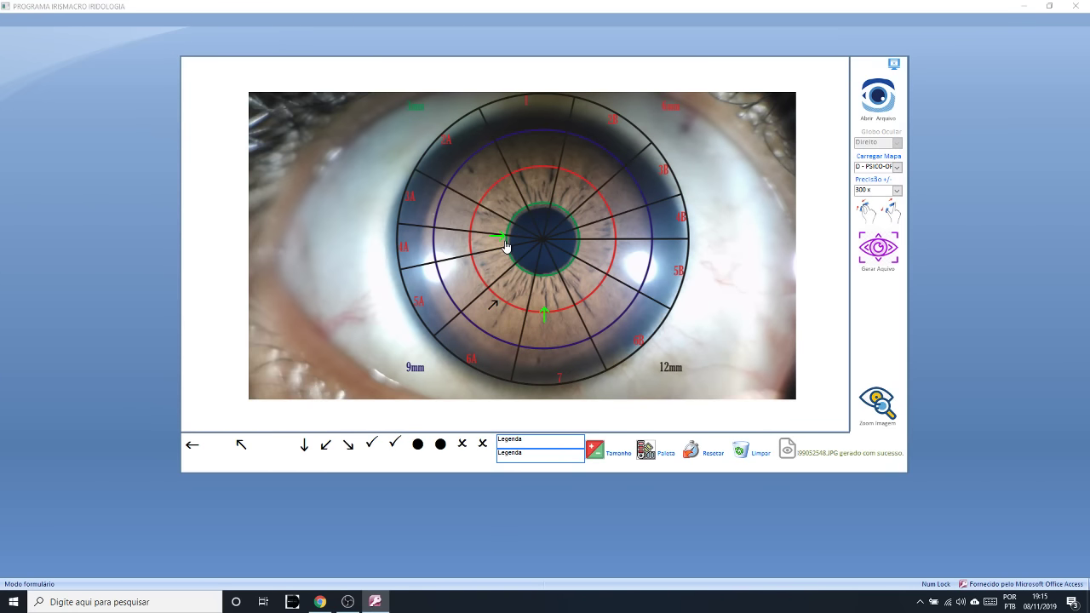
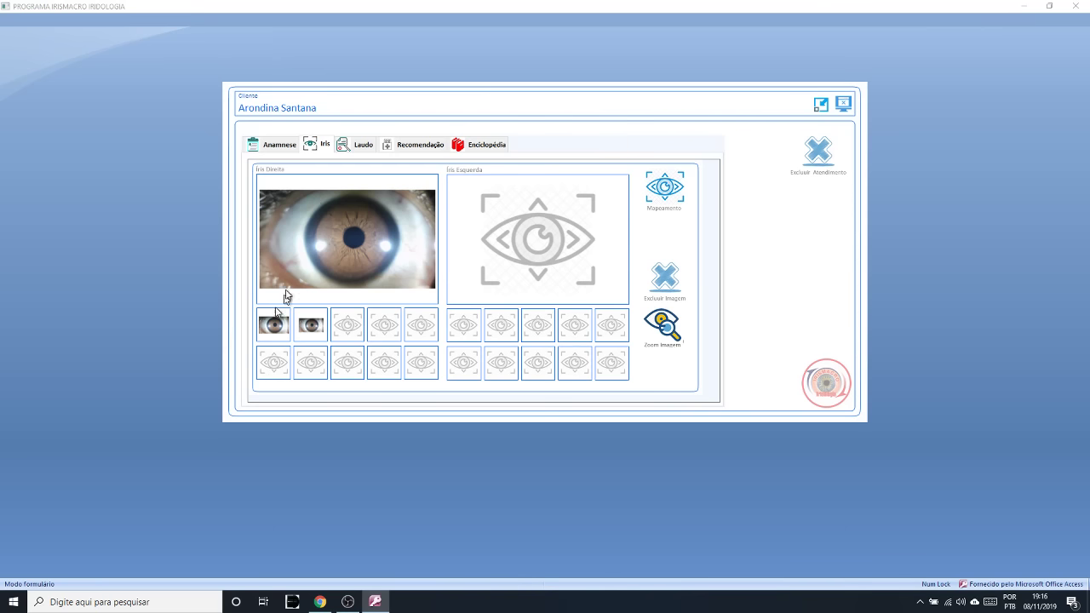
- Open the first right-iris photo full-size in the mapping screen at 300x precision
{"action": "left_click", "coordinate": [271, 327]}
{"action": "left_click", "coordinate": [275, 329]}
{"action": "left_click", "coordinate": [669, 182]}
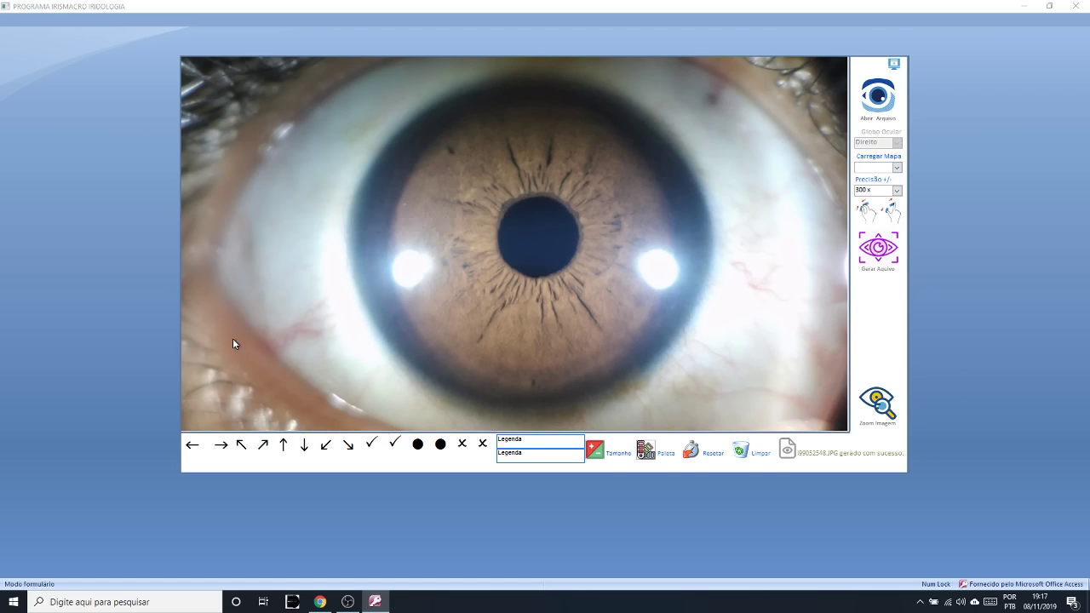
- Load the COMPORTAMENTAL chart onto the pupil, then replace it with the concentric ruler map
{"action": "left_click", "coordinate": [897, 170]}
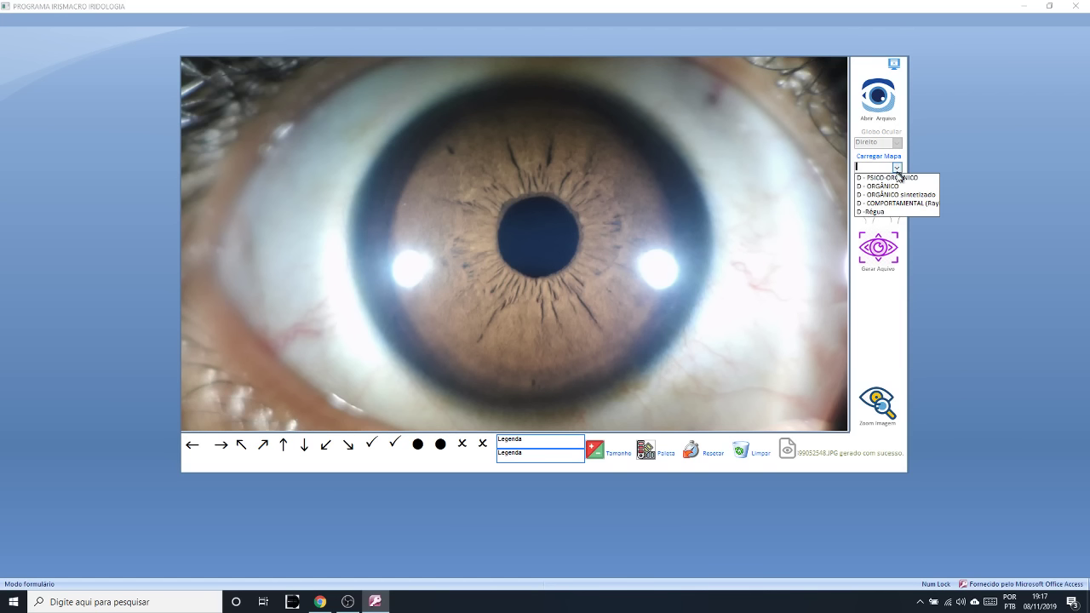
{"action": "left_click", "coordinate": [873, 199]}
{"action": "left_click_drag", "start_coordinate": [340, 211], "coordinate": [543, 240]}
{"action": "left_click", "coordinate": [896, 167]}
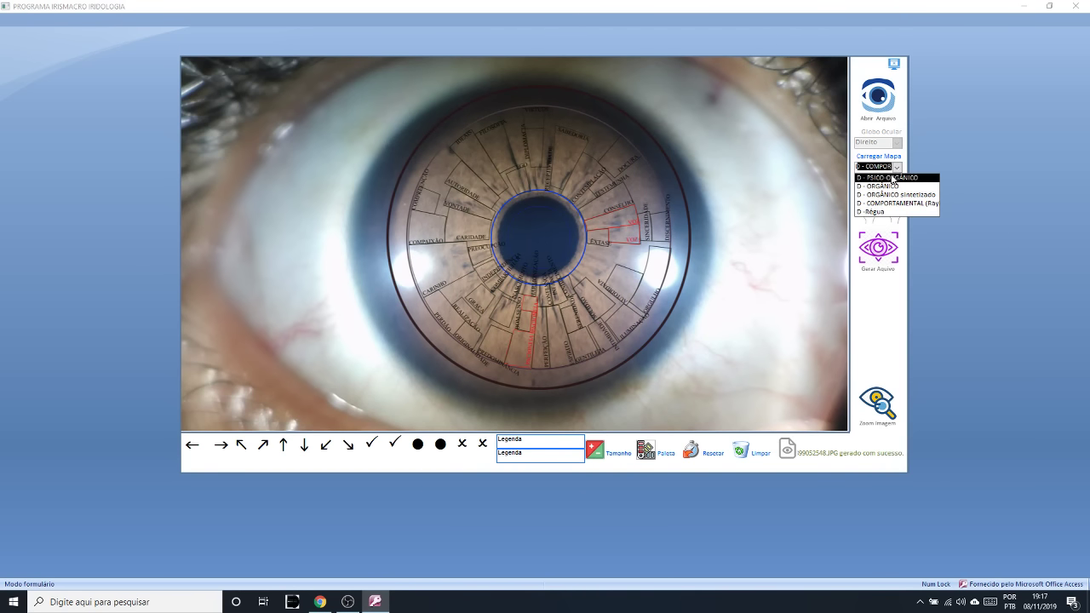
{"action": "left_click", "coordinate": [890, 178]}
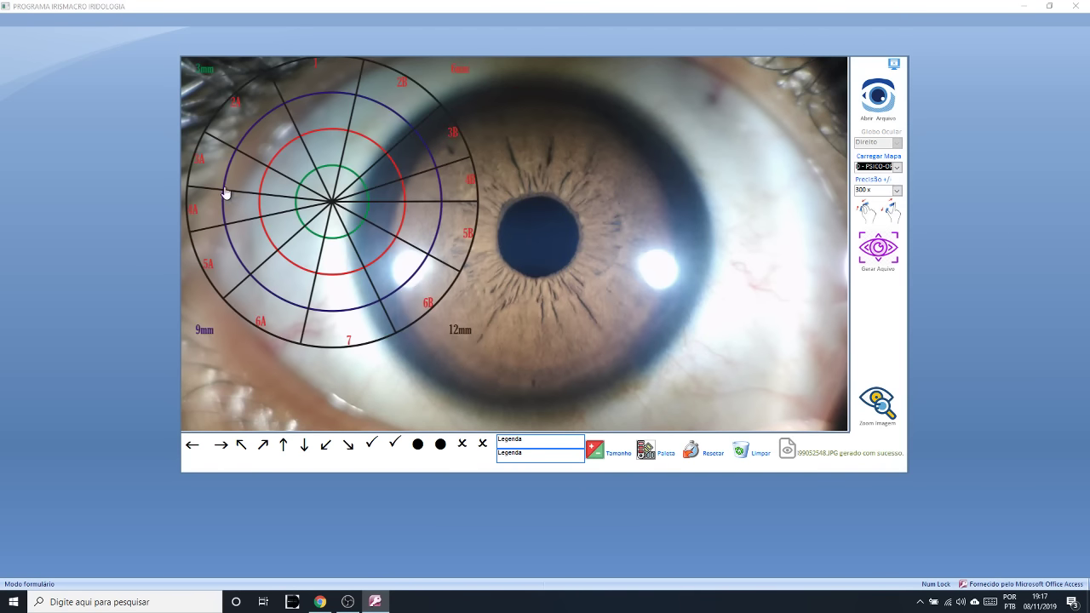
- Move the ruler map to the photo's right edge and open a 200% magnifier lens
{"action": "left_click_drag", "start_coordinate": [226, 193], "coordinate": [723, 226]}
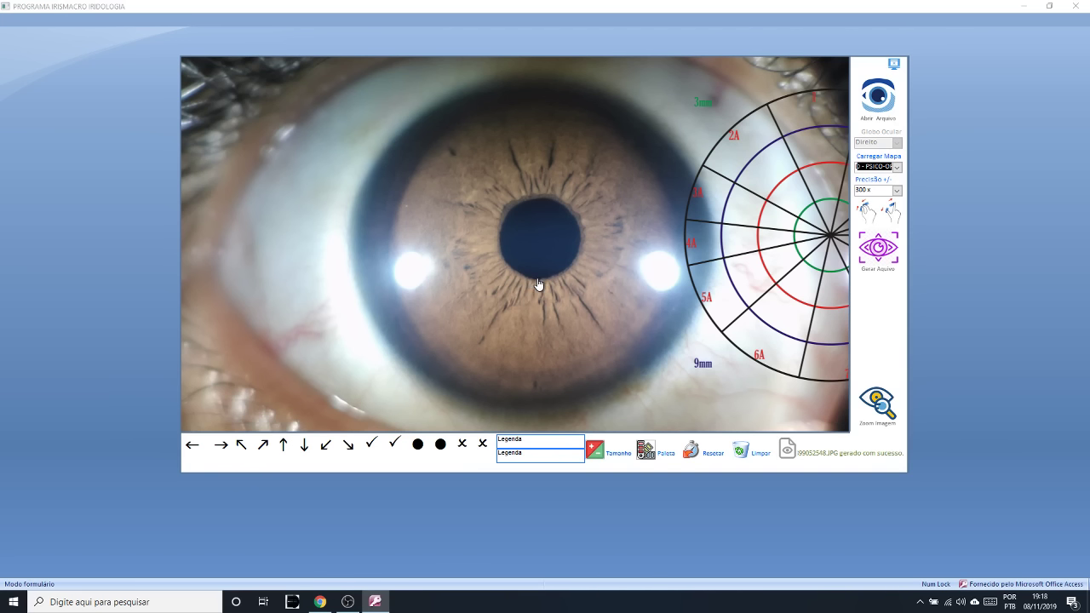
{"action": "left_click", "coordinate": [875, 404]}
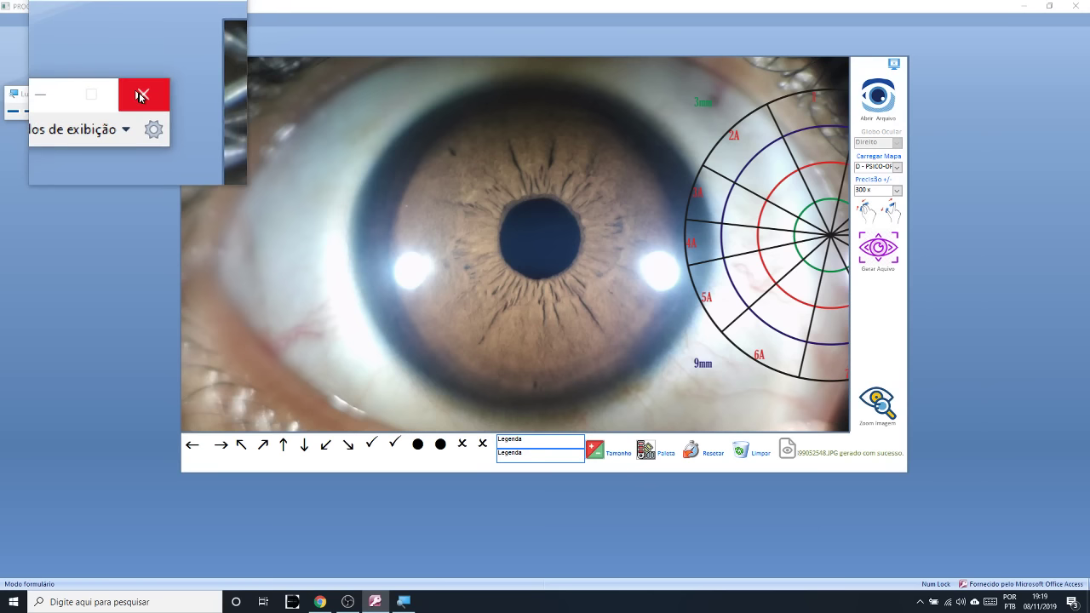
- Close the magnifier, recentre the ruler map on the pupil, and shrink the photo five steps
{"action": "left_click", "coordinate": [139, 95]}
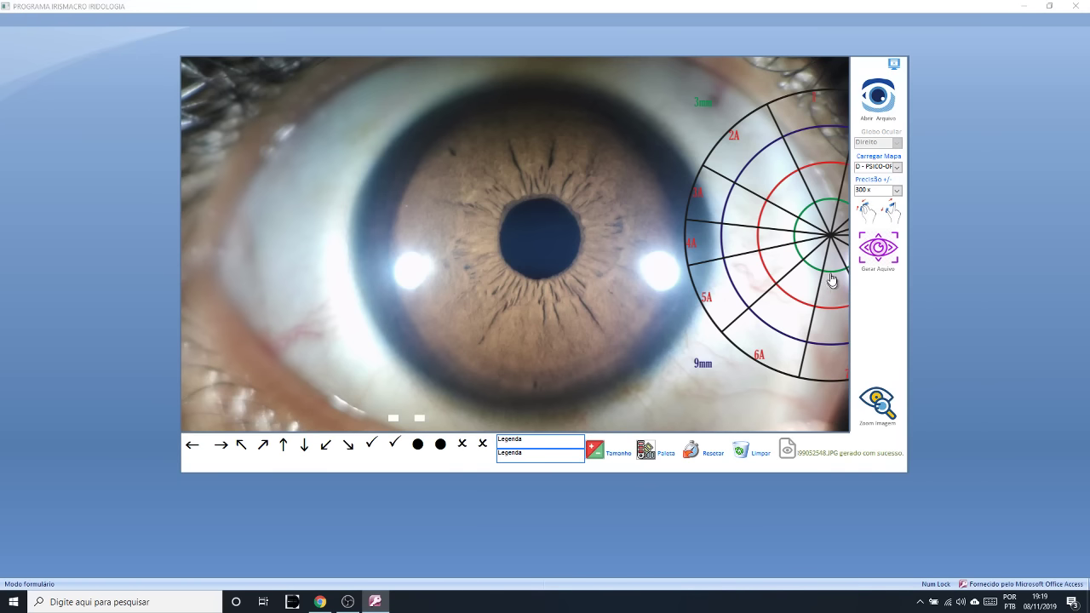
{"action": "left_click_drag", "start_coordinate": [830, 242], "coordinate": [534, 243]}
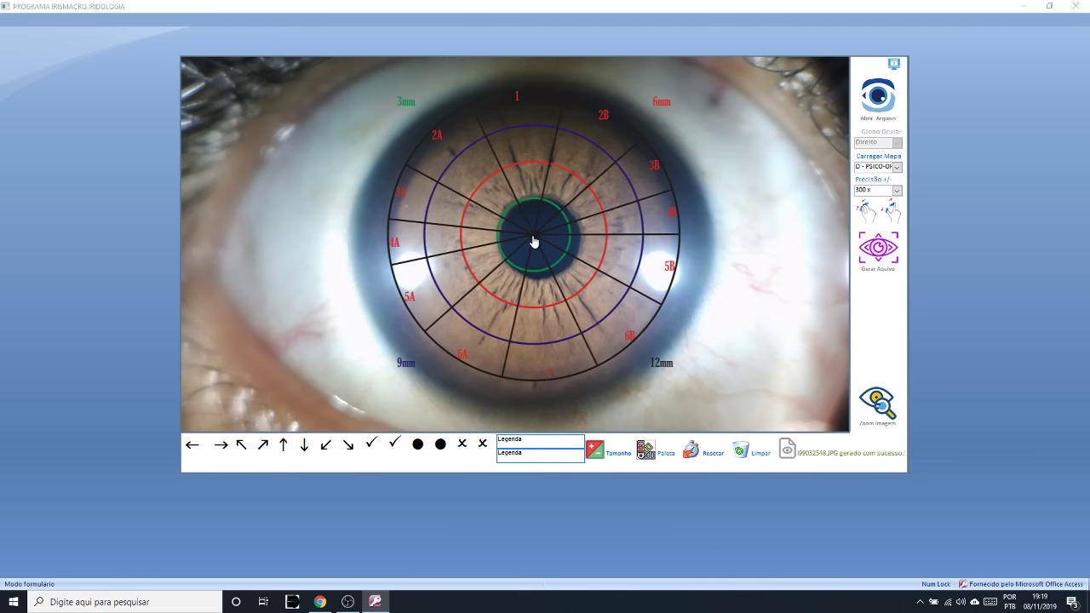
{"action": "left_click", "coordinate": [870, 219]}
{"action": "left_click", "coordinate": [871, 218]}
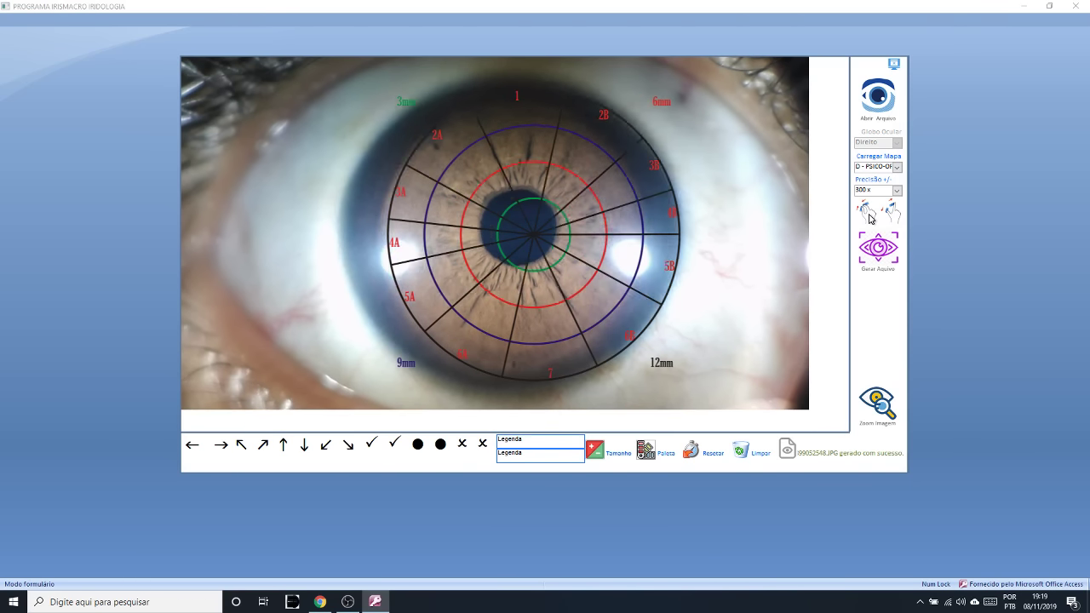
{"action": "left_click", "coordinate": [870, 219]}
{"action": "left_click", "coordinate": [871, 218]}
{"action": "left_click", "coordinate": [870, 219]}
{"action": "left_click", "coordinate": [871, 219]}
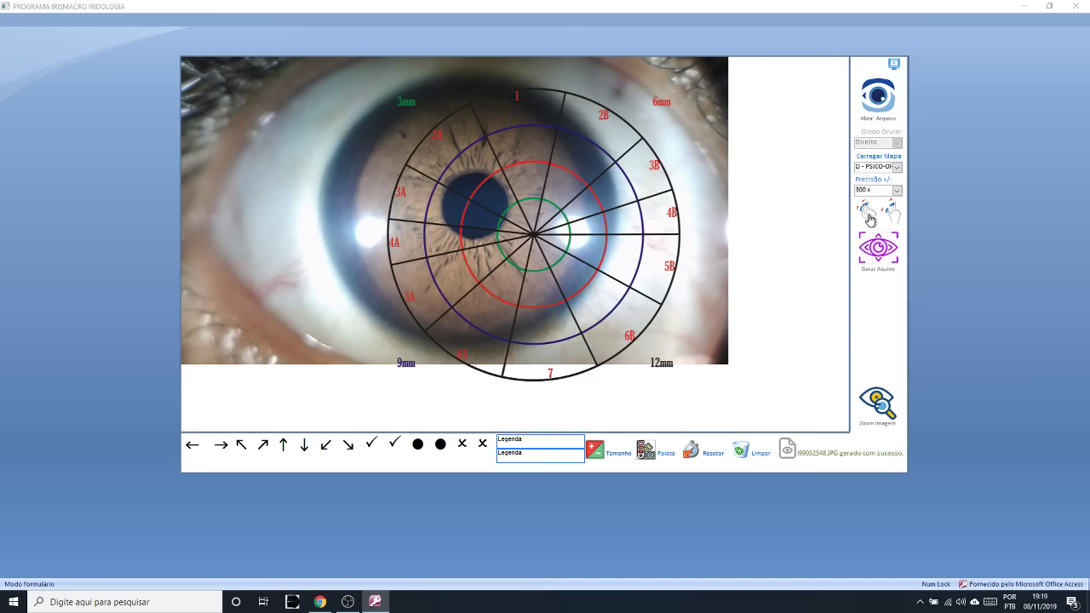
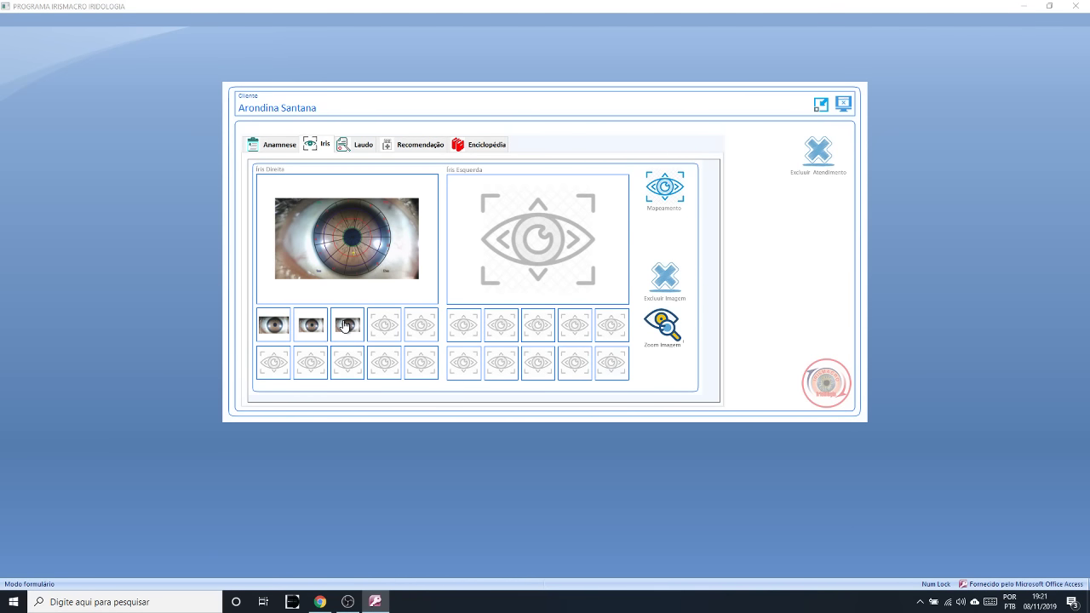
{"action": "left_click", "coordinate": [670, 334]}
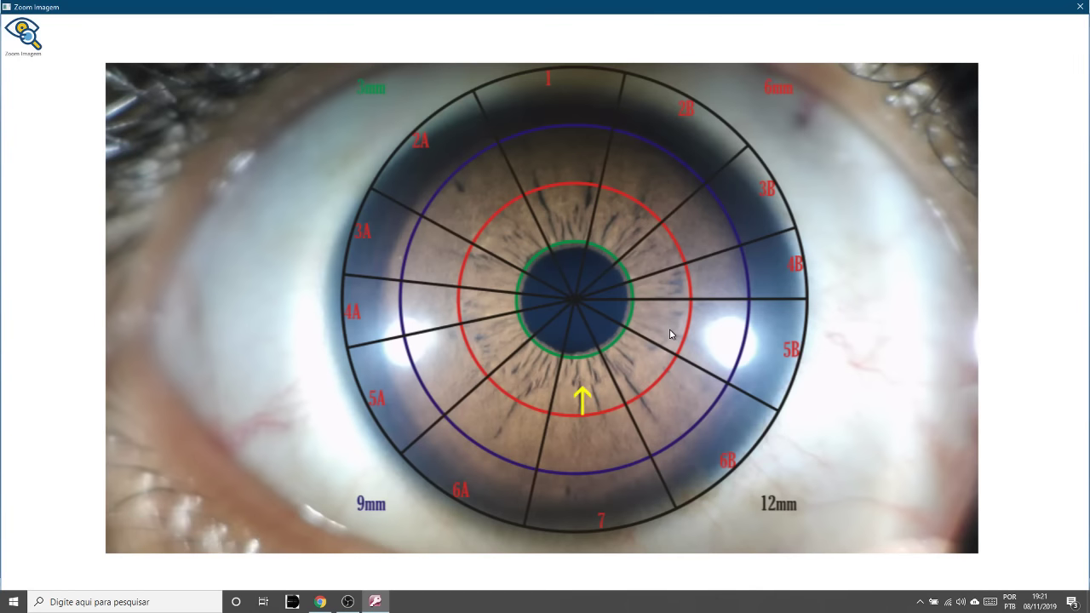
{"action": "left_click", "coordinate": [13, 36]}
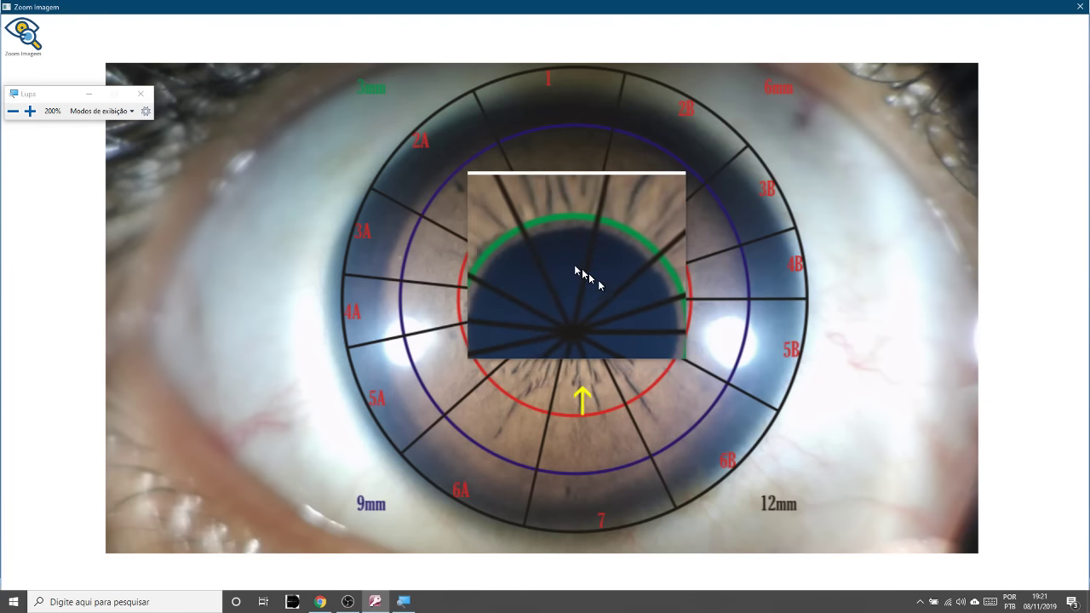
{"action": "left_click", "coordinate": [145, 95]}
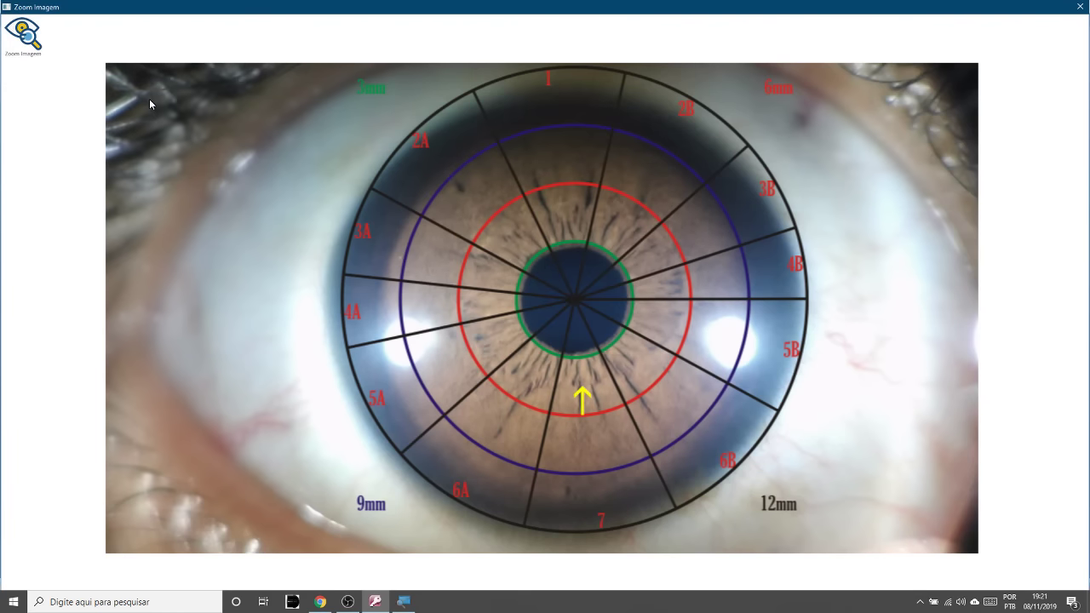
{"action": "left_click", "coordinate": [1076, 6]}
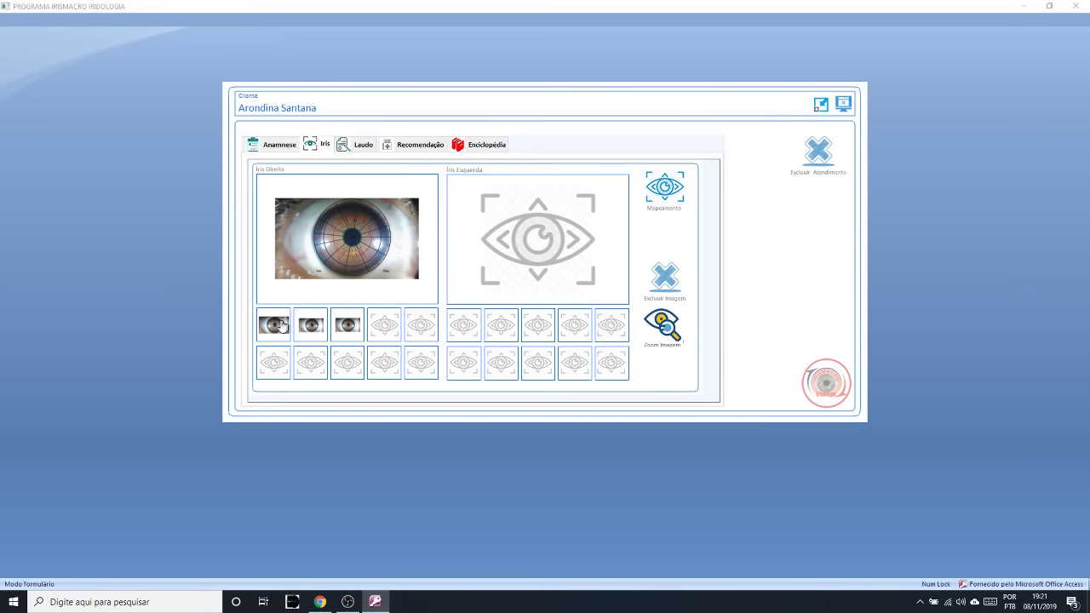
{"action": "left_click", "coordinate": [274, 326]}
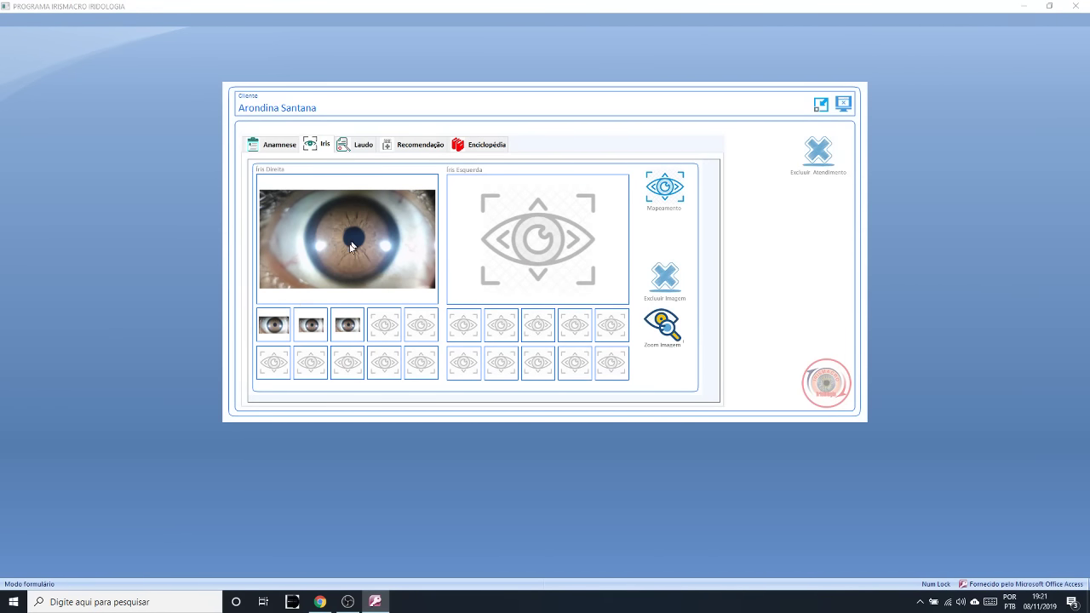
{"action": "left_click", "coordinate": [311, 328]}
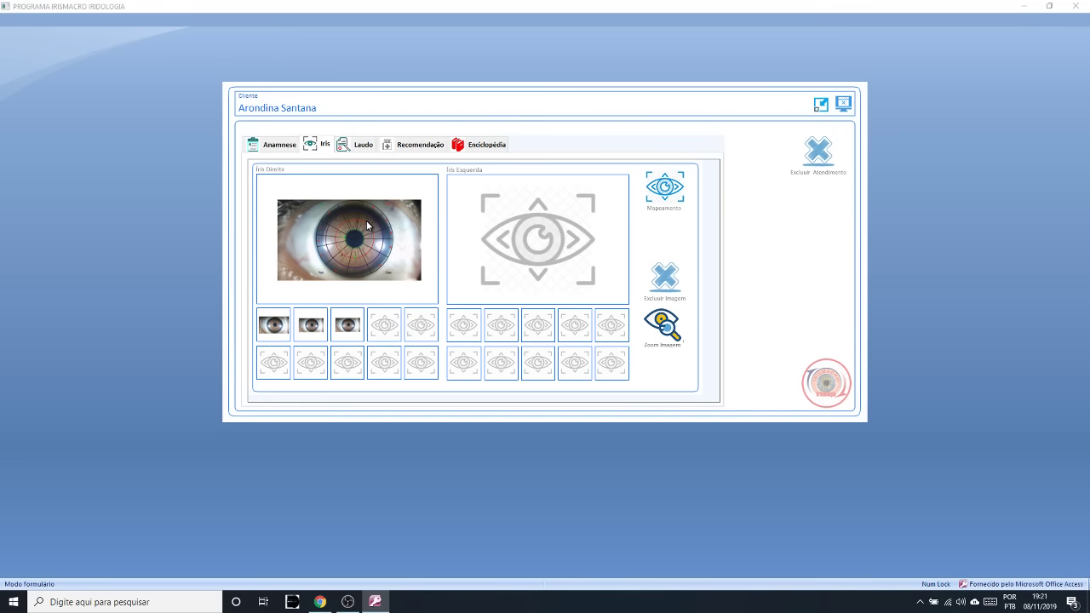
{"action": "left_click", "coordinate": [349, 327]}
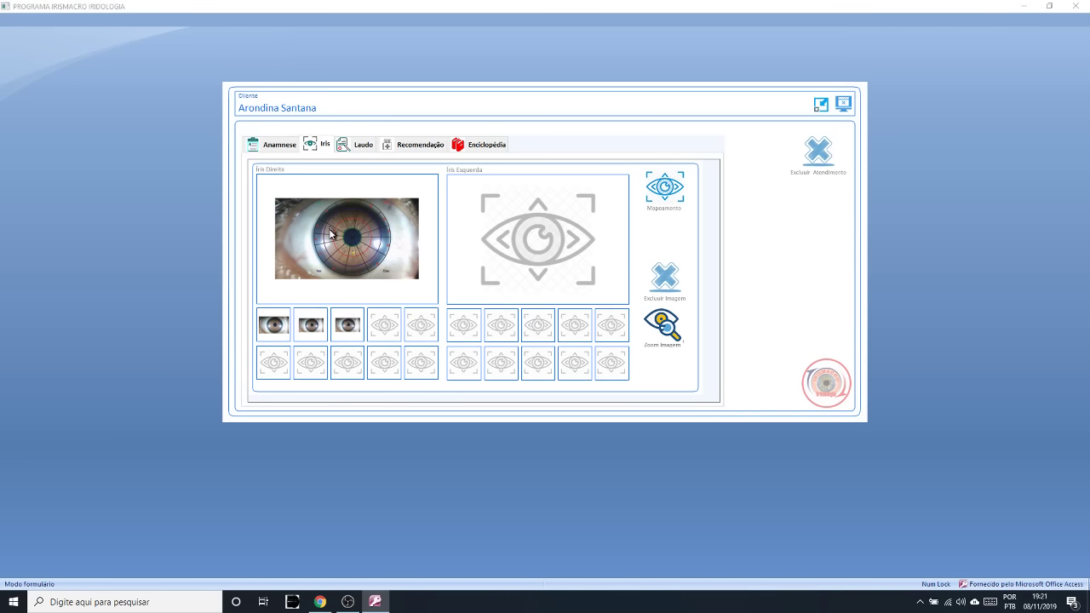
{"action": "left_click", "coordinate": [664, 324]}
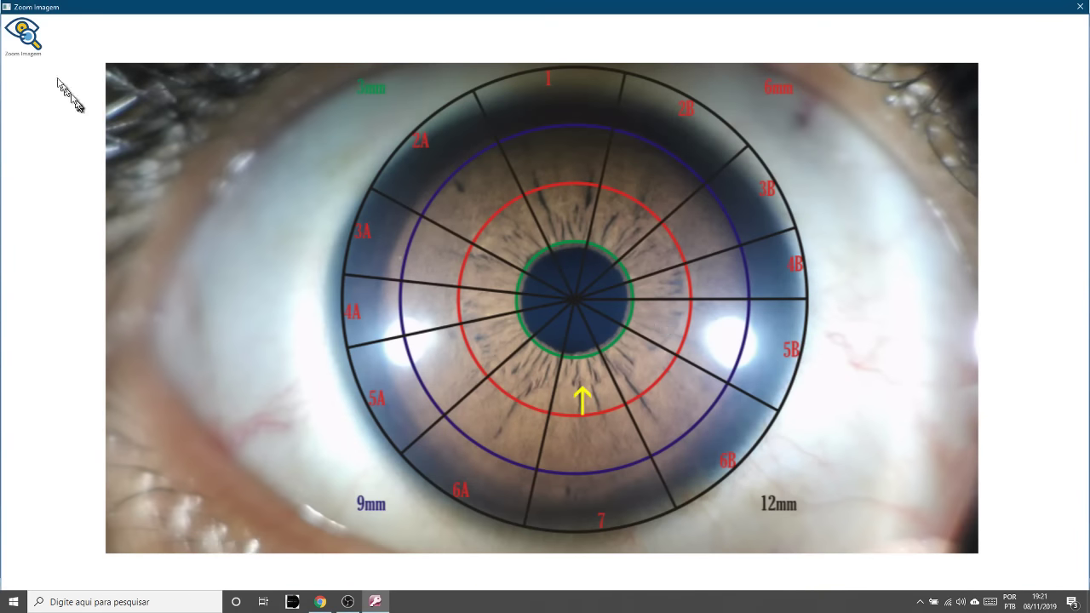
{"action": "left_click", "coordinate": [31, 45]}
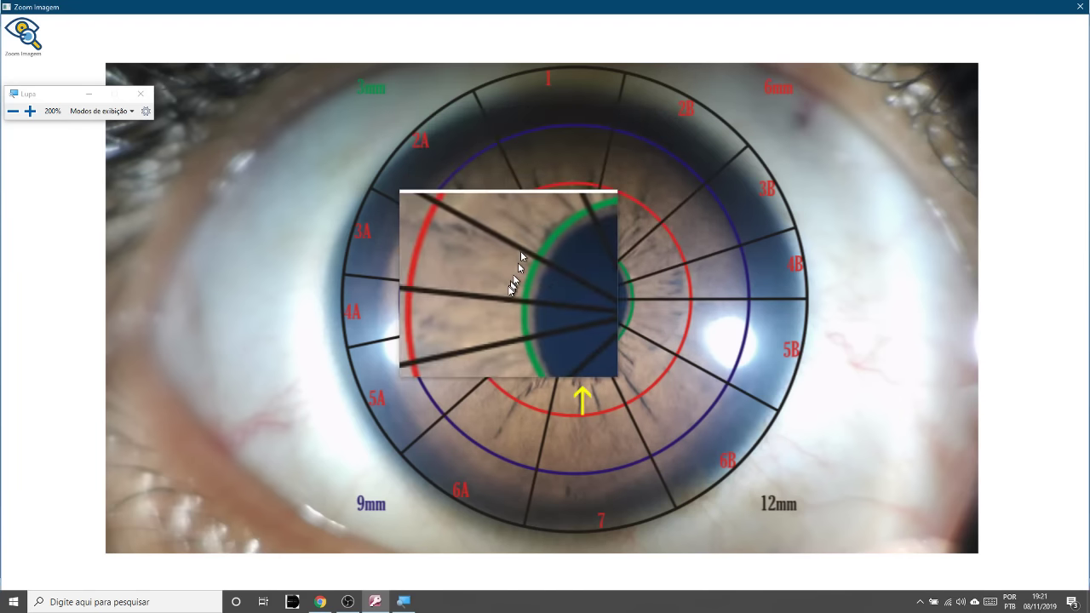
{"action": "left_click", "coordinate": [139, 93]}
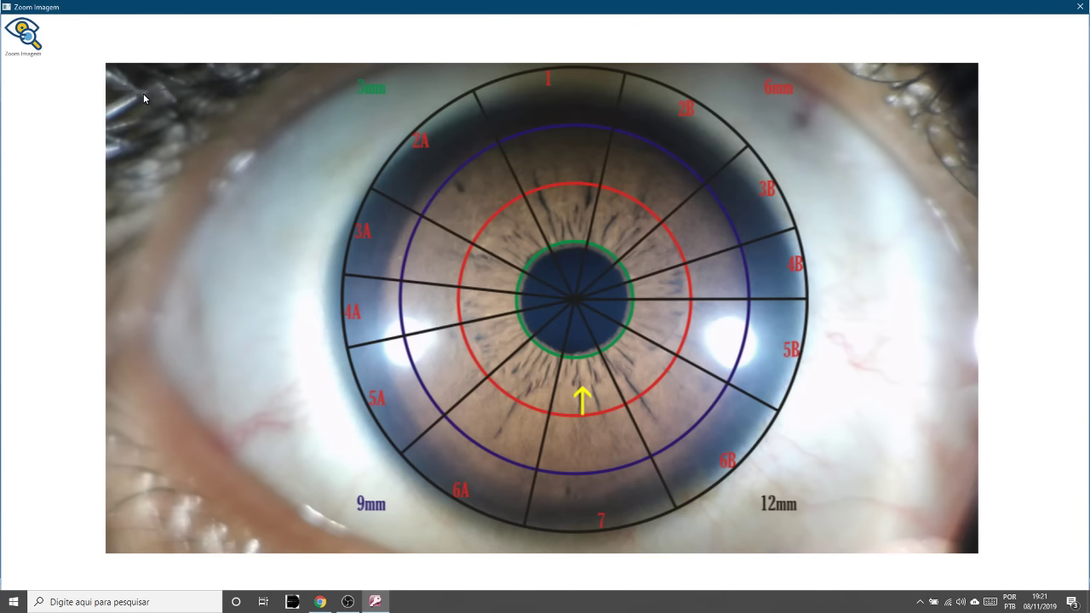
{"action": "left_click", "coordinate": [1077, 8]}
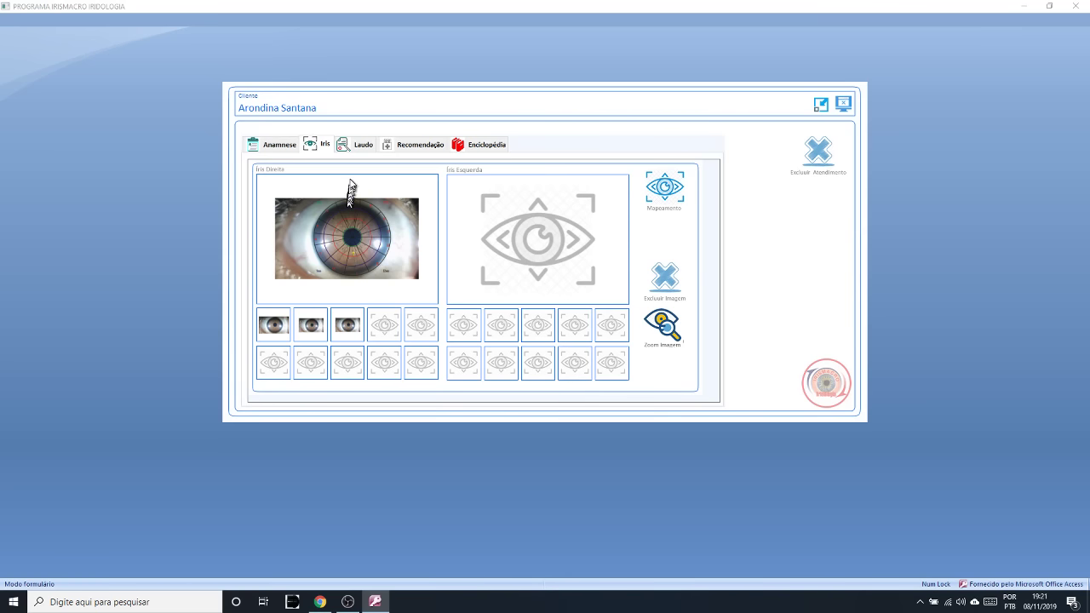
- Load the ÁREA_07_PELVE - Masculino analysis into the Laudo report by searching for 7
{"action": "left_click", "coordinate": [363, 147]}
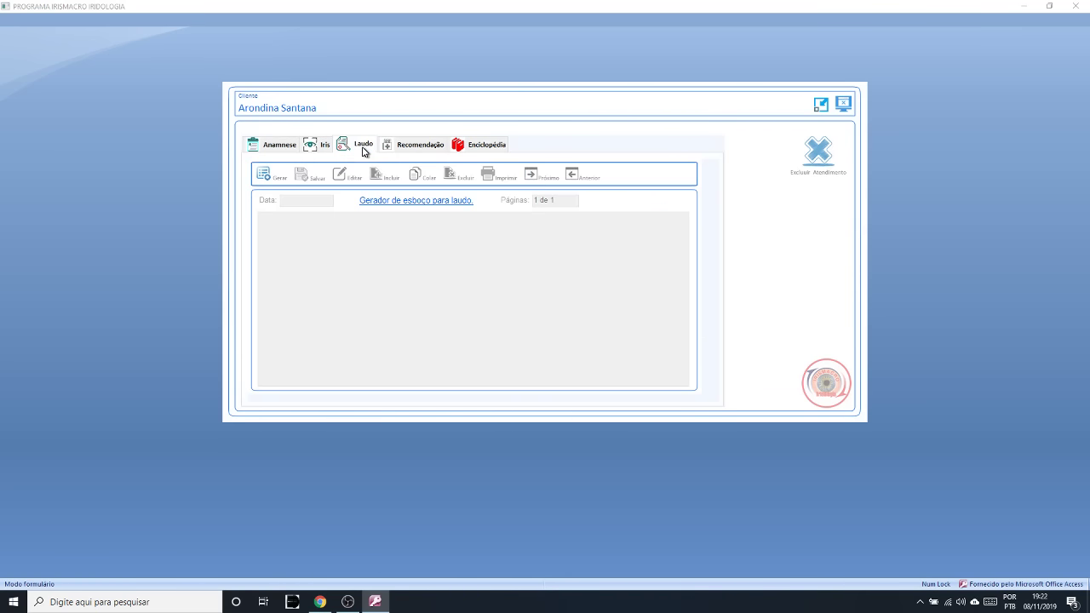
{"action": "left_click", "coordinate": [264, 174]}
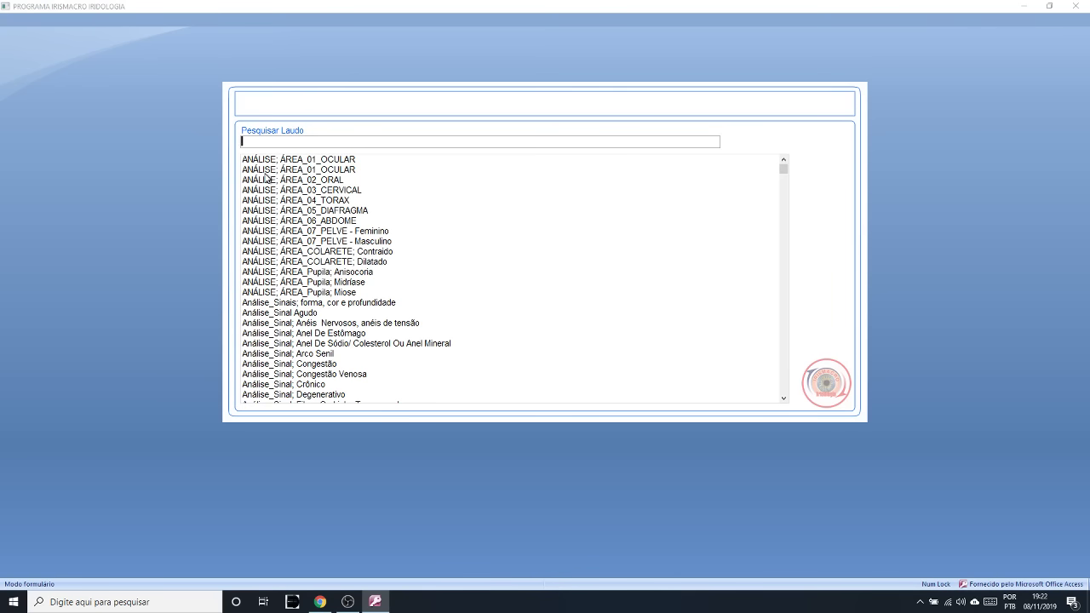
{"action": "type", "text": "7"}
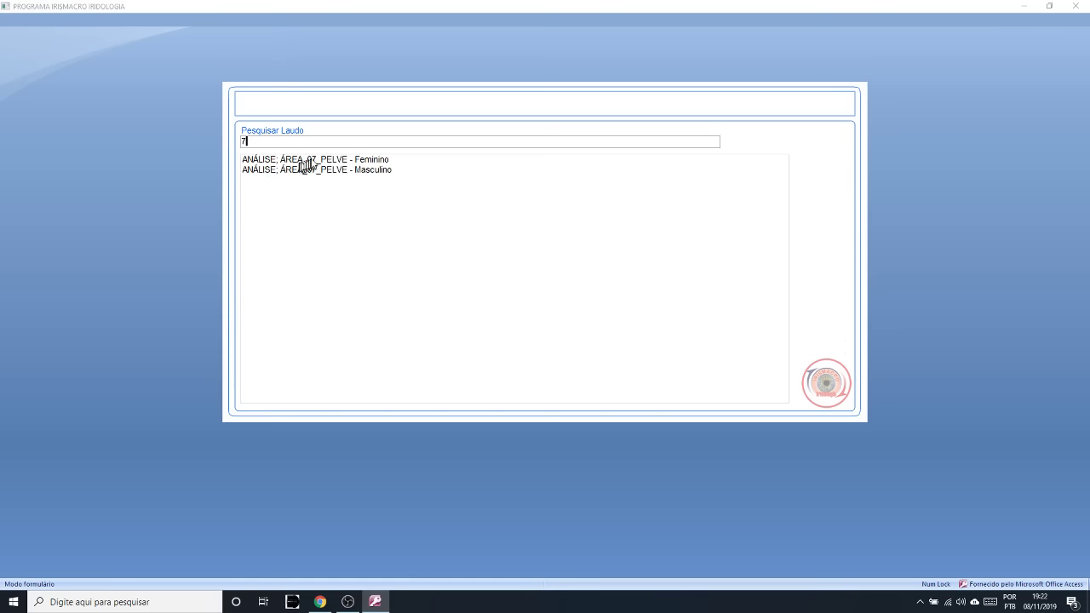
{"action": "double_click", "coordinate": [370, 171]}
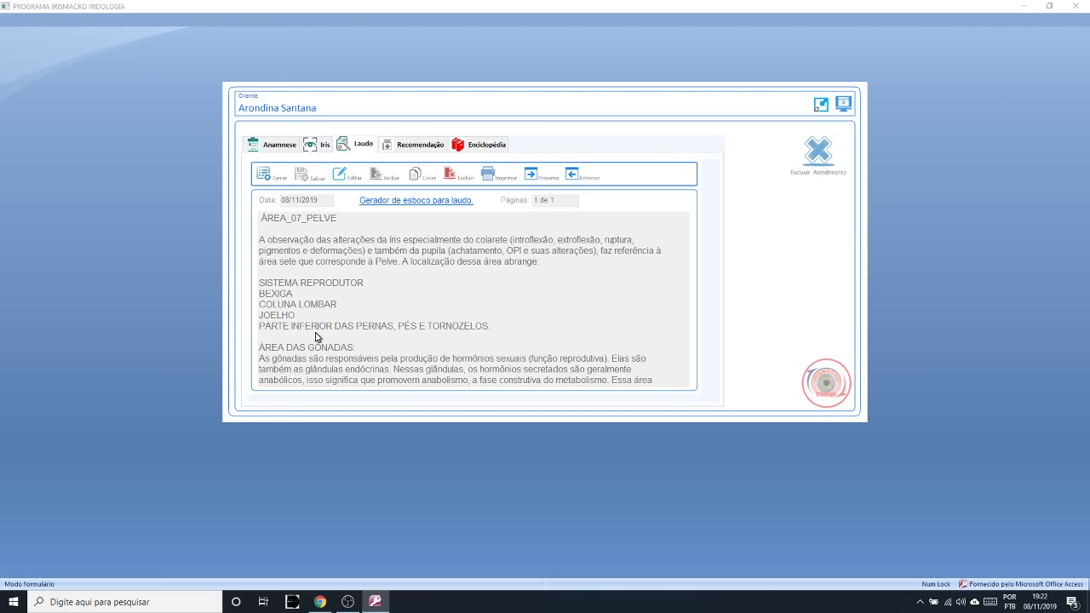
- Delete the ÁREA_07_PELVE heading, plus the blank line and indent before the paragraph
{"action": "left_click", "coordinate": [341, 181]}
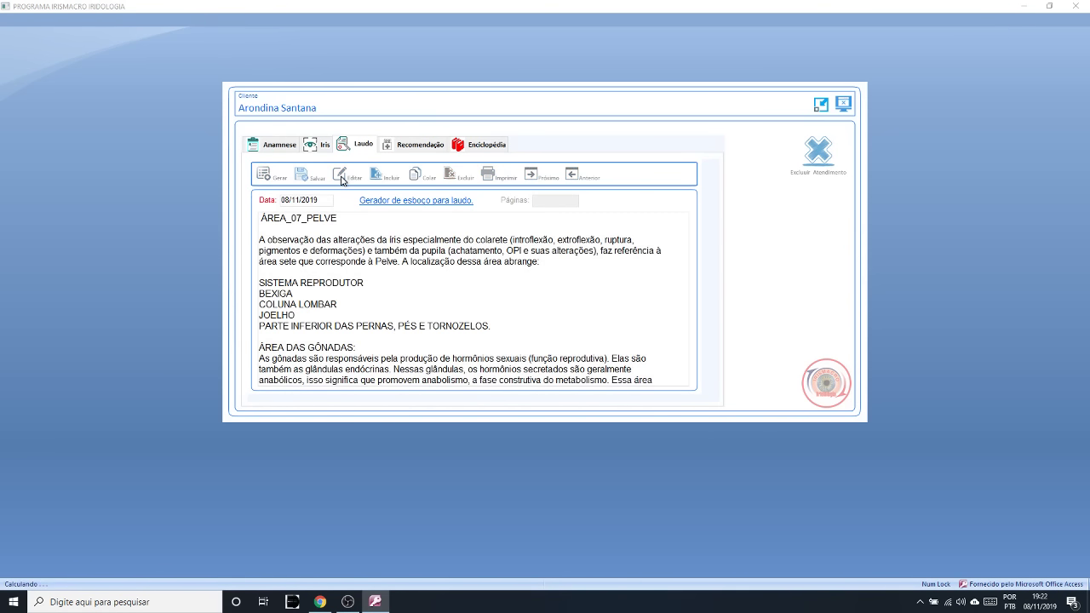
{"action": "left_click_drag", "start_coordinate": [340, 218], "coordinate": [248, 223]}
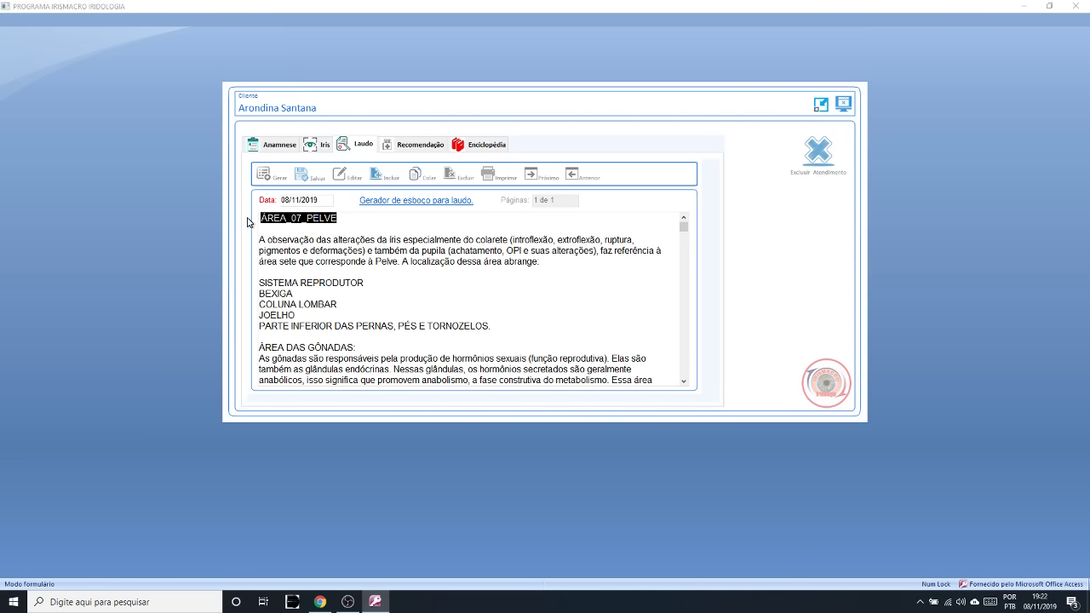
{"action": "key", "text": "BackSpace"}
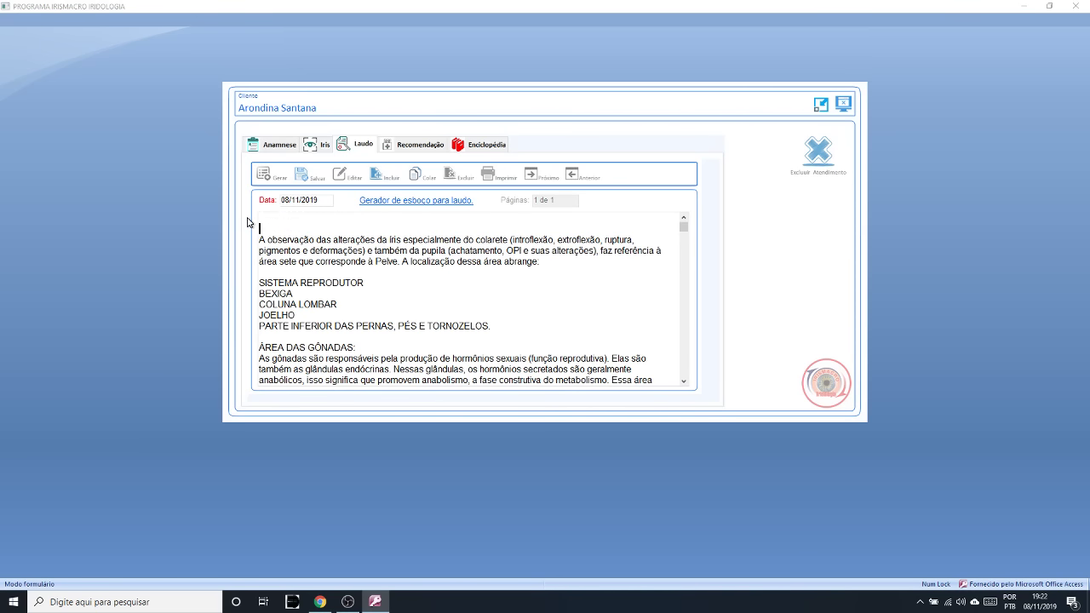
{"action": "key", "text": "Delete"}
{"action": "key", "text": "Tab"}
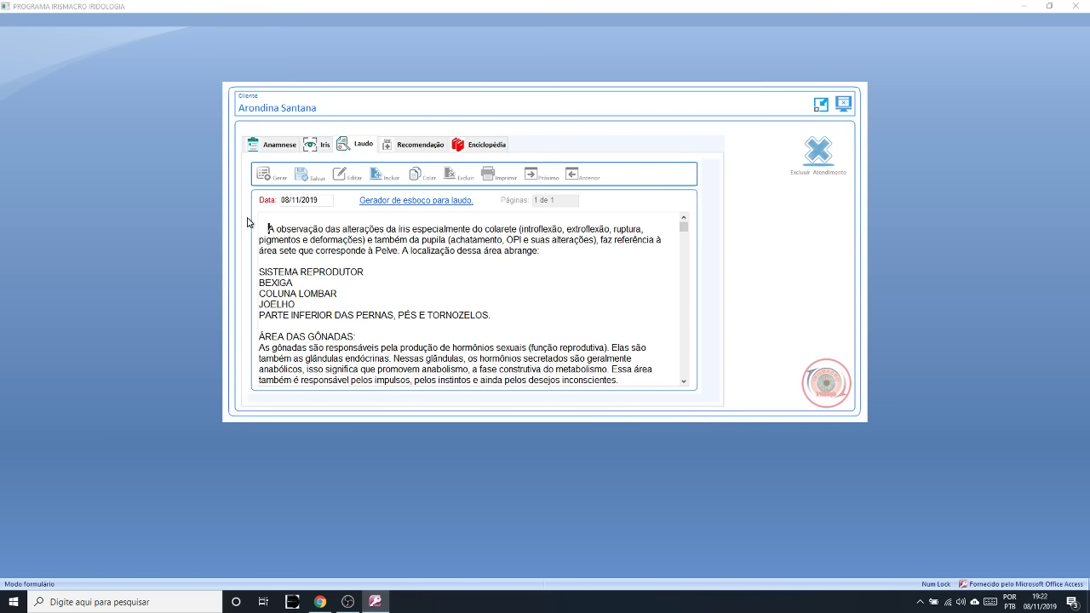
{"action": "key", "text": "BackSpace"}
{"action": "key", "text": "BackSpace"}
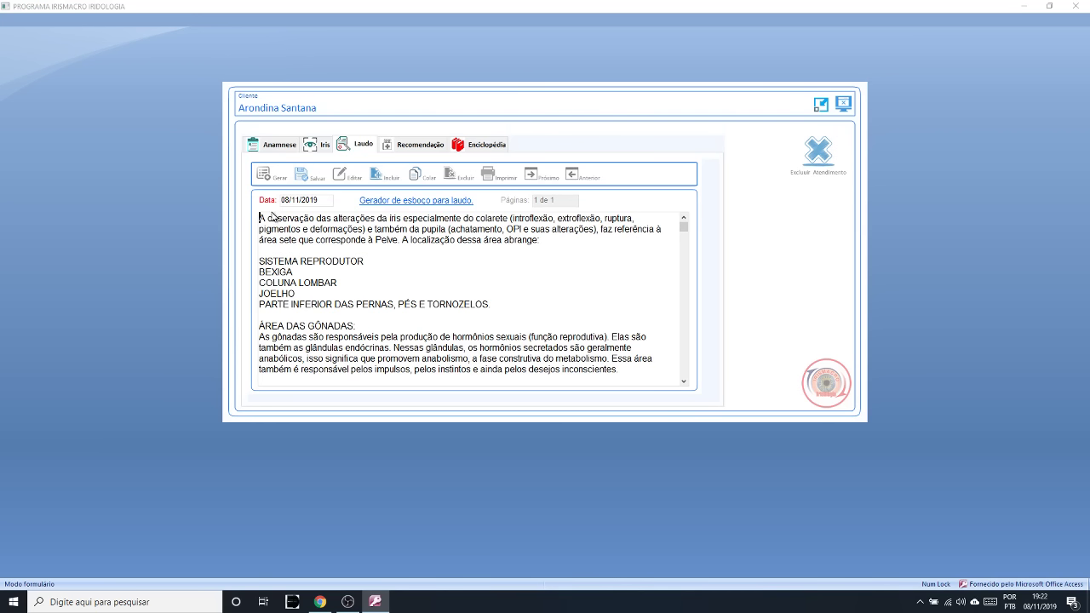
- Highlight parts of the opening 'A observação' paragraph, then scroll further down the report
{"action": "left_click_drag", "start_coordinate": [259, 219], "coordinate": [542, 247]}
{"action": "left_click_drag", "start_coordinate": [287, 231], "coordinate": [545, 242]}
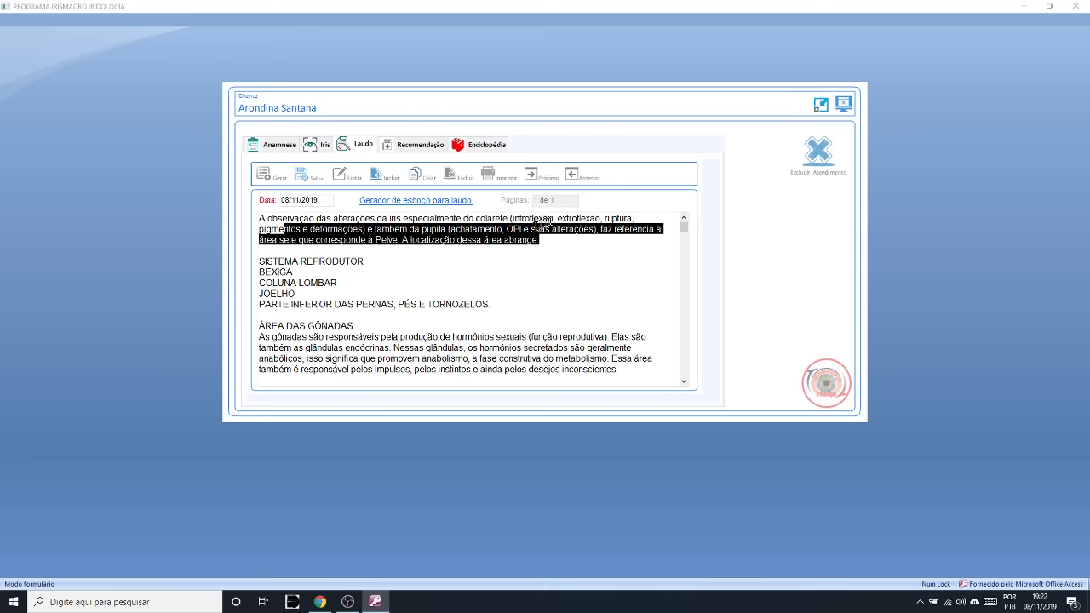
{"action": "left_click", "coordinate": [507, 267]}
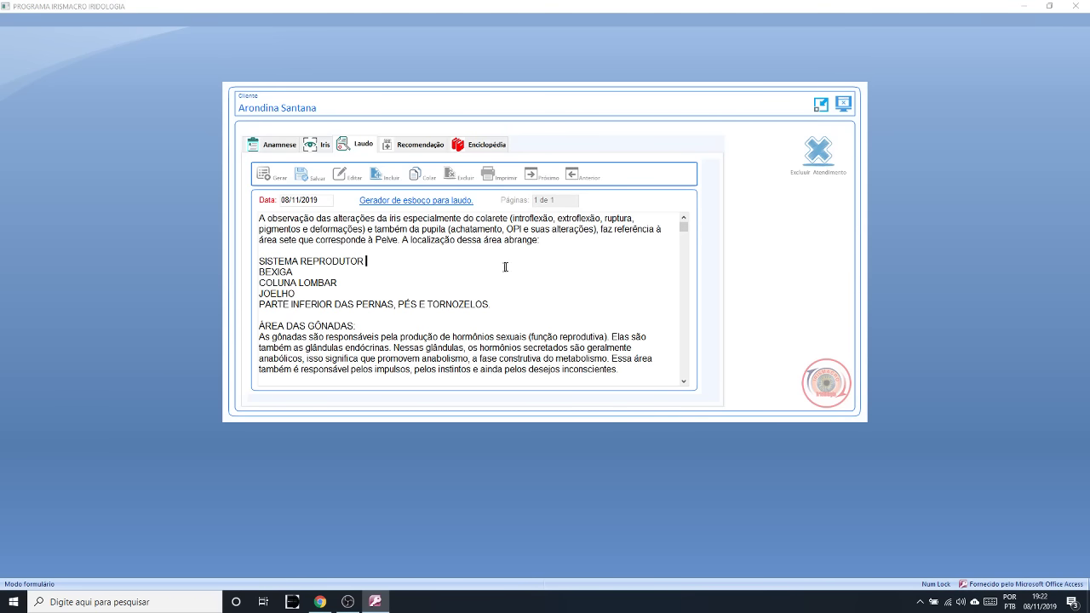
{"action": "left_click_drag", "start_coordinate": [260, 260], "coordinate": [365, 255]}
{"action": "left_click", "coordinate": [684, 382]}
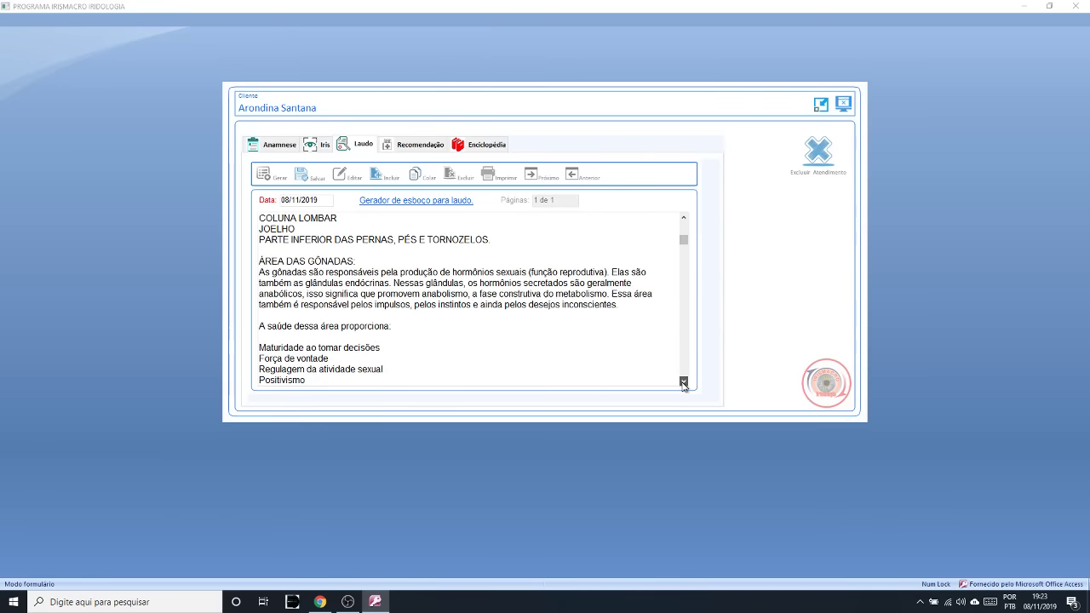
{"action": "left_click", "coordinate": [683, 382]}
{"action": "left_click", "coordinate": [684, 382]}
{"action": "left_click", "coordinate": [684, 381]}
{"action": "left_click", "coordinate": [683, 381]}
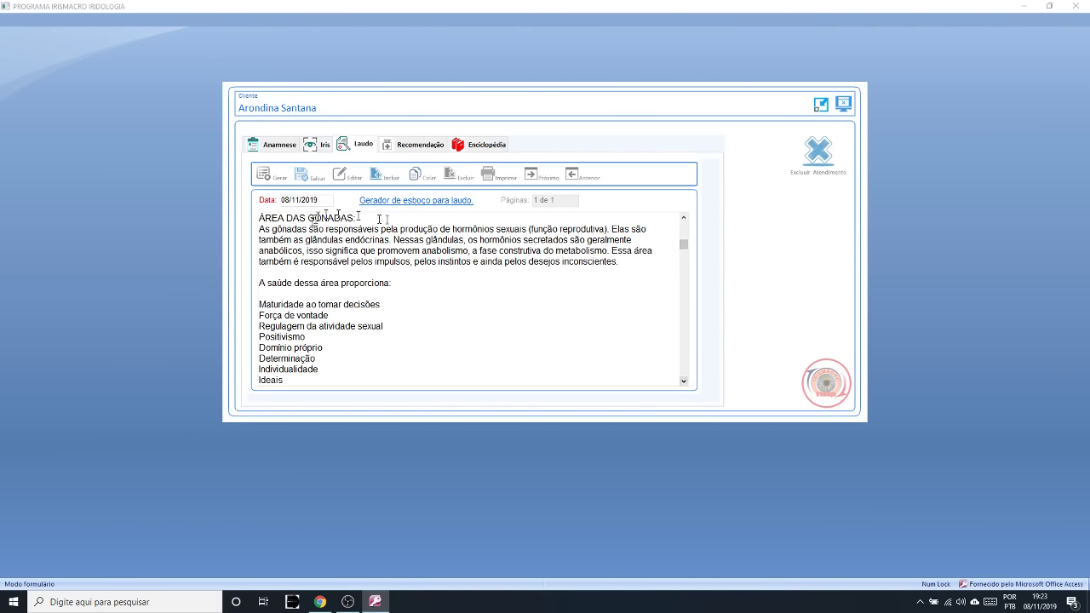
{"action": "left_click_drag", "start_coordinate": [266, 231], "coordinate": [381, 223]}
{"action": "left_click_drag", "start_coordinate": [382, 223], "coordinate": [605, 230]}
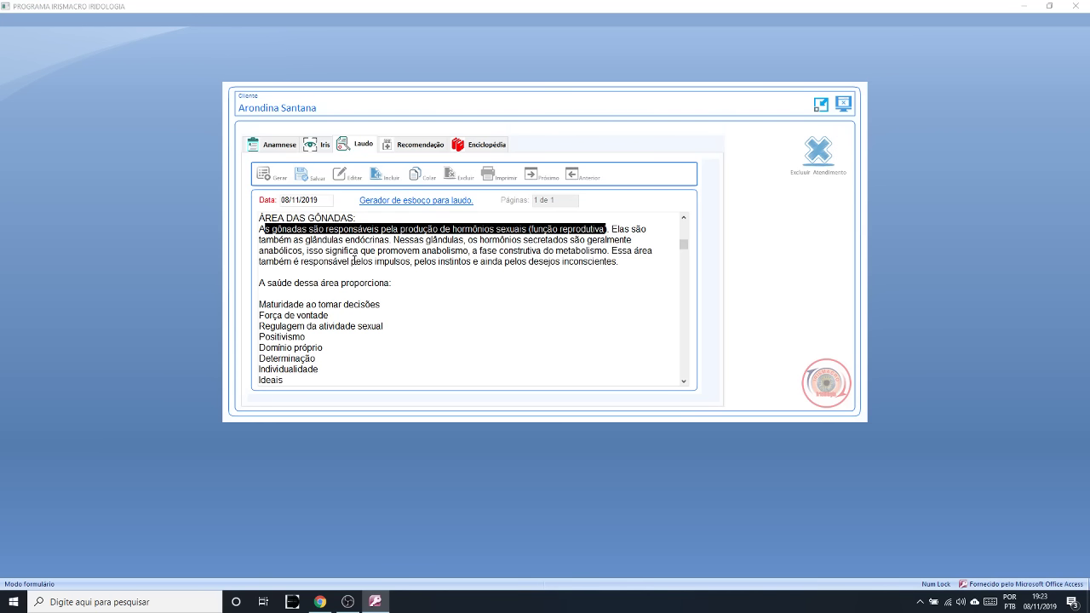
{"action": "left_click_drag", "start_coordinate": [467, 254], "coordinate": [421, 254]}
{"action": "left_click_drag", "start_coordinate": [607, 250], "coordinate": [479, 251]}
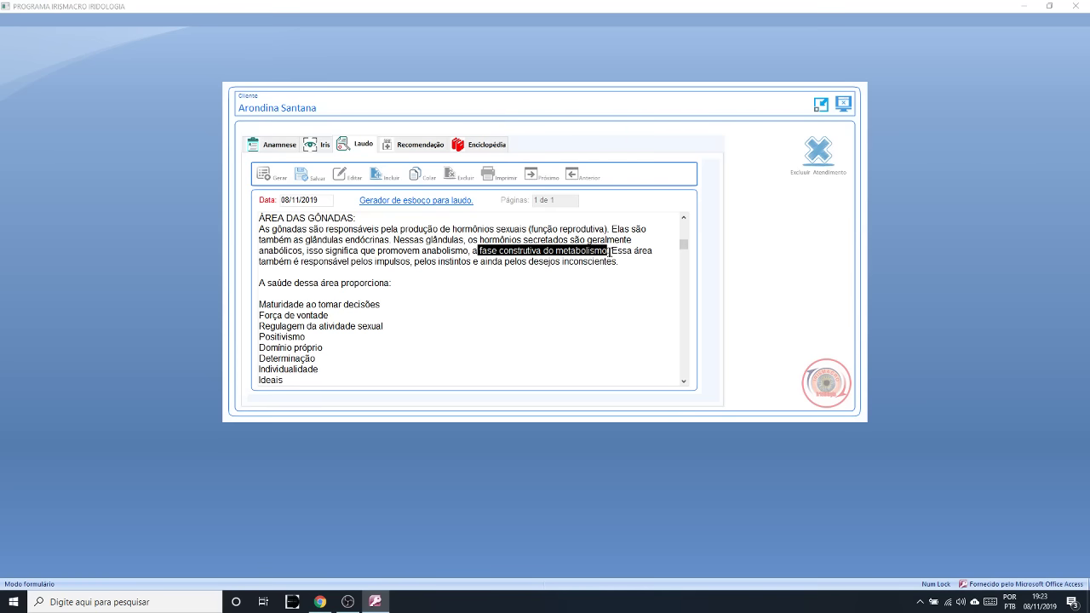
{"action": "mouse_move", "coordinate": [610, 252]}
{"action": "left_mouse_down"}
{"action": "mouse_move", "coordinate": [586, 268]}
{"action": "mouse_move", "coordinate": [424, 266]}
{"action": "mouse_move", "coordinate": [618, 262]}
{"action": "left_mouse_up"}
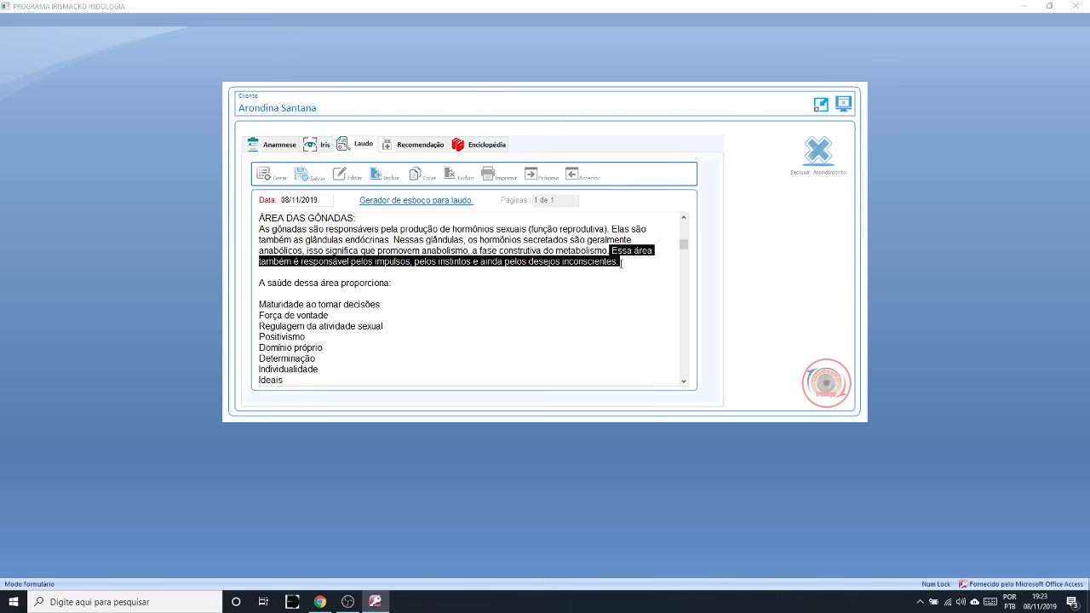
{"action": "left_click", "coordinate": [640, 283]}
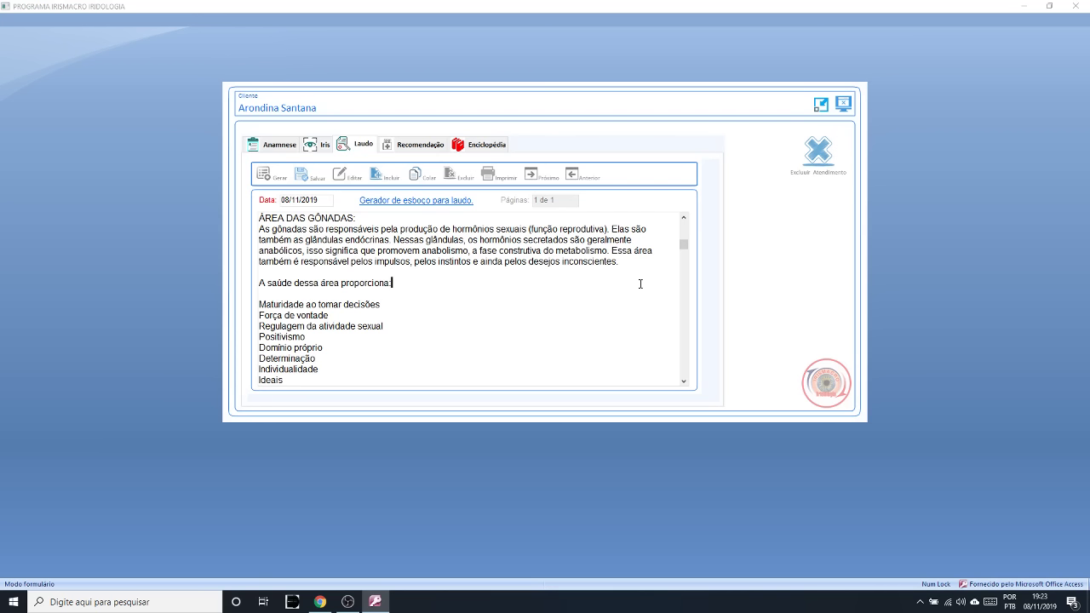
{"action": "left_click_drag", "start_coordinate": [400, 286], "coordinate": [258, 284]}
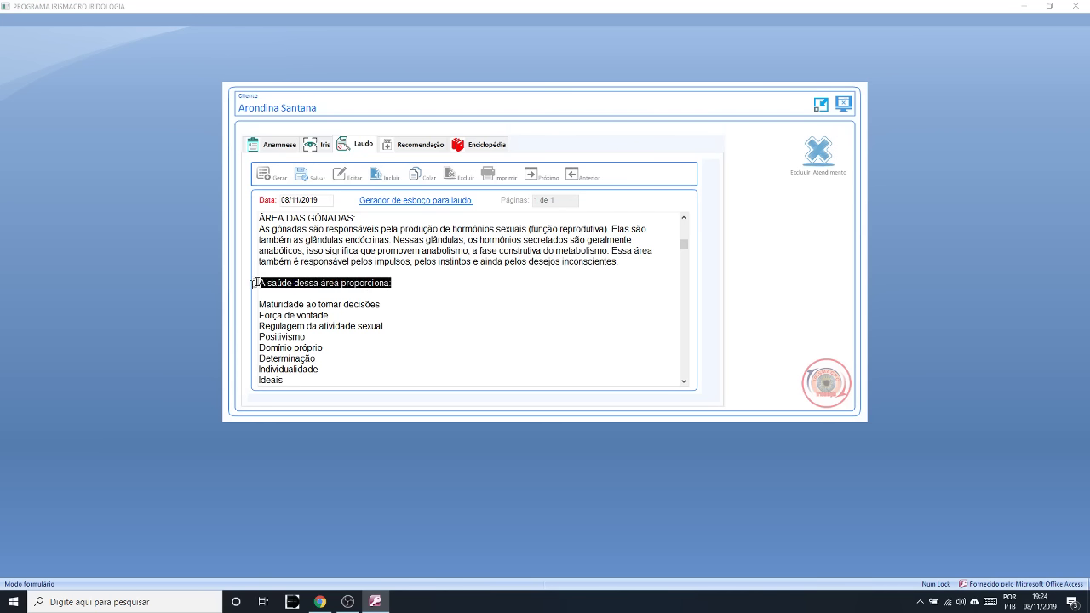
{"action": "left_click", "coordinate": [399, 294]}
{"action": "left_click_drag", "start_coordinate": [393, 283], "coordinate": [256, 284]}
{"action": "left_click", "coordinate": [381, 293]}
{"action": "left_click_drag", "start_coordinate": [391, 283], "coordinate": [265, 283]}
{"action": "left_click", "coordinate": [683, 382]}
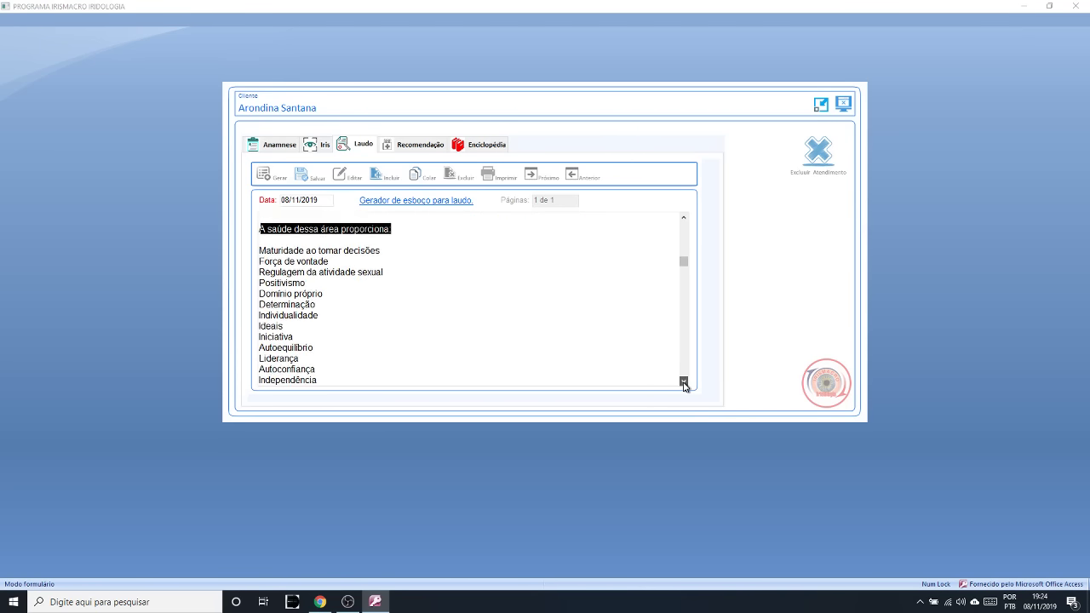
{"action": "left_click", "coordinate": [684, 384]}
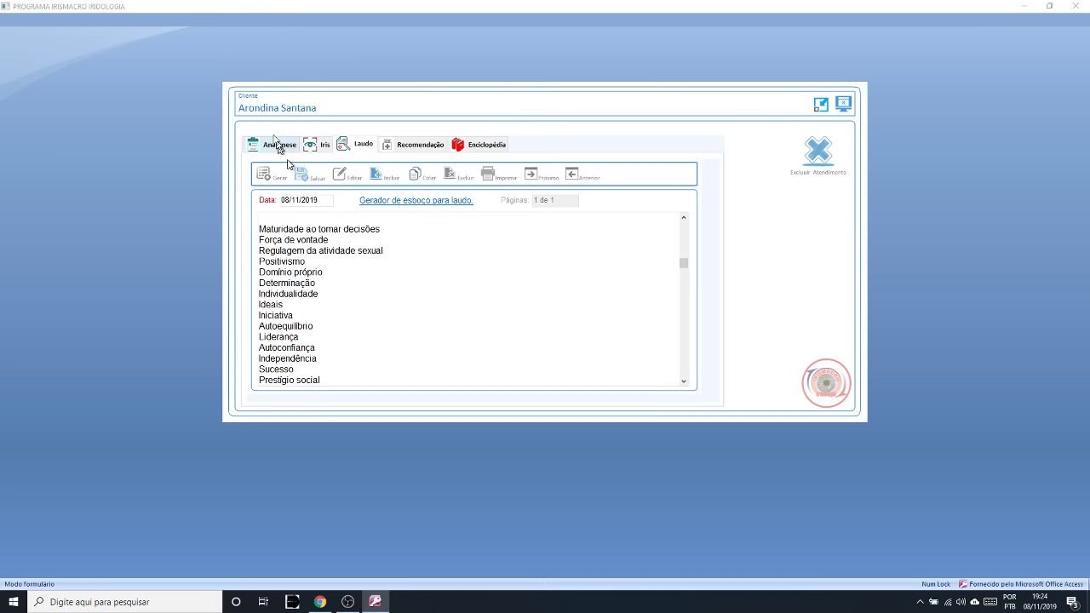
{"action": "left_click", "coordinate": [313, 147]}
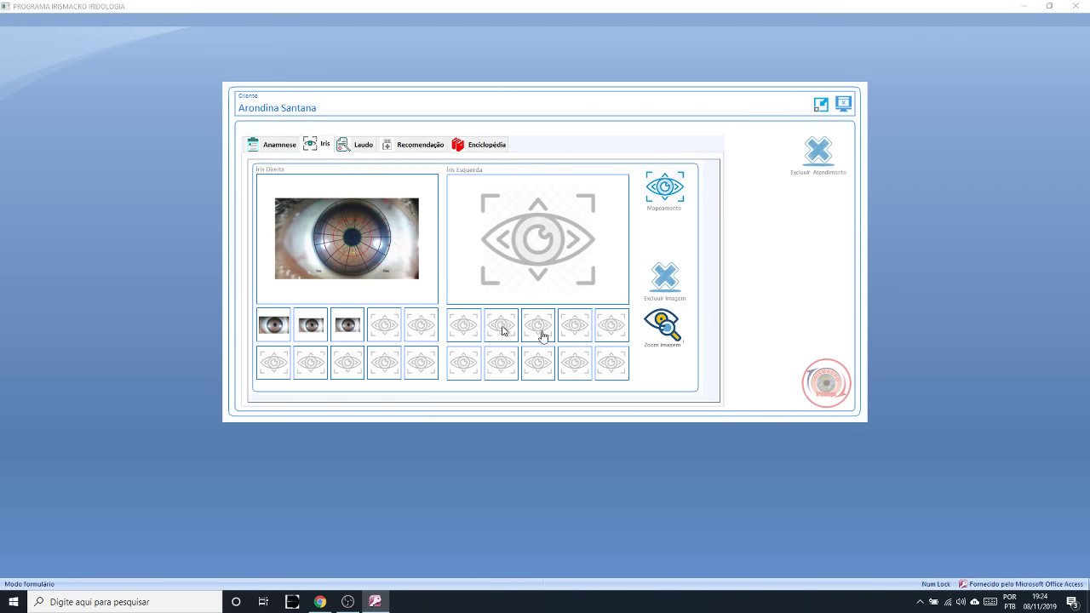
{"action": "left_click", "coordinate": [651, 334]}
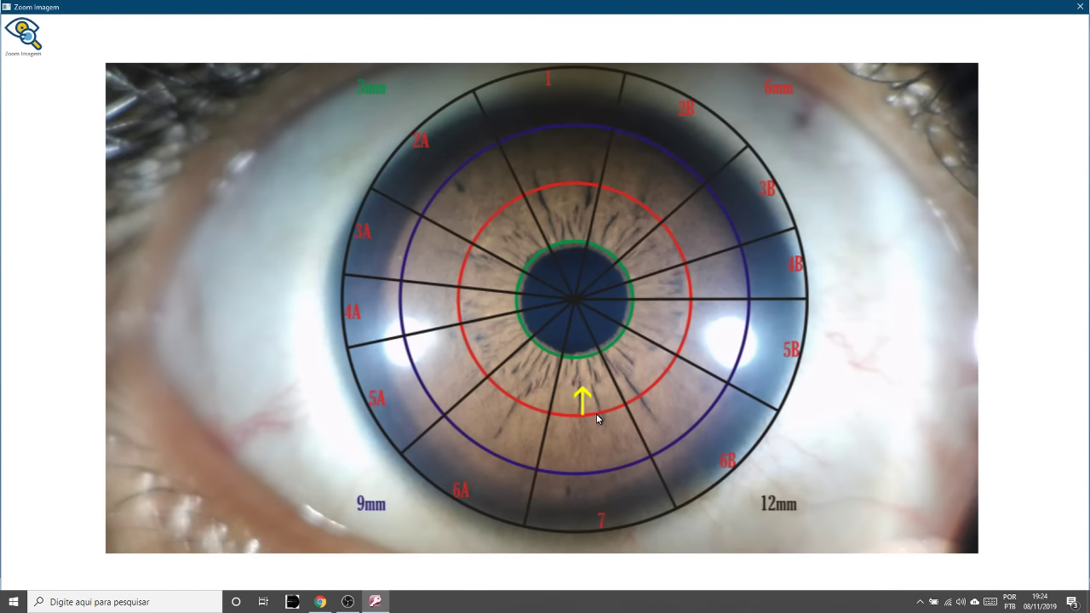
{"action": "left_click", "coordinate": [1079, 8]}
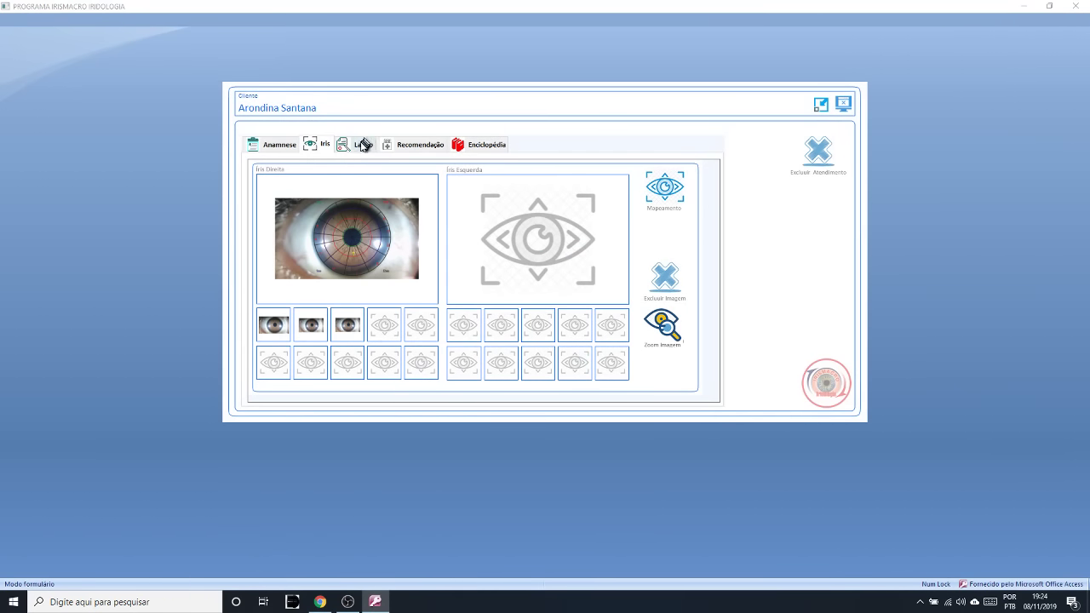
{"action": "left_click", "coordinate": [362, 145]}
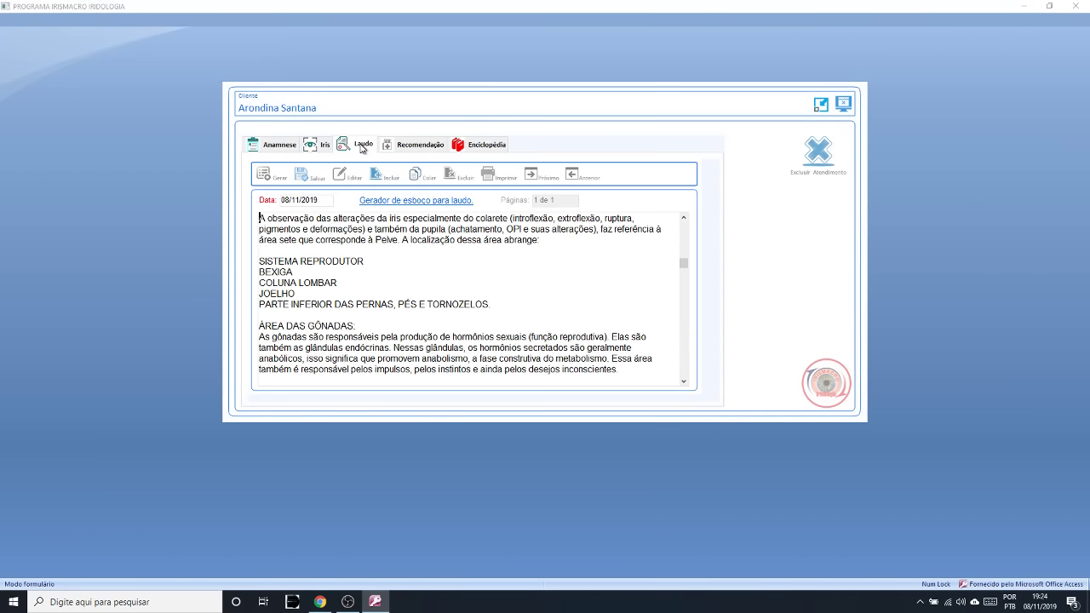
- Scroll down the Laudo and briefly highlight the first two qualities in the list
{"action": "left_click", "coordinate": [684, 381]}
{"action": "left_click", "coordinate": [683, 382]}
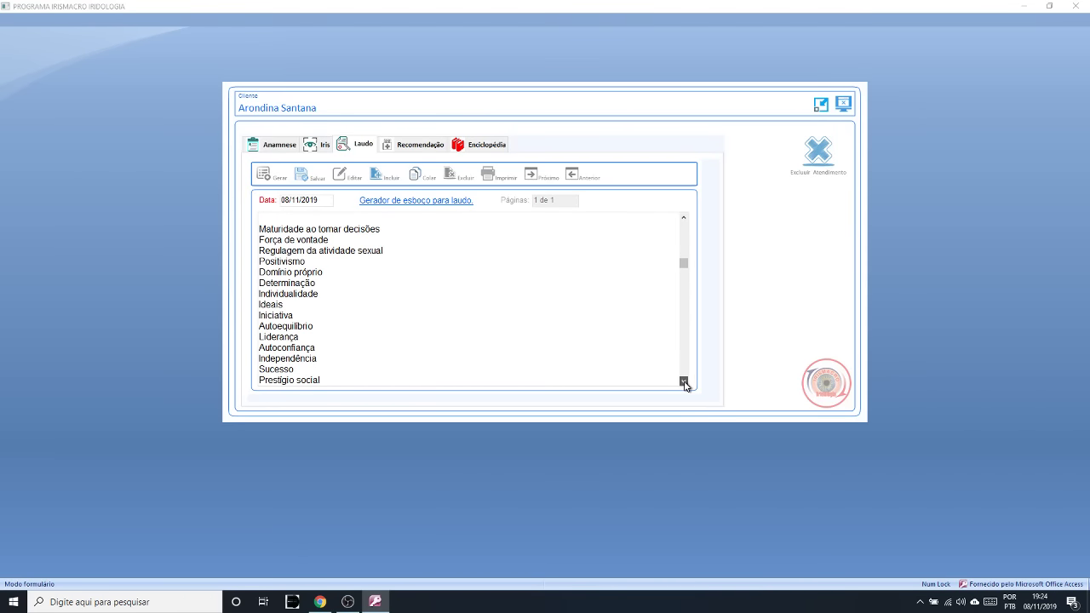
{"action": "left_click_drag", "start_coordinate": [392, 235], "coordinate": [260, 229]}
{"action": "left_click", "coordinate": [308, 229]}
{"action": "left_click", "coordinate": [683, 384]}
{"action": "left_click", "coordinate": [683, 384]}
{"action": "left_click", "coordinate": [683, 384]}
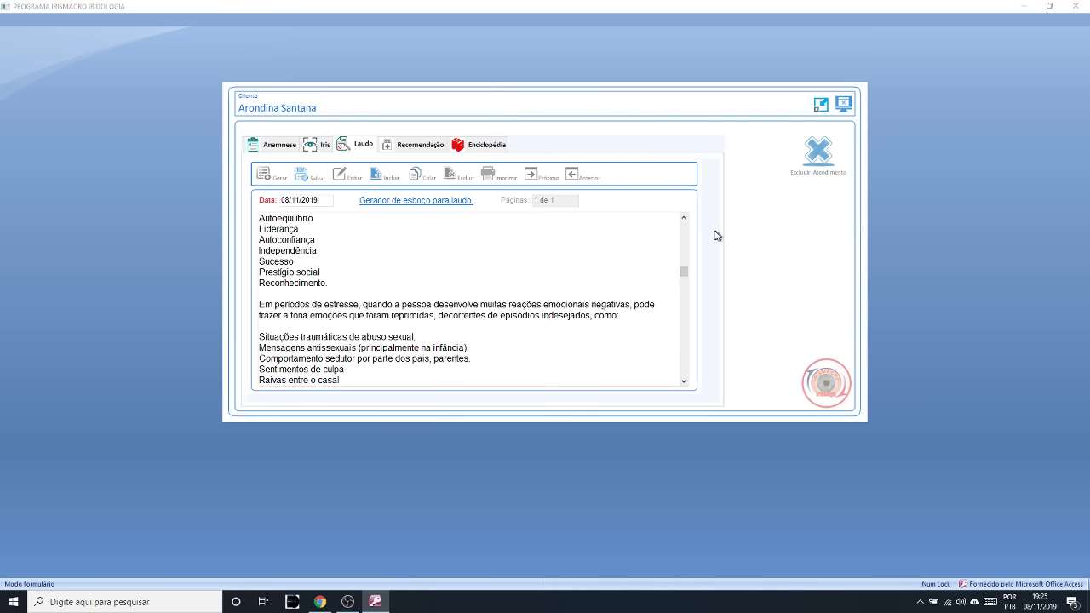
- Scroll back up and highlight lines of the qualities list while reviewing it
{"action": "left_click", "coordinate": [684, 221]}
{"action": "scroll", "coordinate": [684, 223], "scroll_direction": "up", "scroll_amount": 3}
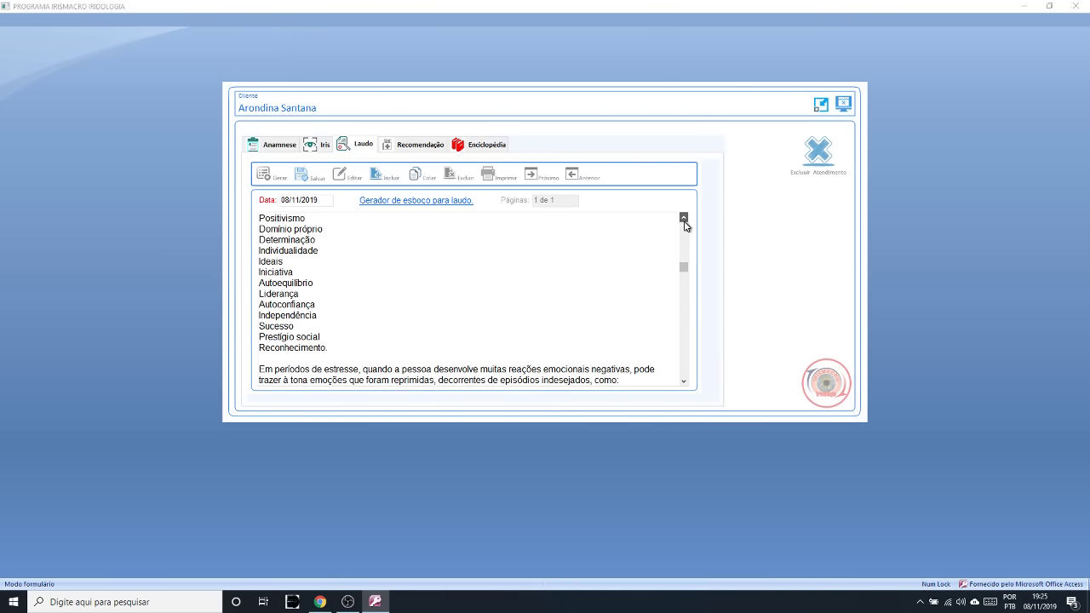
{"action": "left_click_drag", "start_coordinate": [278, 230], "coordinate": [336, 358]}
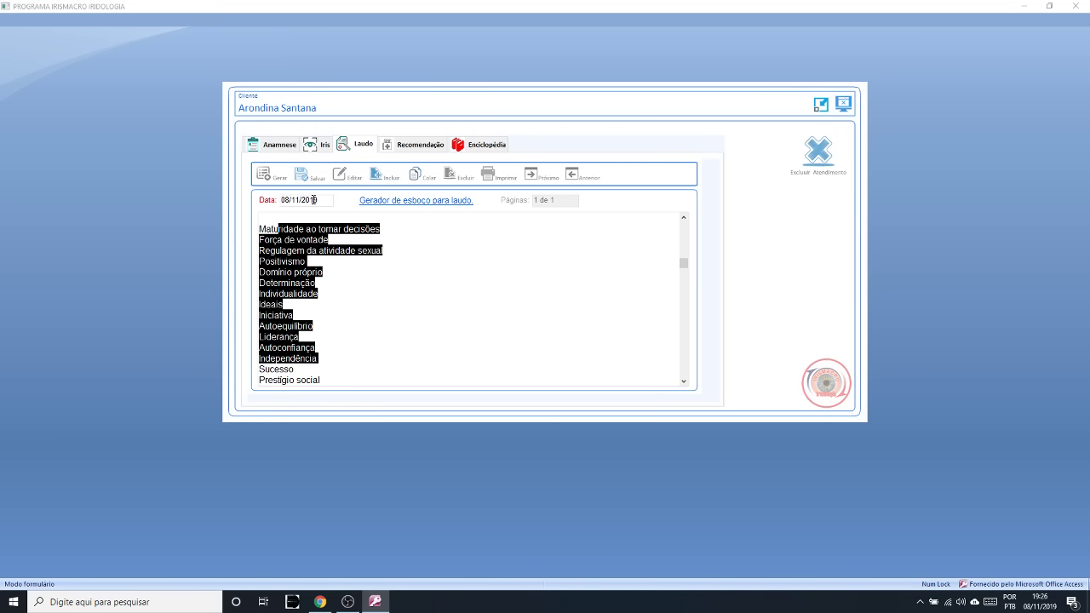
{"action": "left_click", "coordinate": [332, 269]}
{"action": "left_click_drag", "start_coordinate": [265, 228], "coordinate": [345, 349]}
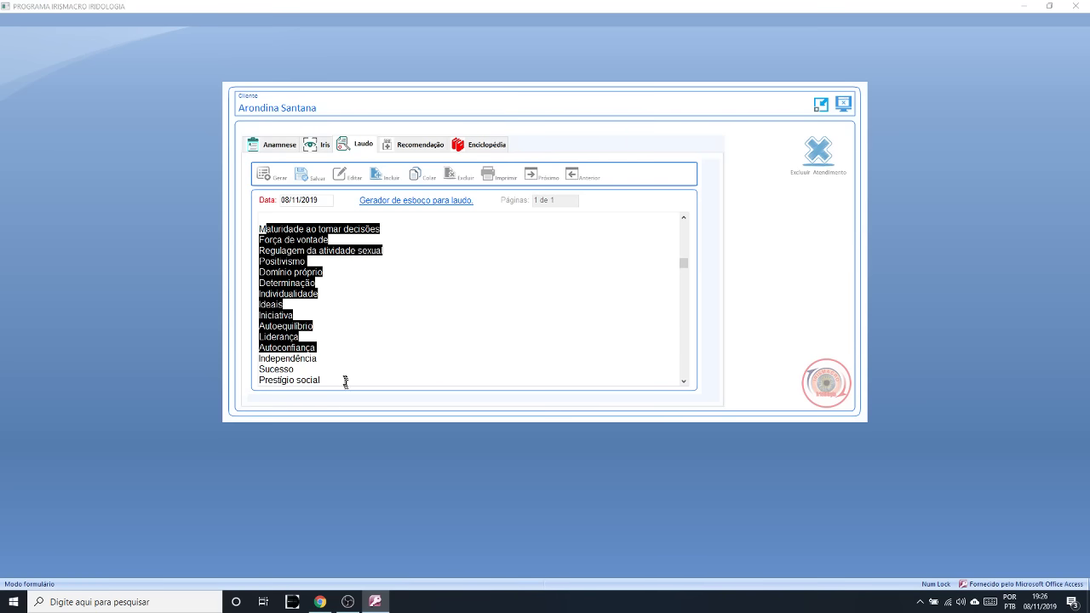
{"action": "left_click_drag", "start_coordinate": [342, 379], "coordinate": [259, 261]}
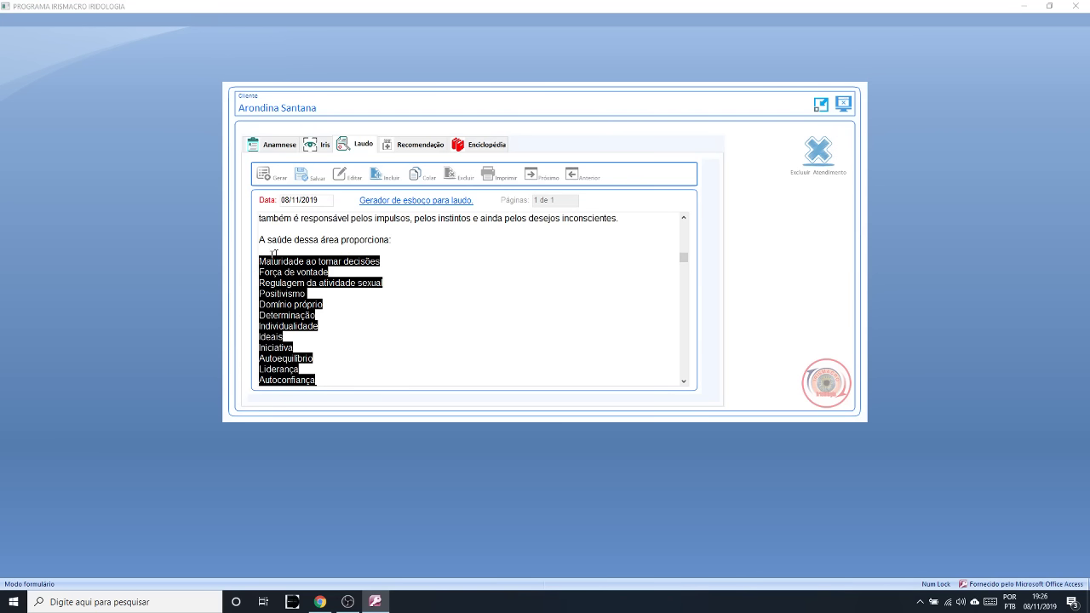
{"action": "left_click_drag", "start_coordinate": [685, 383], "coordinate": [685, 383]}
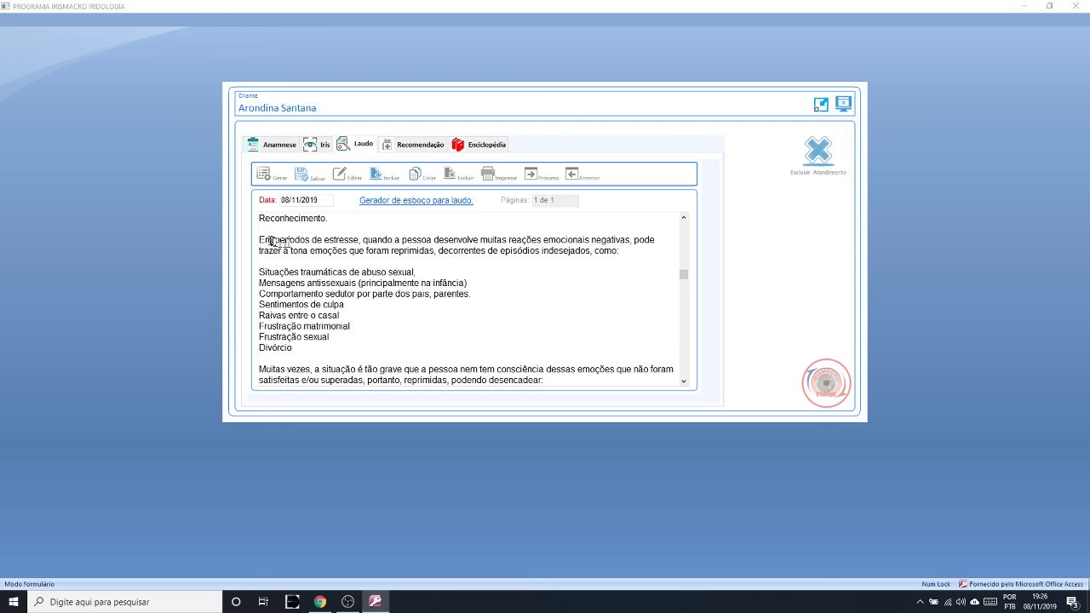
- Highlight the start of the stress paragraph, then show the patient's iris images
{"action": "left_click_drag", "start_coordinate": [266, 240], "coordinate": [344, 240]}
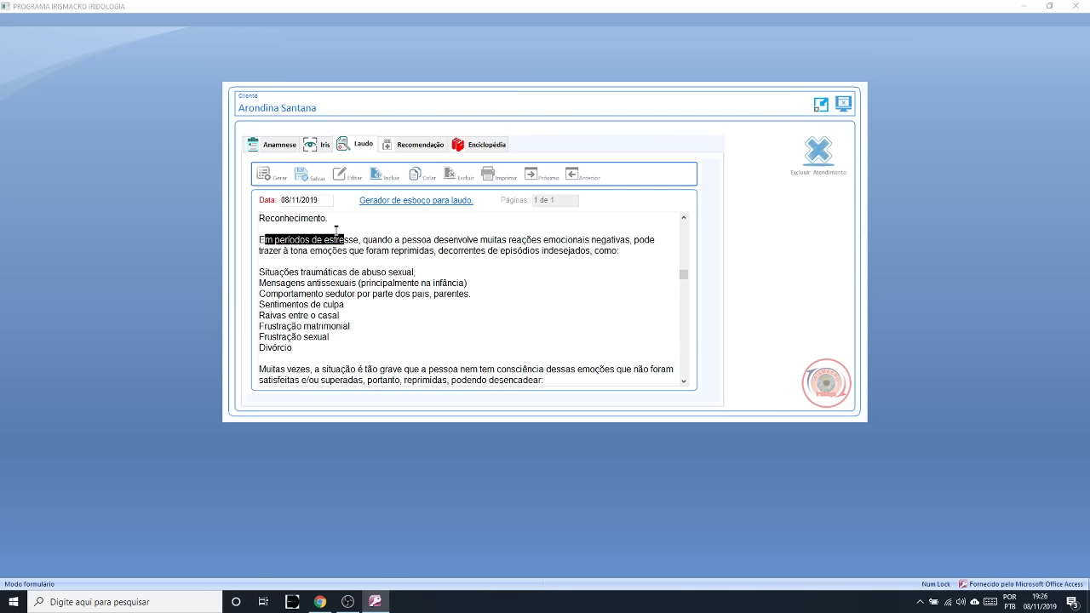
{"action": "left_click", "coordinate": [341, 228]}
{"action": "left_click", "coordinate": [324, 150]}
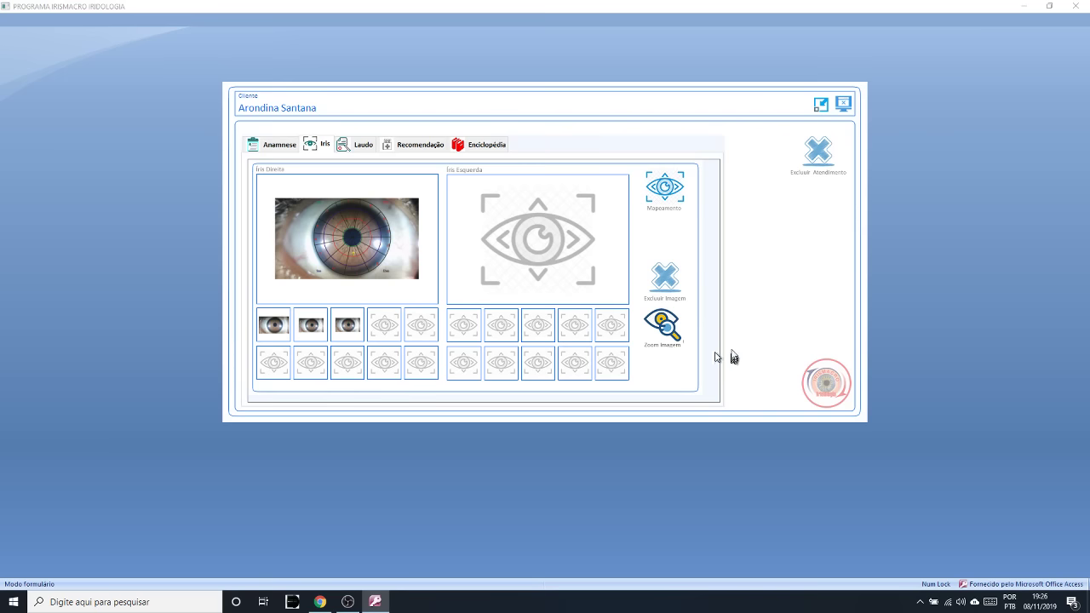
- Enlarge the mapped right iris in Zoom Imagem, then close the zoom view
{"action": "left_click", "coordinate": [661, 322]}
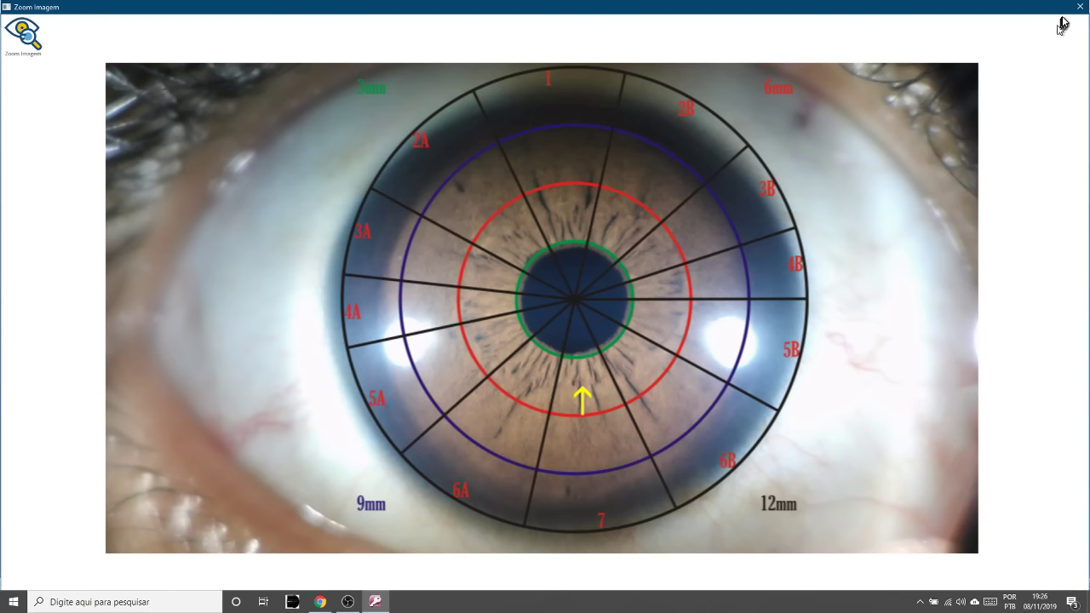
{"action": "left_click", "coordinate": [1080, 7]}
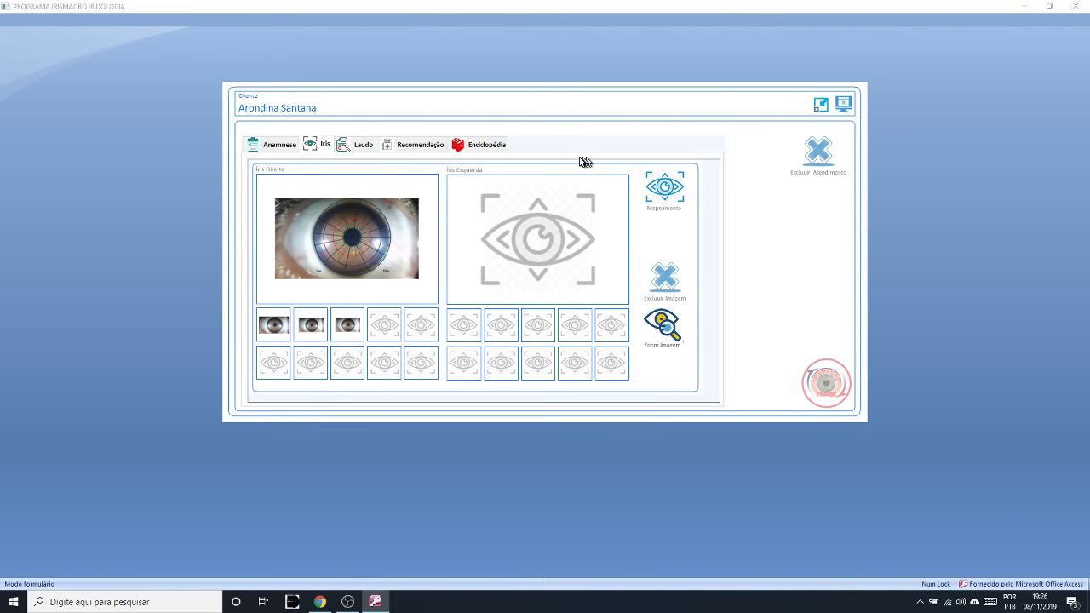
- In the Laudo, highlight the trazer à tona line and the Situações traumáticas–Divórcio list, then return to Iris
{"action": "left_click", "coordinate": [343, 142]}
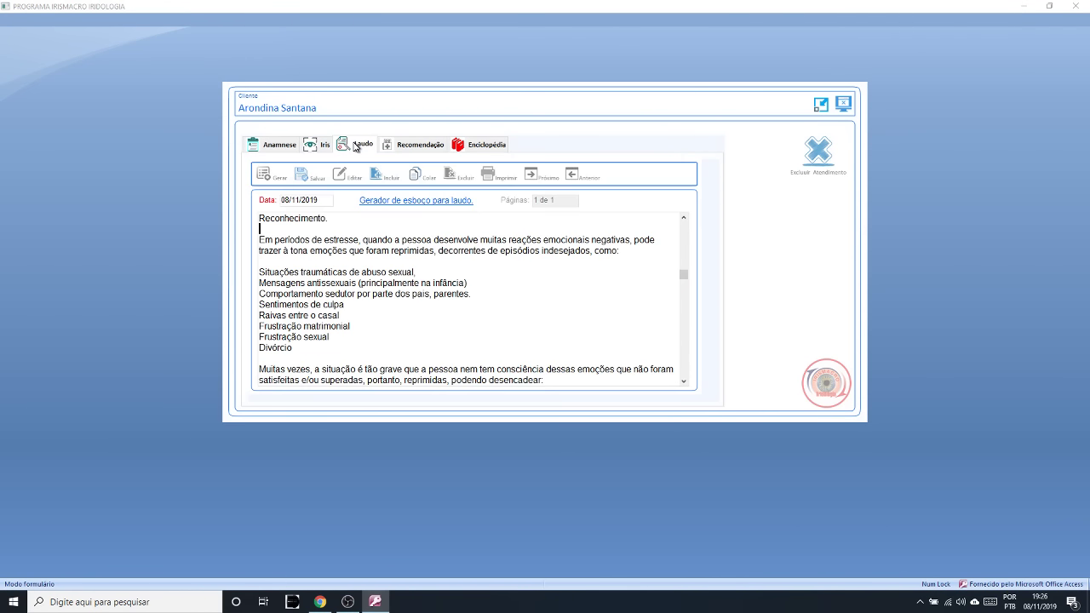
{"action": "scroll", "coordinate": [686, 386], "scroll_direction": "down", "scroll_amount": 4}
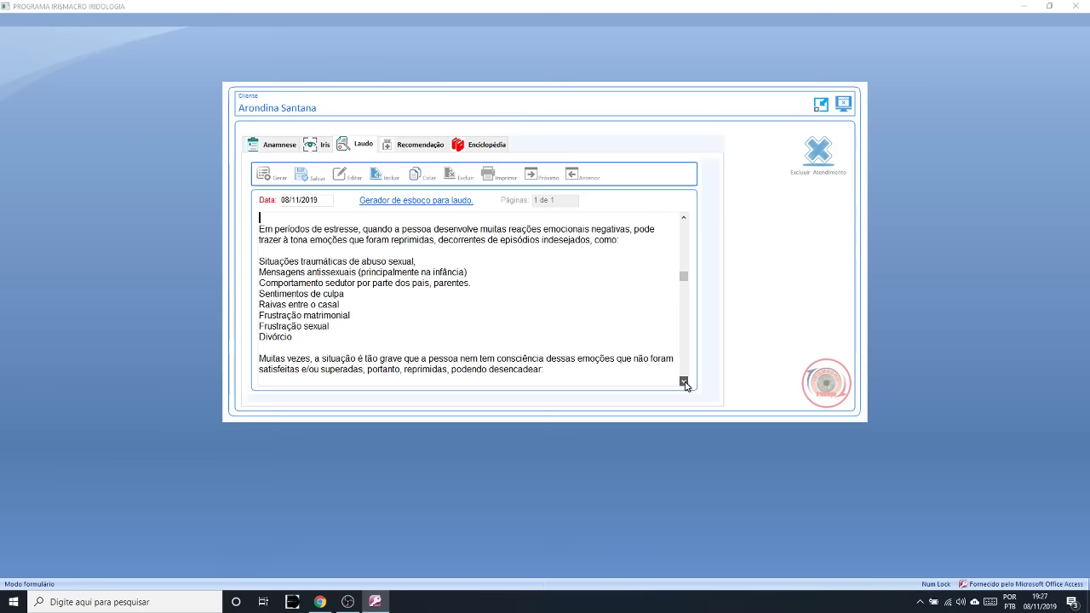
{"action": "left_click", "coordinate": [684, 218]}
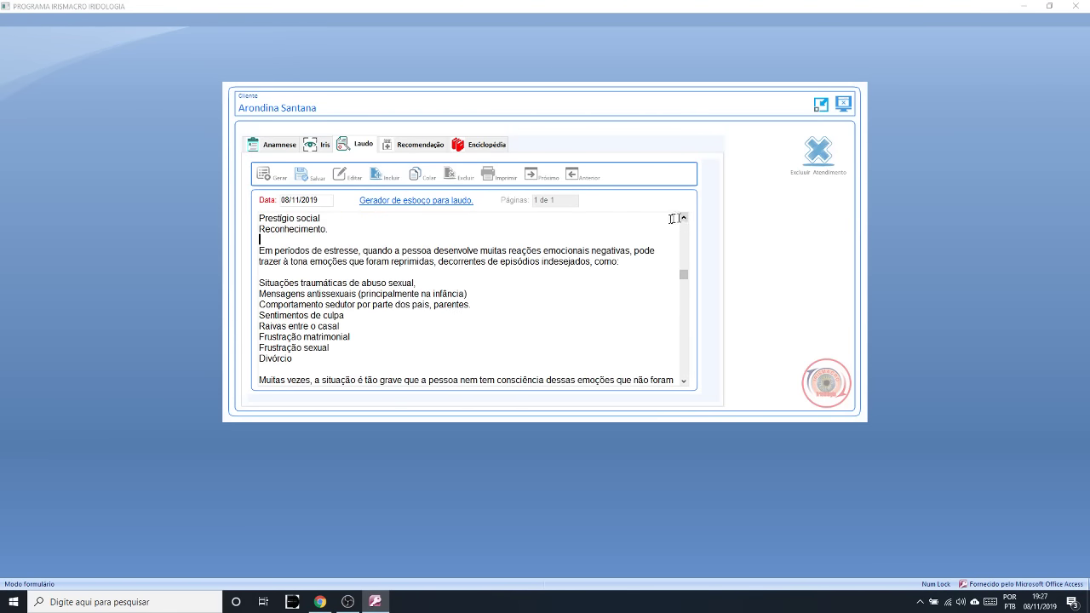
{"action": "left_click", "coordinate": [435, 240]}
{"action": "left_click", "coordinate": [437, 269]}
{"action": "mouse_move", "coordinate": [438, 268]}
{"action": "left_mouse_down"}
{"action": "mouse_move", "coordinate": [278, 262]}
{"action": "mouse_move", "coordinate": [418, 282]}
{"action": "mouse_move", "coordinate": [436, 266]}
{"action": "mouse_move", "coordinate": [614, 264]}
{"action": "mouse_move", "coordinate": [445, 262]}
{"action": "left_mouse_up"}
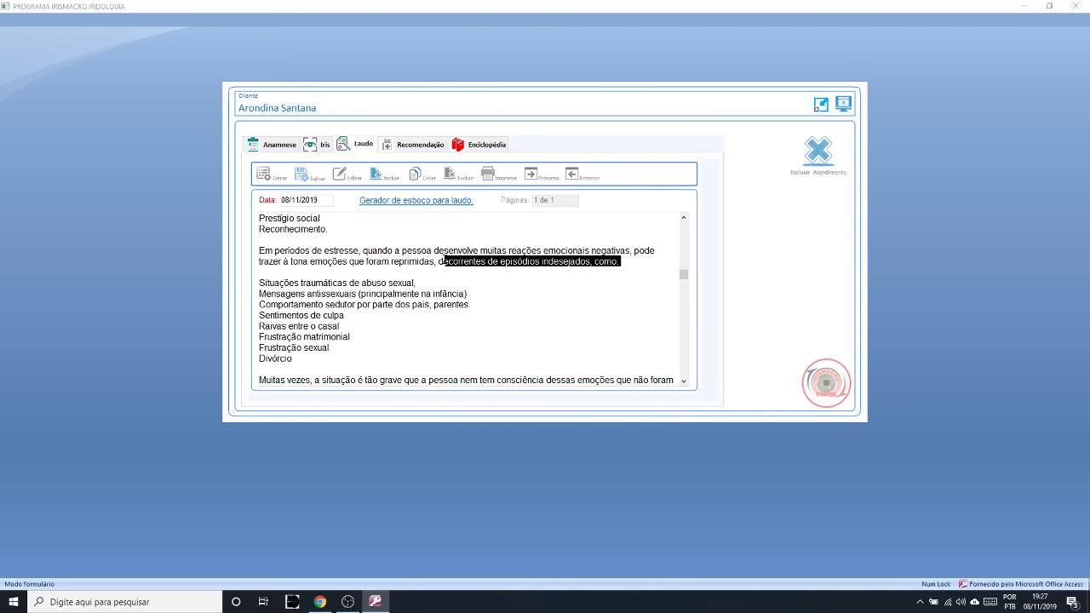
{"action": "left_click", "coordinate": [412, 347]}
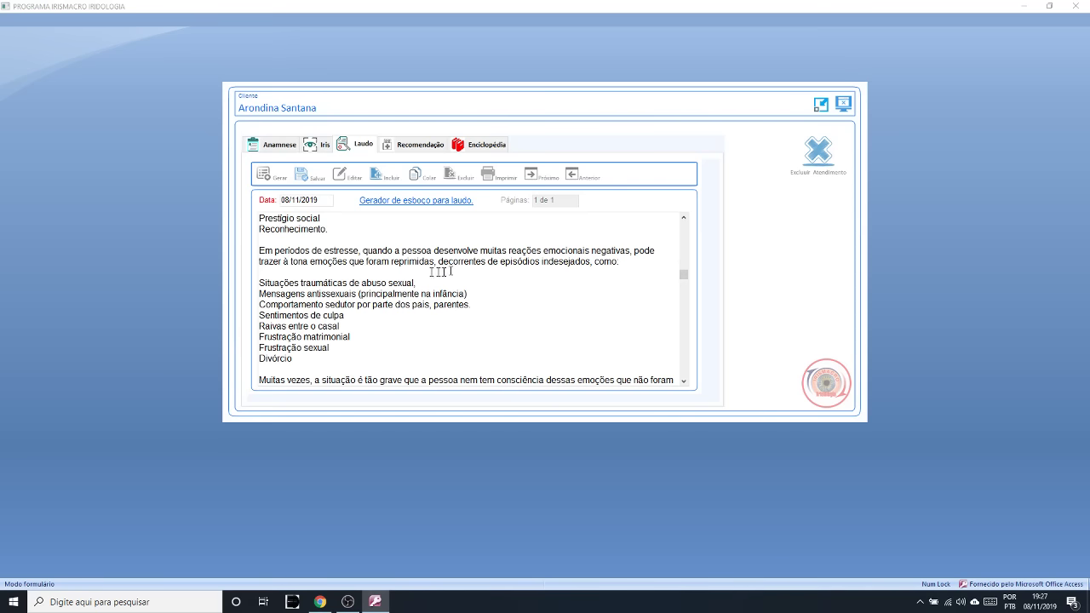
{"action": "left_click_drag", "start_coordinate": [264, 283], "coordinate": [322, 358]}
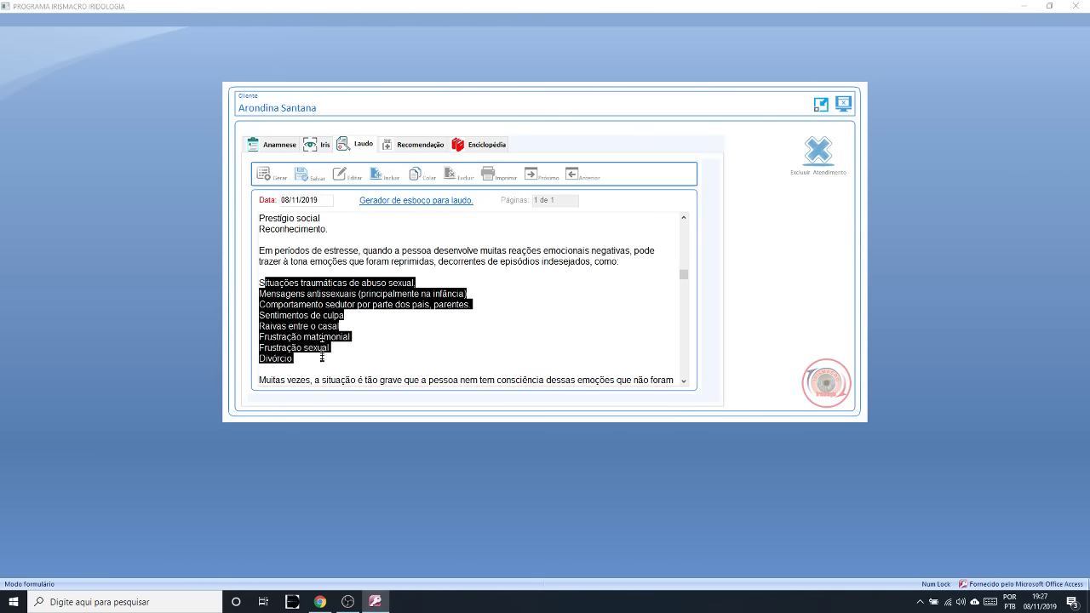
{"action": "left_click", "coordinate": [320, 146]}
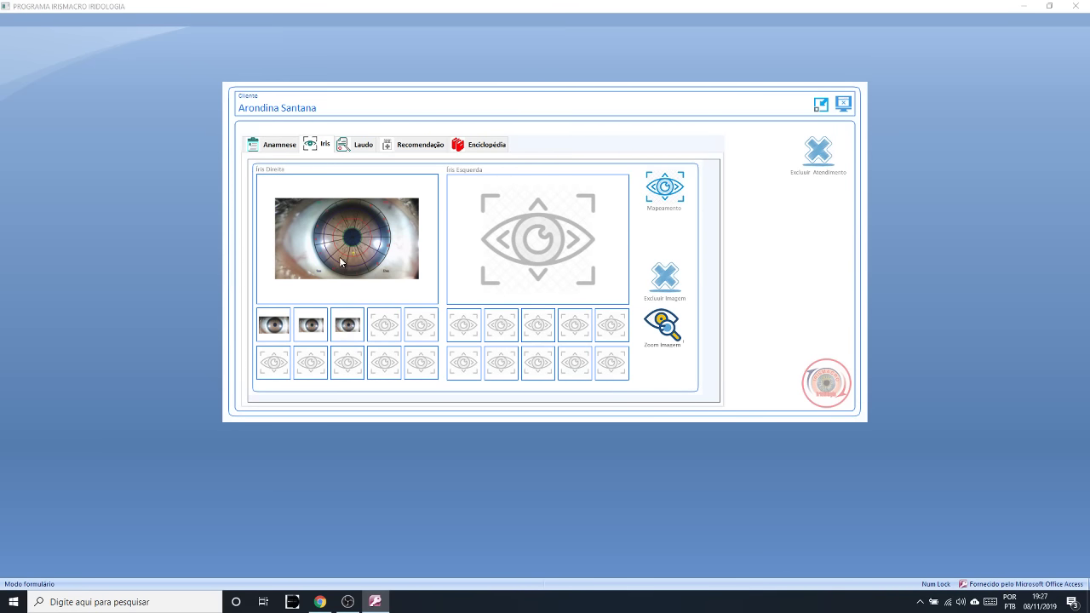
{"action": "left_click", "coordinate": [662, 328]}
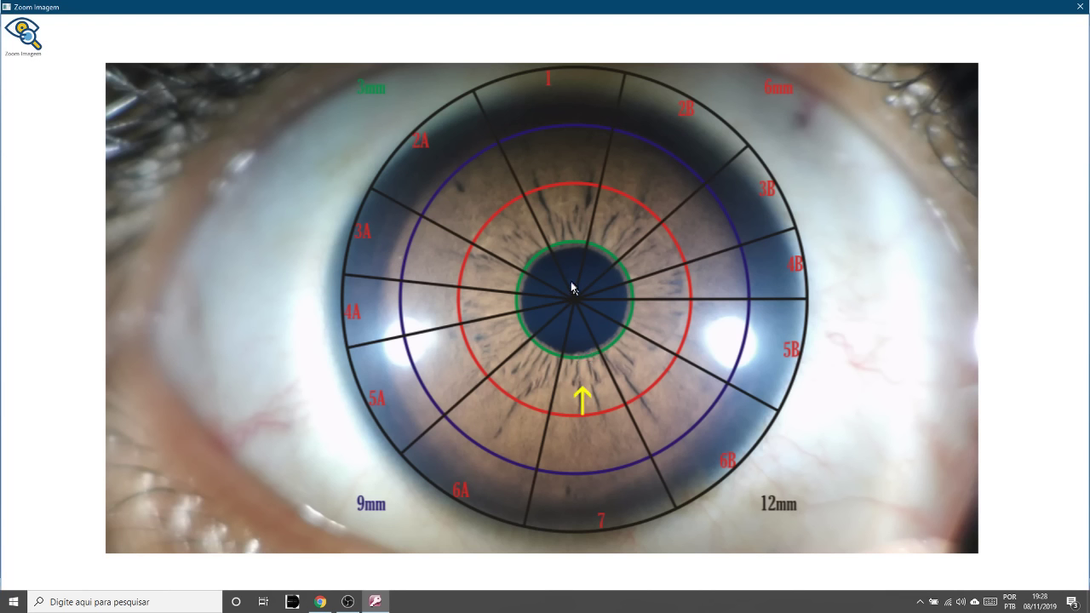
{"action": "left_click", "coordinate": [1076, 7]}
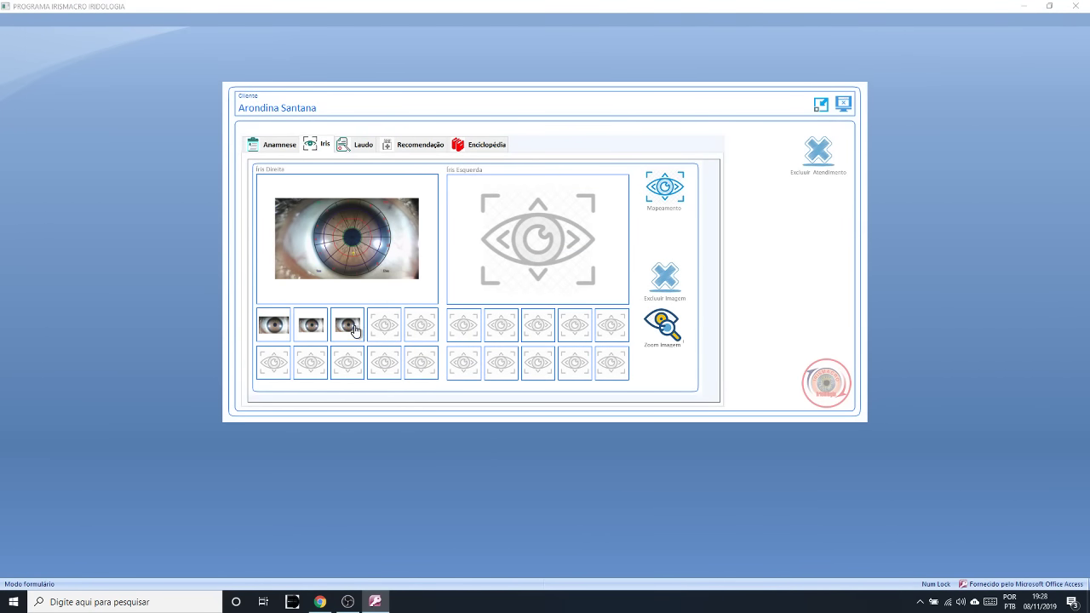
- Scroll the Laudo to the repressed negative emotions list and highlight entries such as Ciúme
{"action": "left_click", "coordinate": [361, 144]}
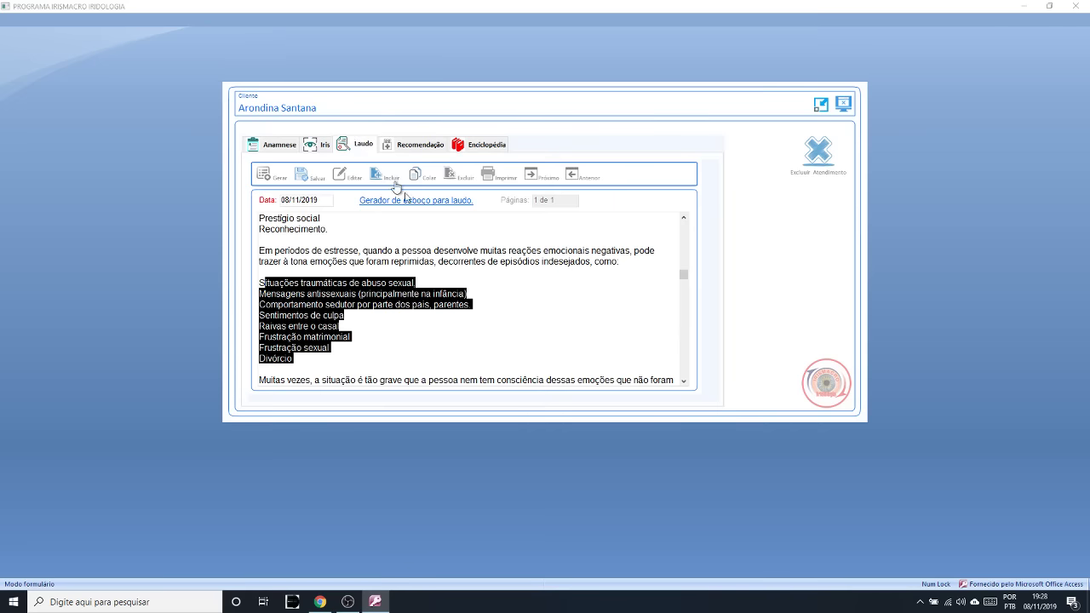
{"action": "left_click", "coordinate": [388, 358]}
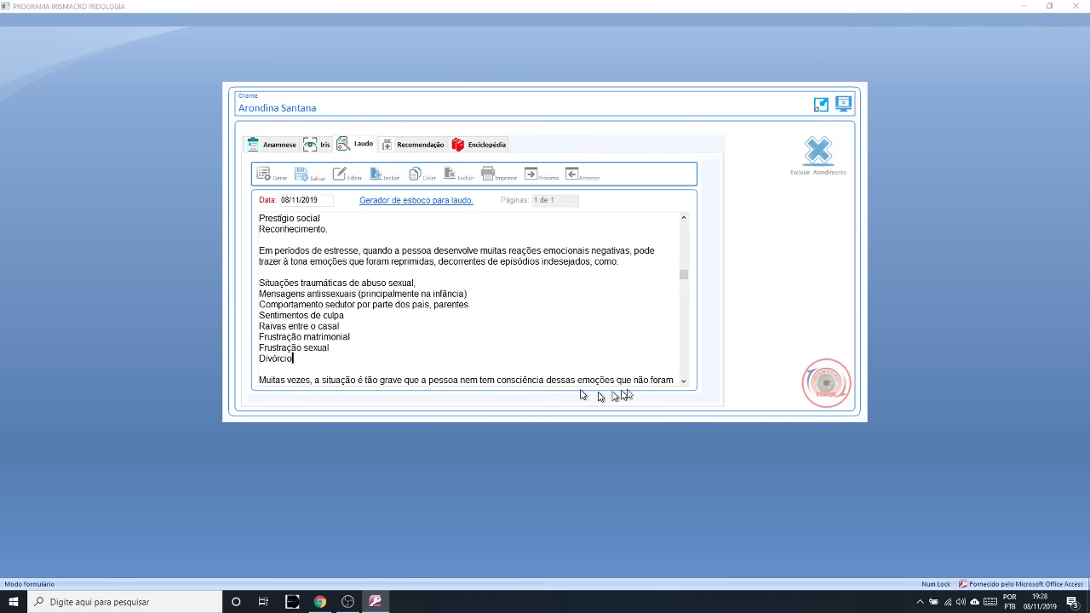
{"action": "left_click", "coordinate": [684, 382]}
{"action": "left_click_drag", "start_coordinate": [684, 382], "coordinate": [684, 383]}
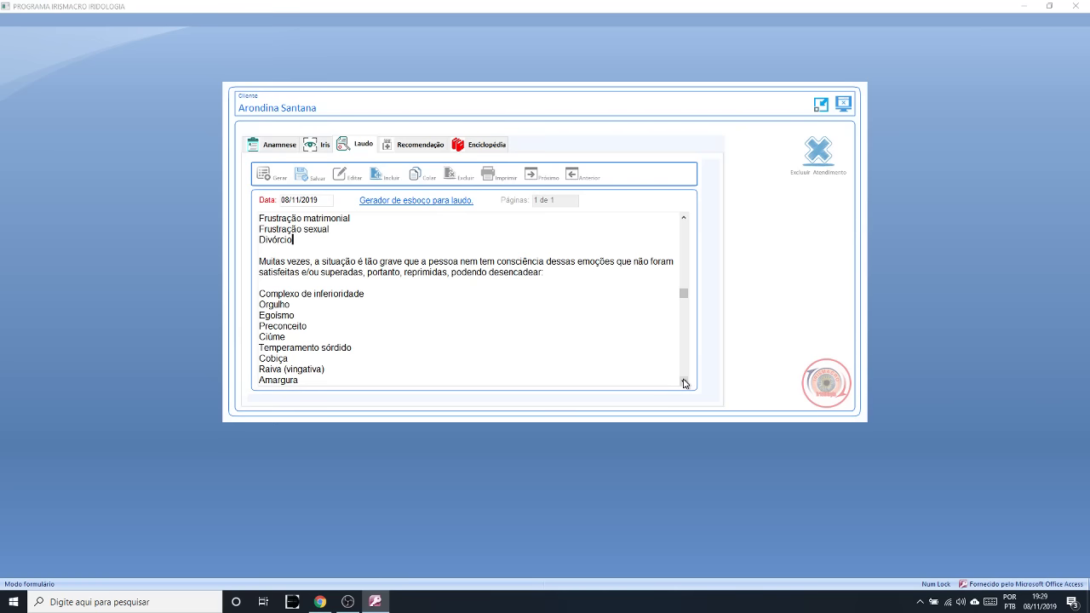
{"action": "left_click", "coordinate": [684, 382]}
{"action": "left_click", "coordinate": [684, 383]}
{"action": "left_click", "coordinate": [684, 382]}
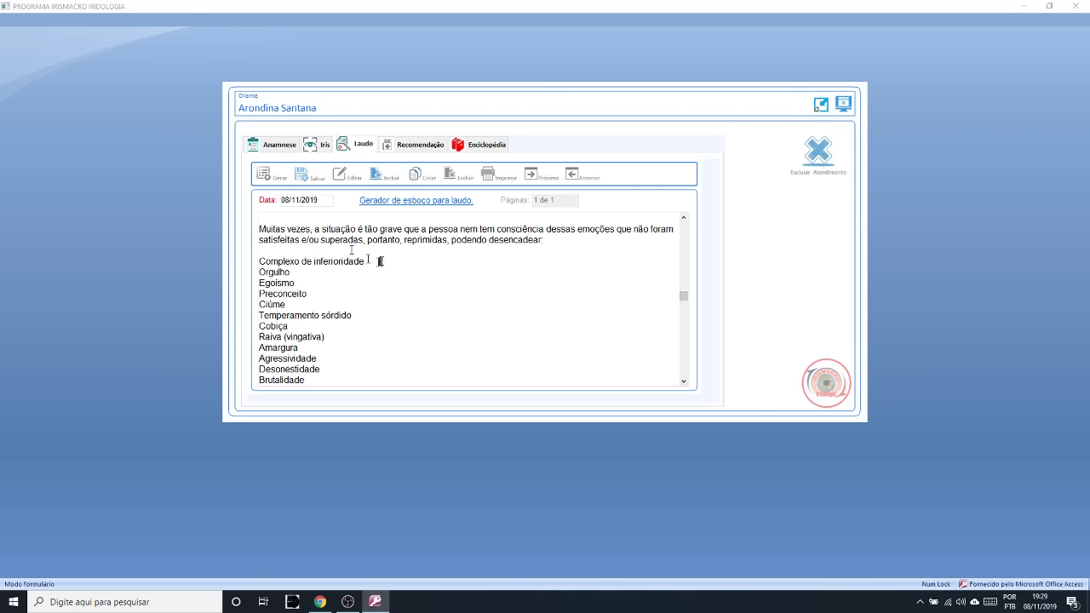
{"action": "left_click_drag", "start_coordinate": [379, 261], "coordinate": [269, 249]}
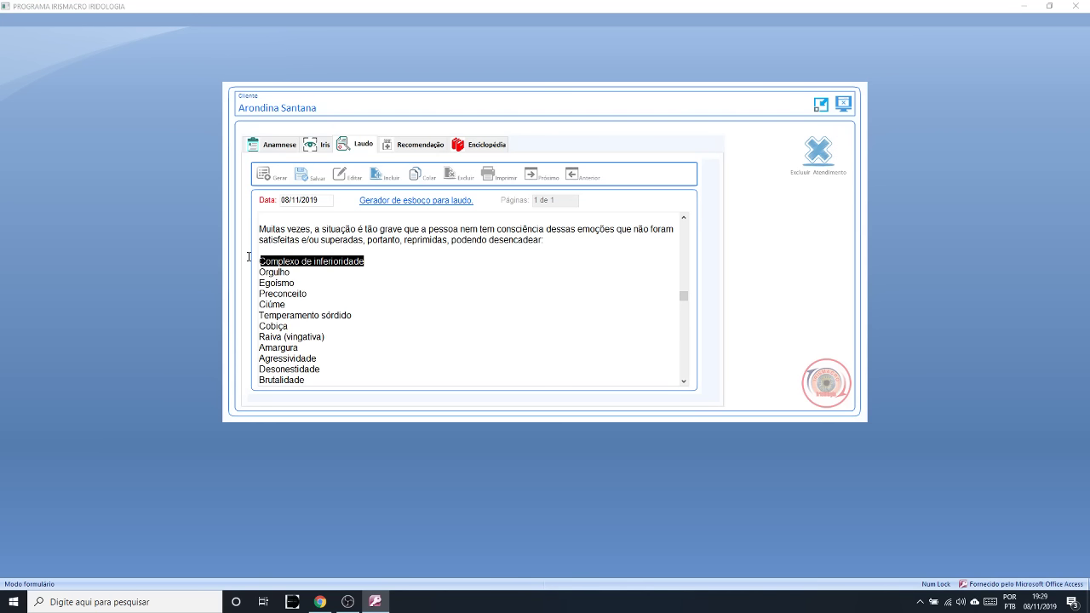
{"action": "left_click_drag", "start_coordinate": [300, 304], "coordinate": [249, 304]}
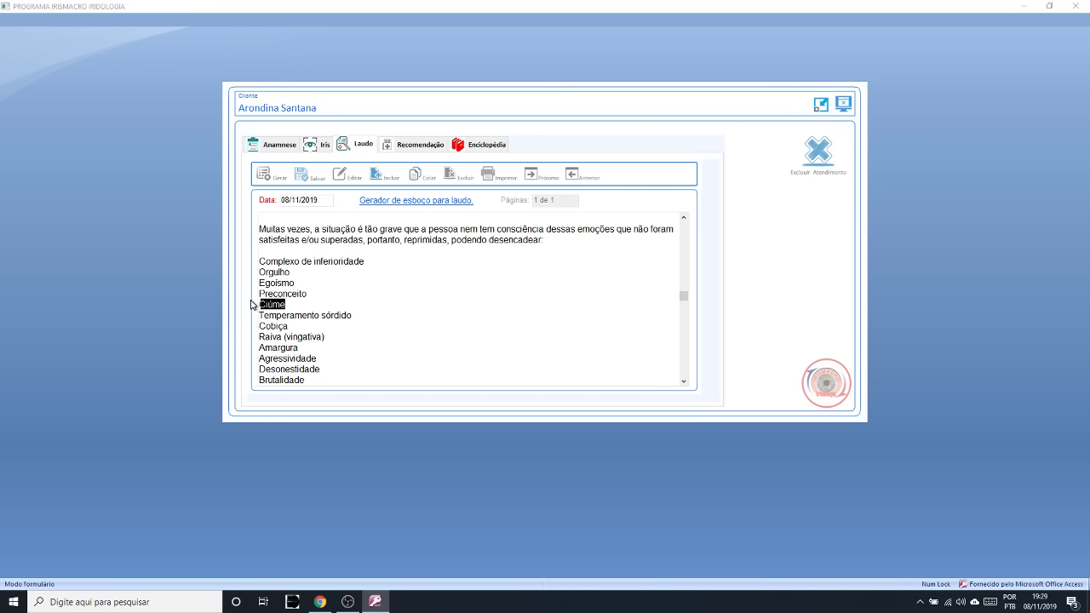
{"action": "double_click", "coordinate": [324, 339]}
{"action": "left_click_drag", "start_coordinate": [324, 338], "coordinate": [271, 340]}
{"action": "left_click", "coordinate": [270, 342]}
{"action": "left_click_drag", "start_coordinate": [271, 262], "coordinate": [362, 358]}
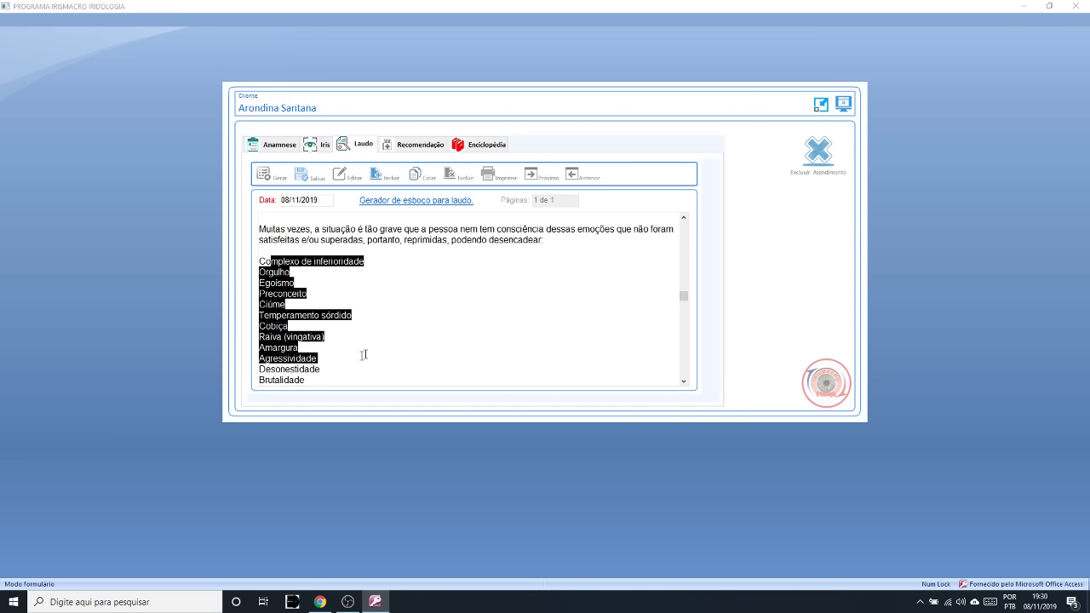
{"action": "left_click", "coordinate": [684, 217]}
{"action": "left_click", "coordinate": [685, 218]}
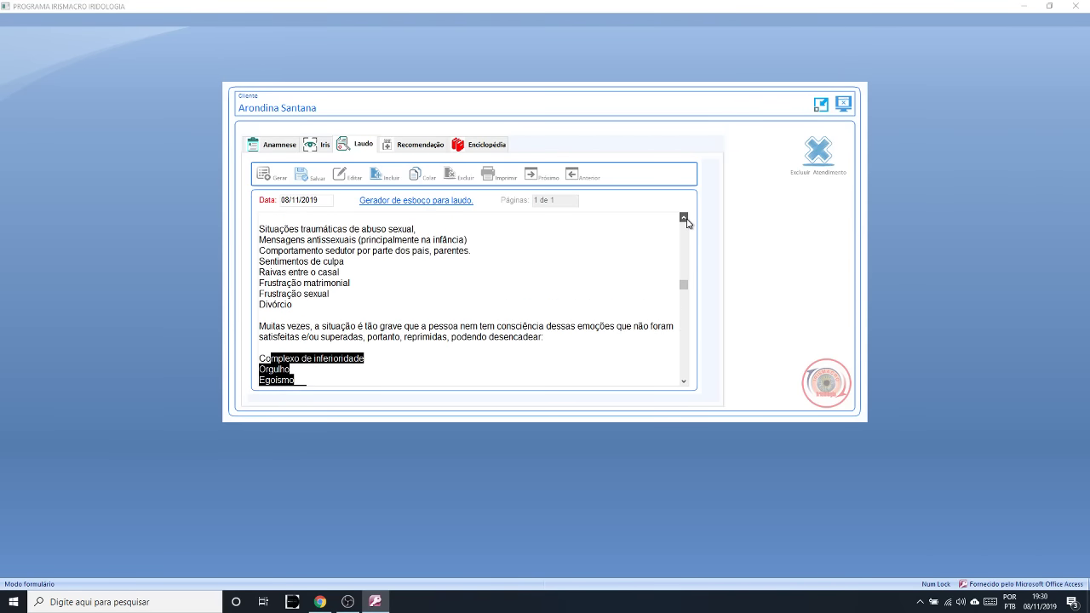
{"action": "left_click", "coordinate": [685, 219]}
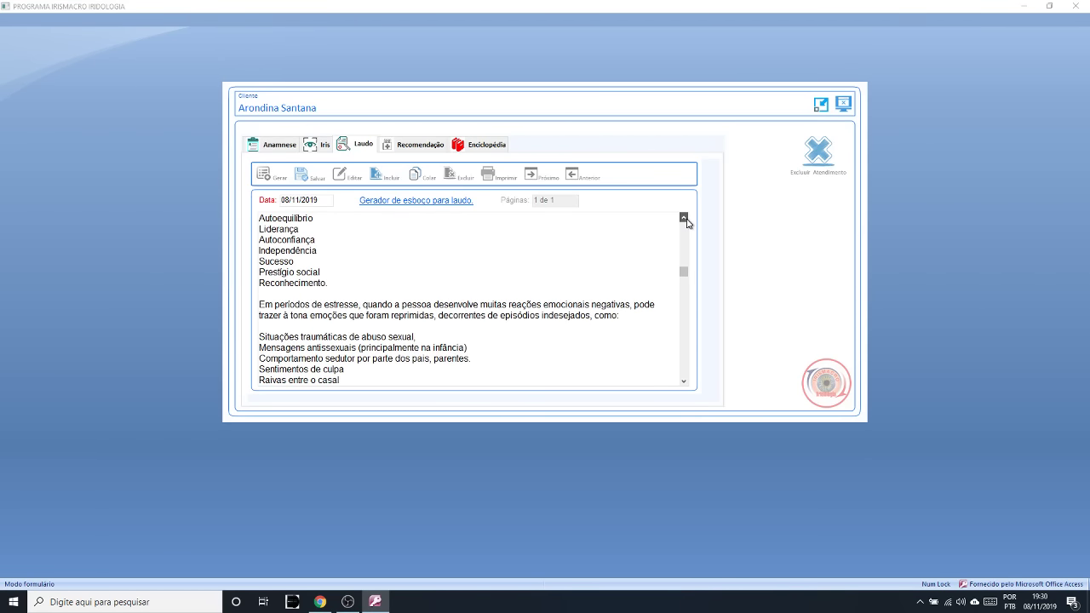
{"action": "double_click", "coordinate": [684, 218]}
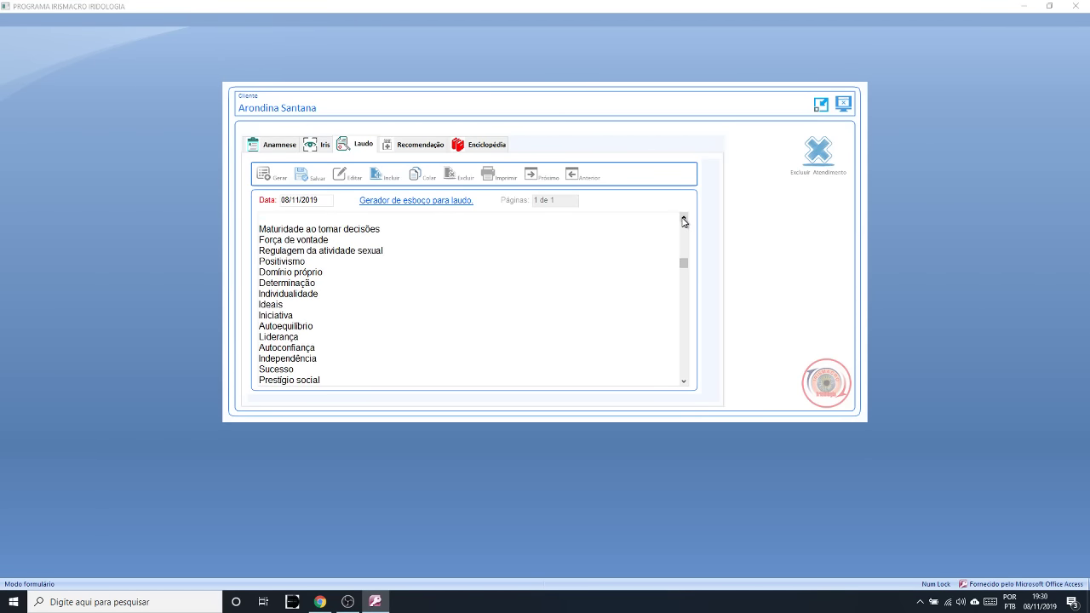
{"action": "left_click_drag", "start_coordinate": [260, 228], "coordinate": [363, 368]}
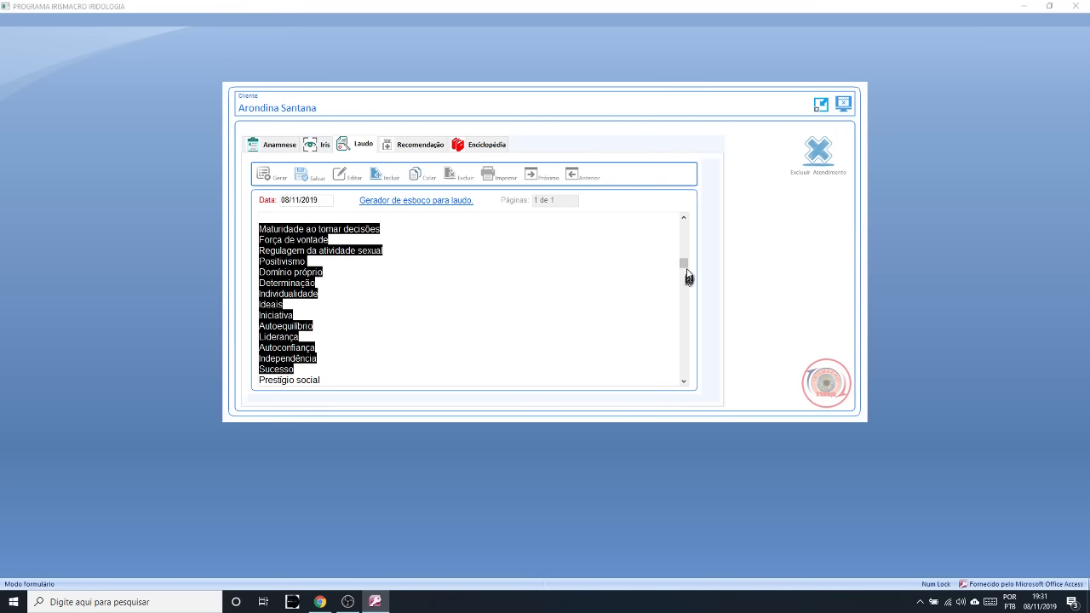
{"action": "left_click_drag", "start_coordinate": [685, 269], "coordinate": [686, 289]}
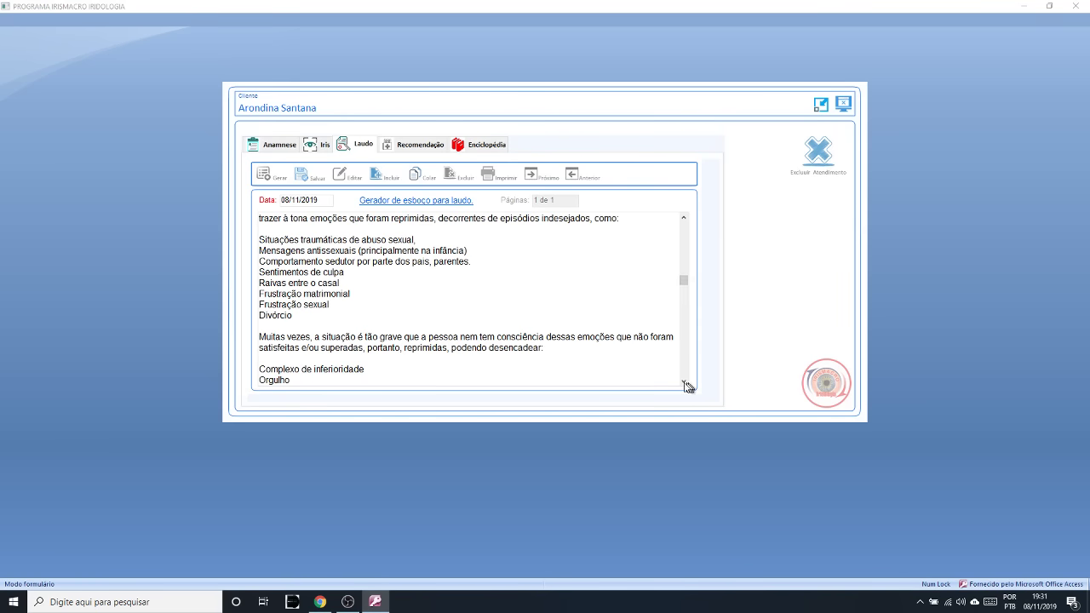
{"action": "left_click_drag", "start_coordinate": [688, 387], "coordinate": [685, 383]}
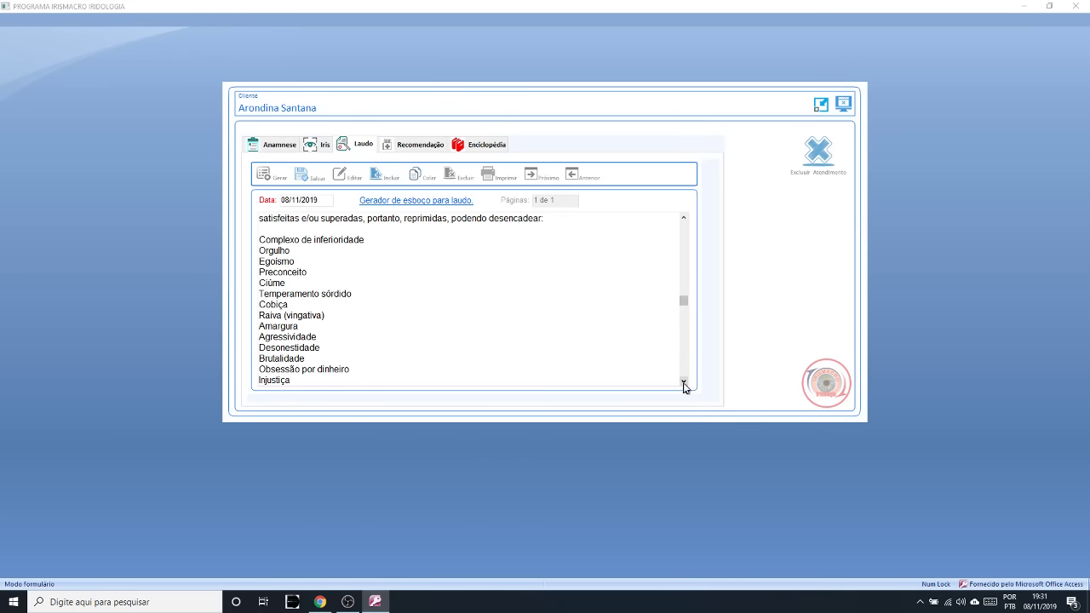
{"action": "left_click_drag", "start_coordinate": [686, 384], "coordinate": [685, 387]}
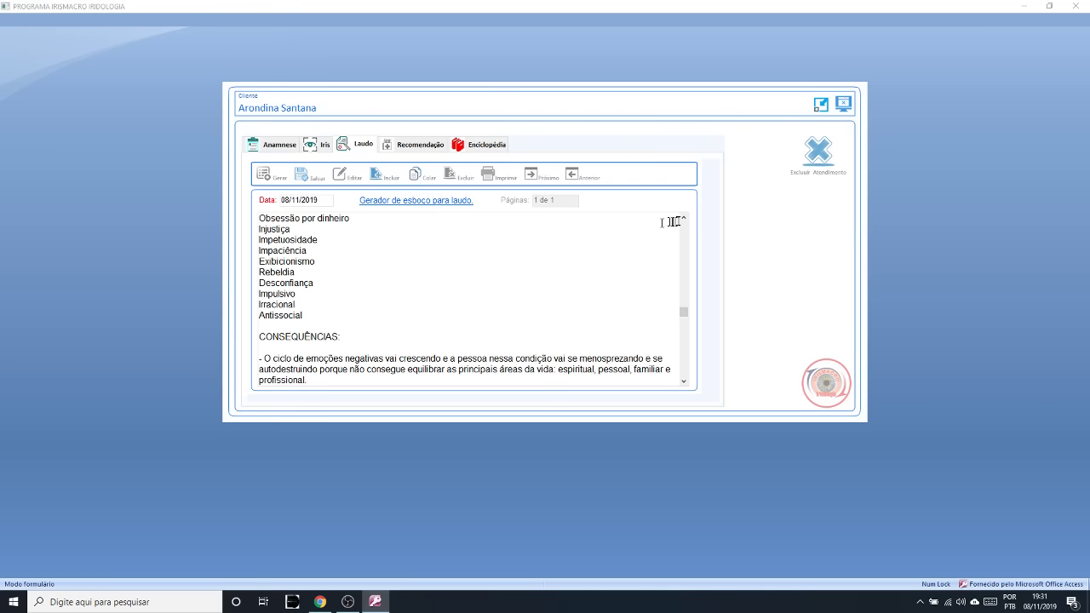
{"action": "left_click_drag", "start_coordinate": [683, 221], "coordinate": [683, 221]}
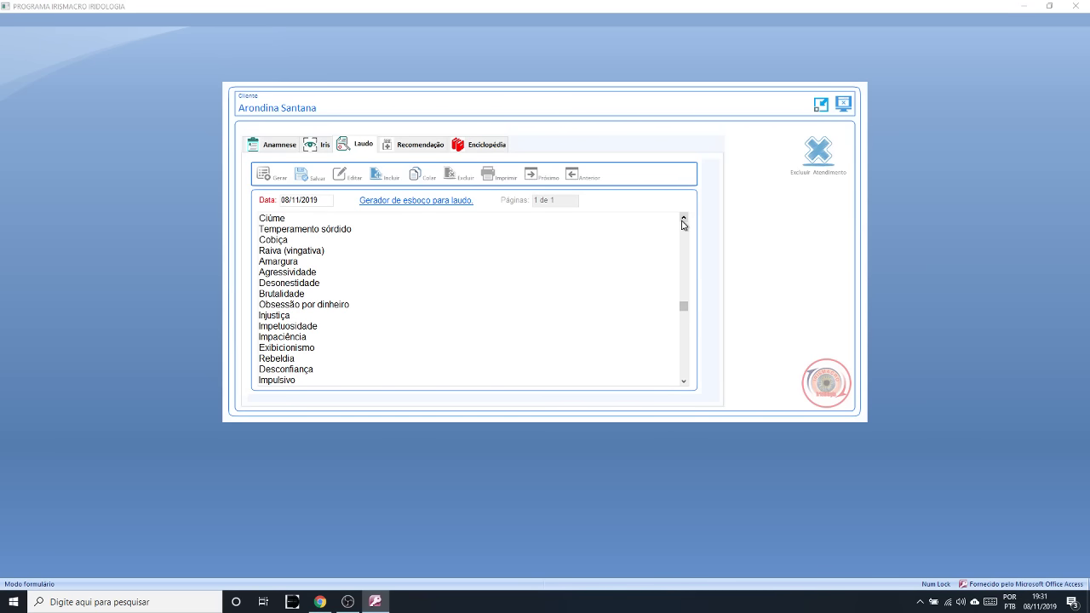
{"action": "left_click", "coordinate": [686, 384]}
{"action": "left_click_drag", "start_coordinate": [686, 386], "coordinate": [688, 388]}
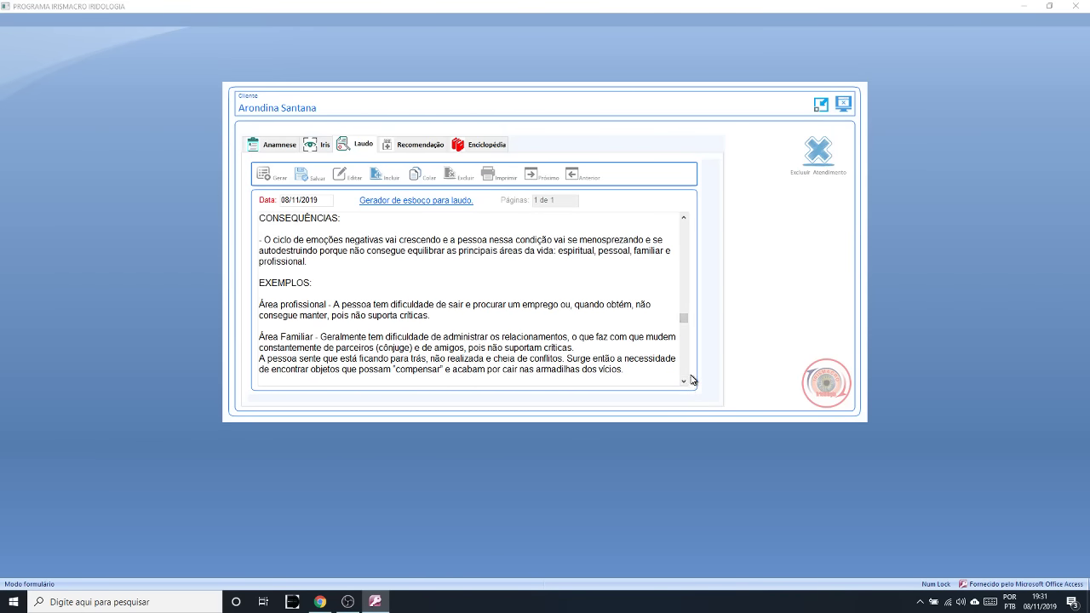
{"action": "left_click_drag", "start_coordinate": [298, 240], "coordinate": [596, 245]}
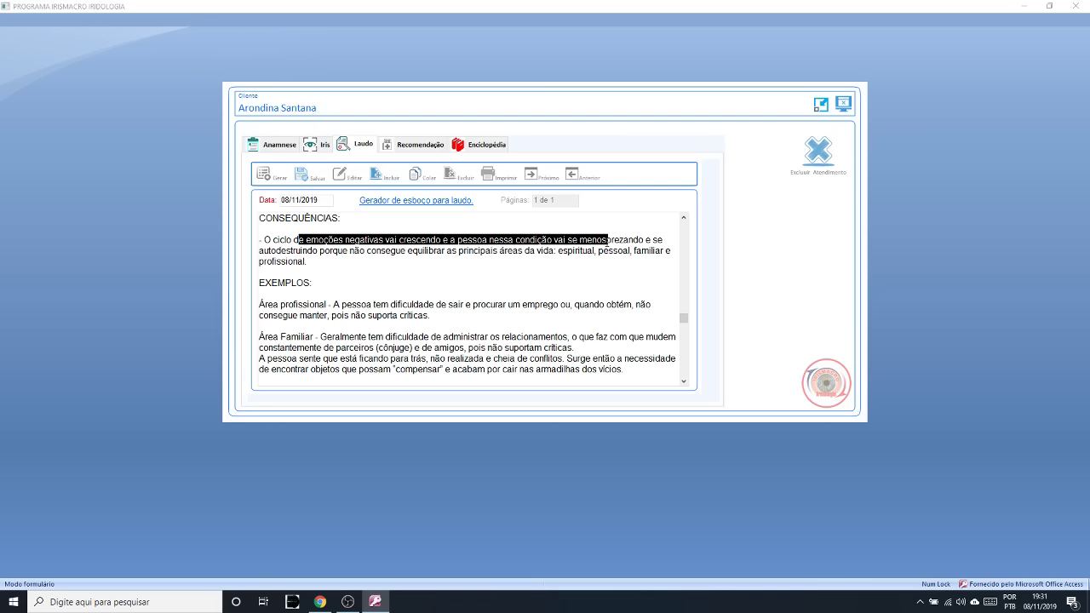
{"action": "left_click_drag", "start_coordinate": [607, 241], "coordinate": [320, 254]}
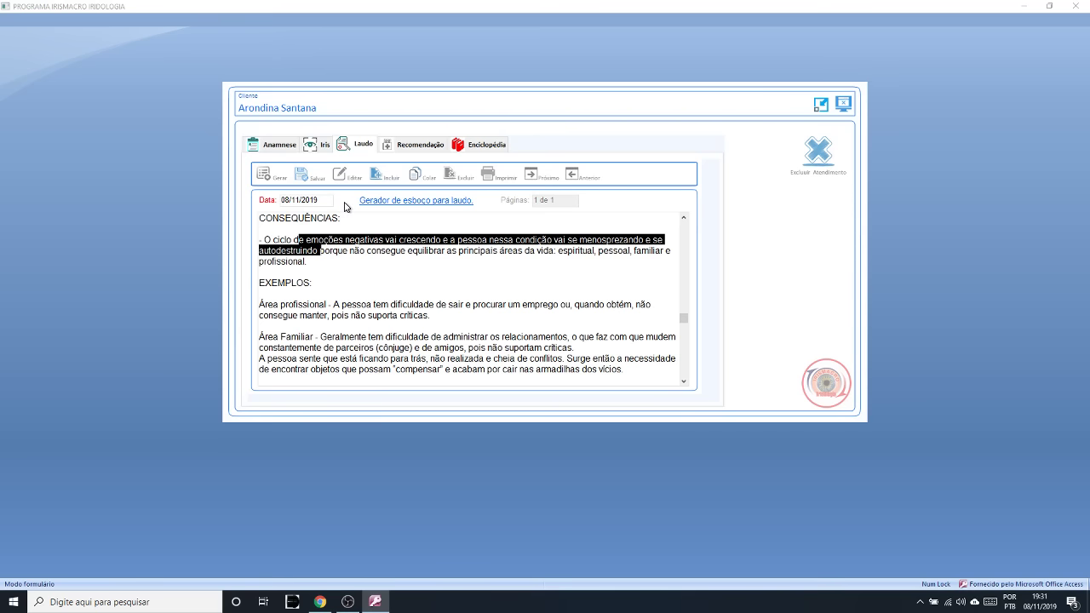
{"action": "left_click", "coordinate": [465, 267]}
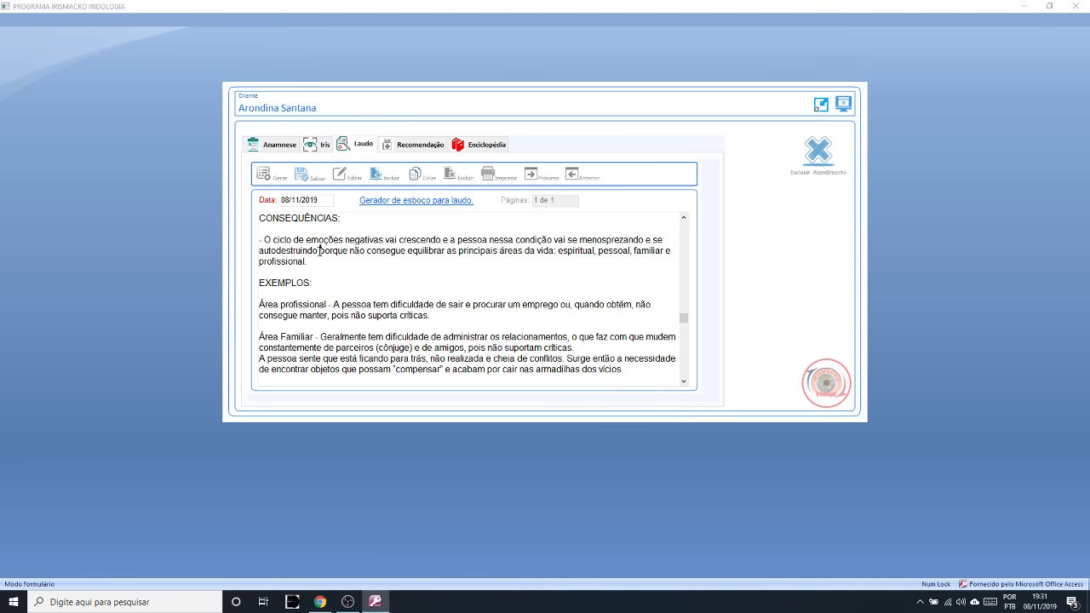
{"action": "mouse_move", "coordinate": [320, 249]}
{"action": "left_mouse_down"}
{"action": "mouse_move", "coordinate": [646, 251]}
{"action": "mouse_move", "coordinate": [349, 252]}
{"action": "mouse_move", "coordinate": [317, 262]}
{"action": "left_mouse_up"}
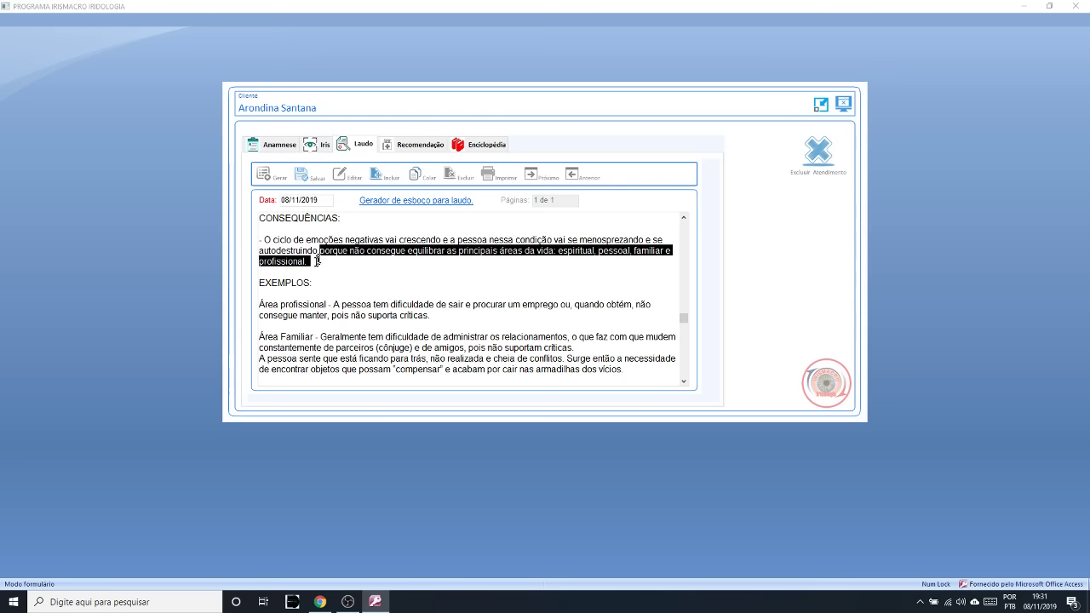
{"action": "left_click", "coordinate": [605, 255]}
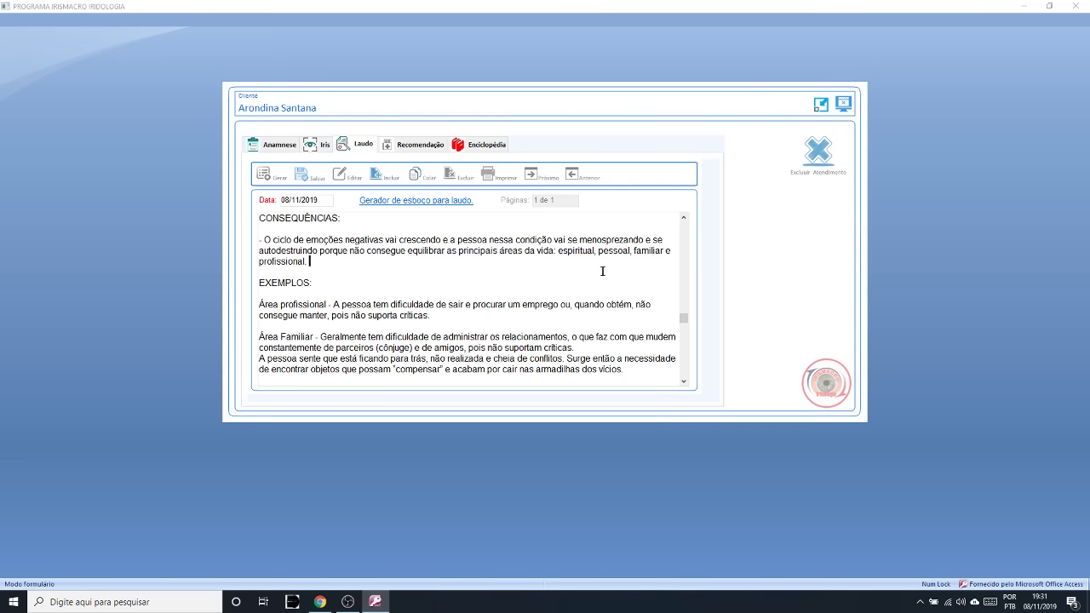
{"action": "left_click_drag", "start_coordinate": [341, 273], "coordinate": [267, 261]}
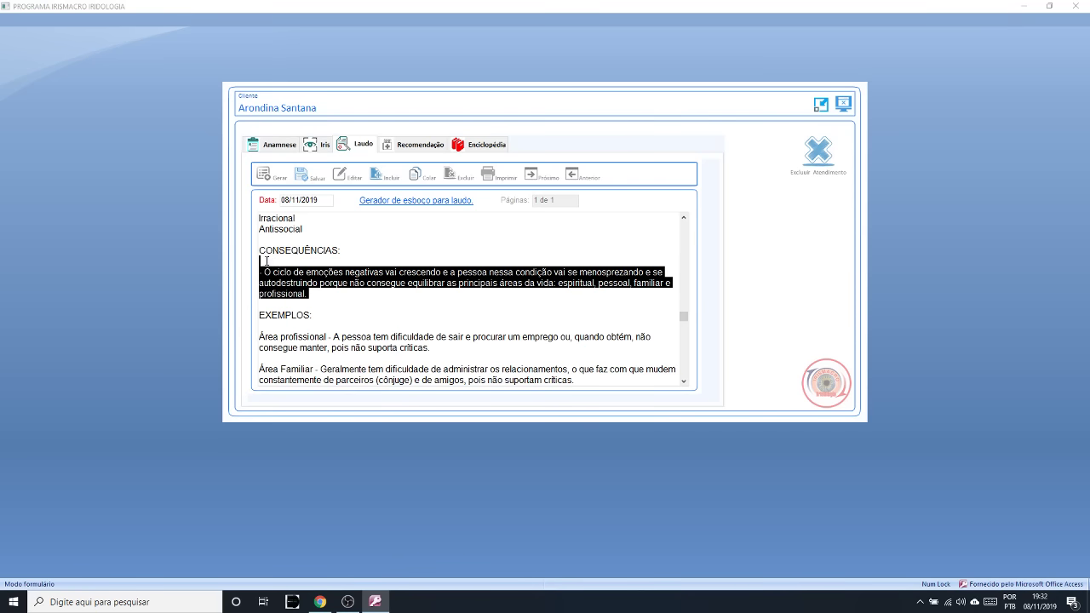
{"action": "left_click", "coordinate": [322, 298]}
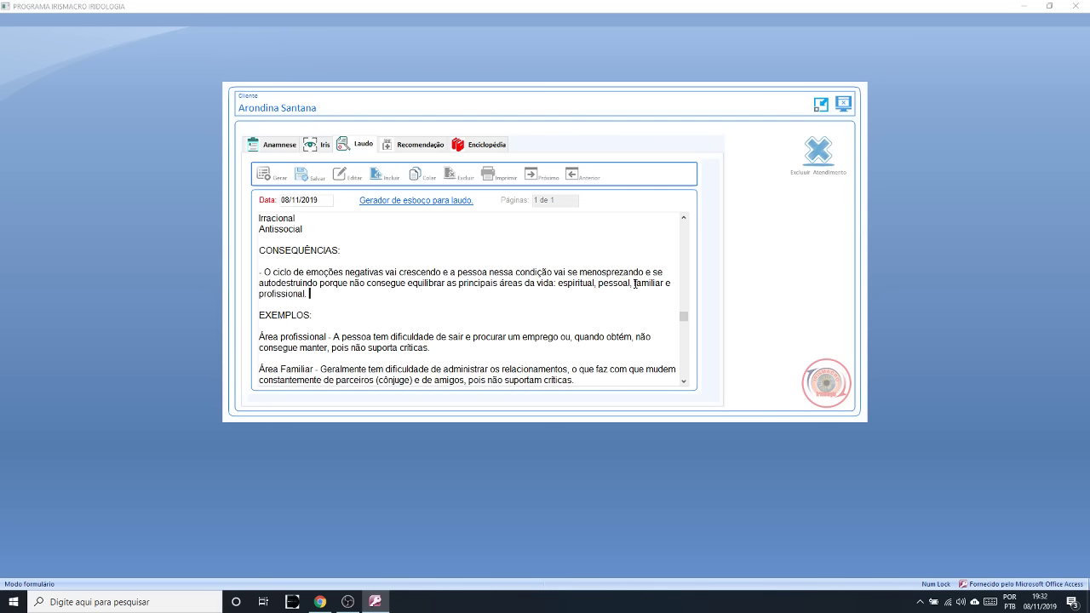
{"action": "left_click_drag", "start_coordinate": [634, 284], "coordinate": [665, 287]}
{"action": "left_click", "coordinate": [684, 218]}
{"action": "scroll", "coordinate": [684, 218], "scroll_direction": "up", "scroll_amount": 7}
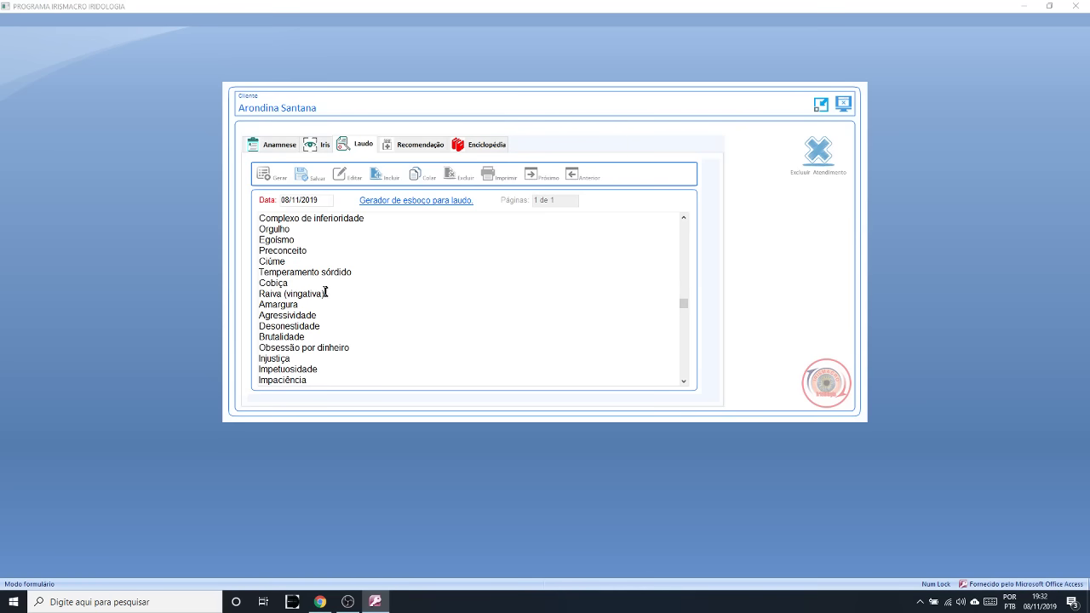
{"action": "left_click_drag", "start_coordinate": [327, 292], "coordinate": [260, 264]}
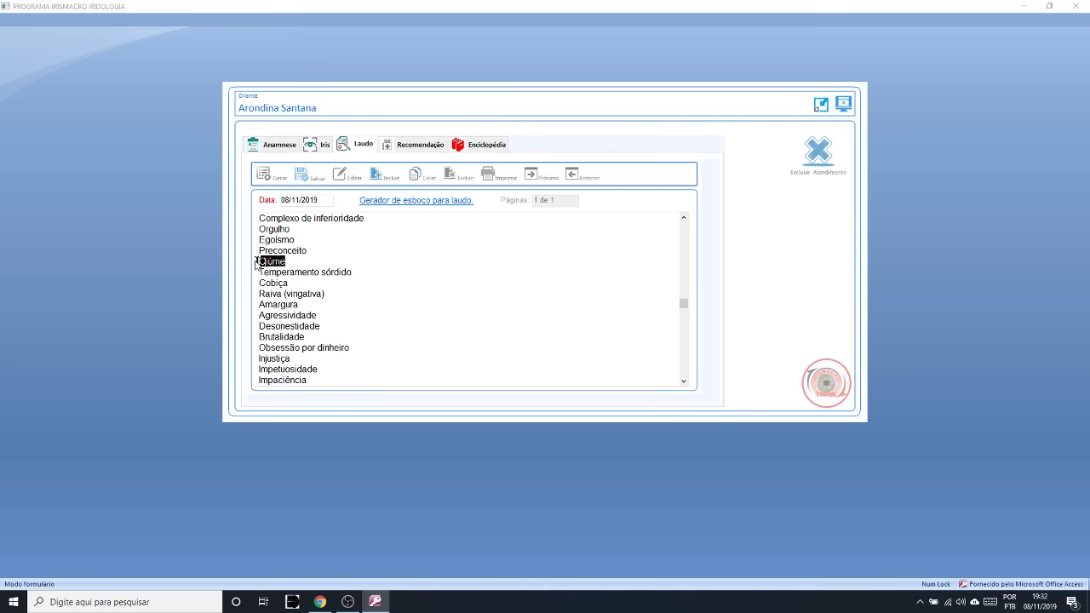
{"action": "left_click", "coordinate": [684, 382]}
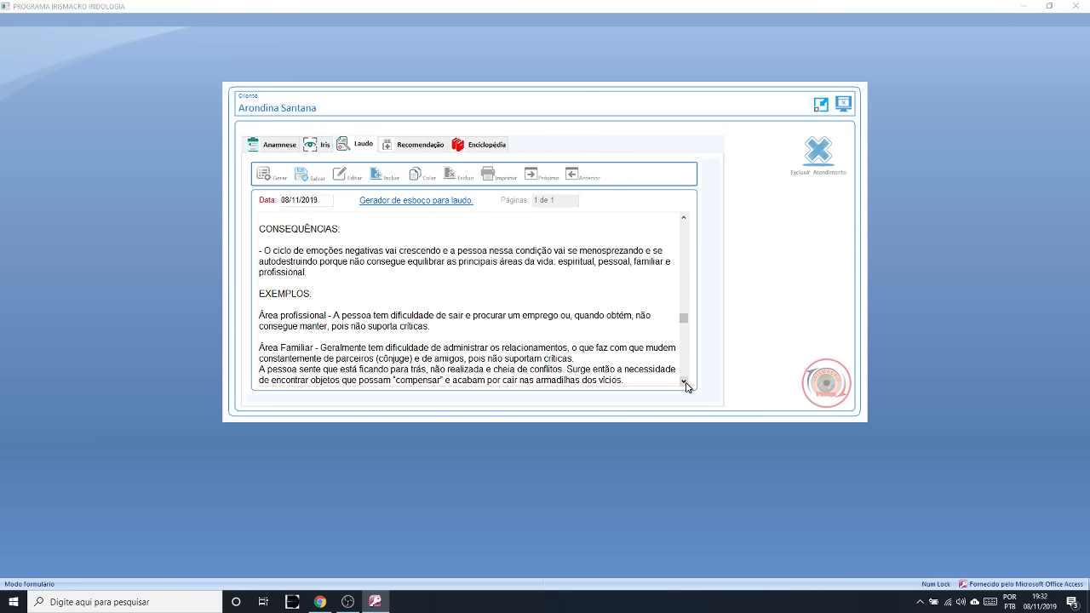
{"action": "left_click", "coordinate": [685, 383]}
{"action": "left_click", "coordinate": [685, 383]}
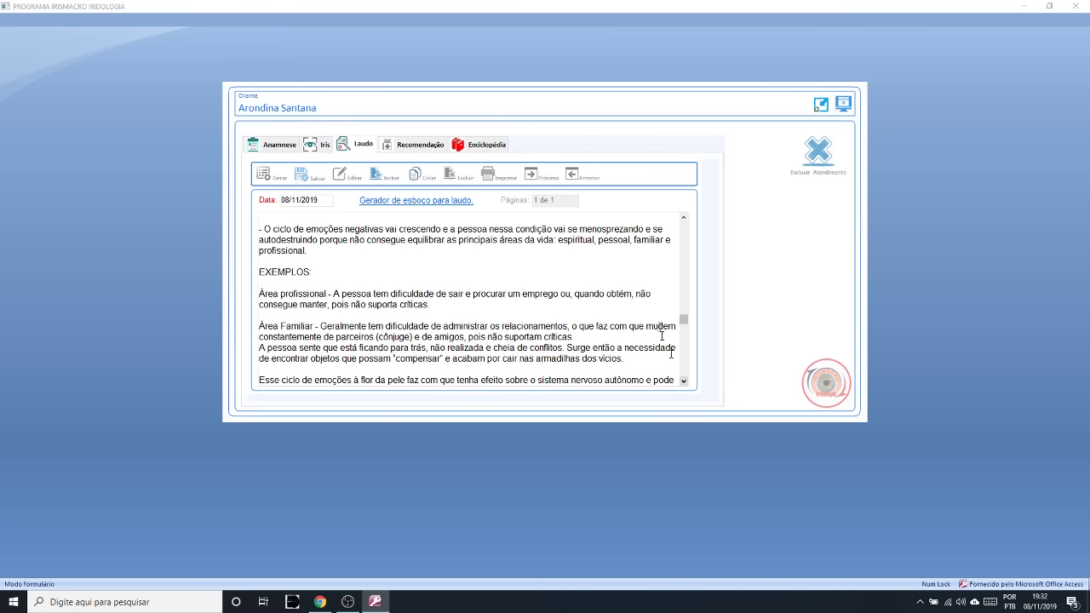
{"action": "left_click_drag", "start_coordinate": [632, 240], "coordinate": [660, 239]}
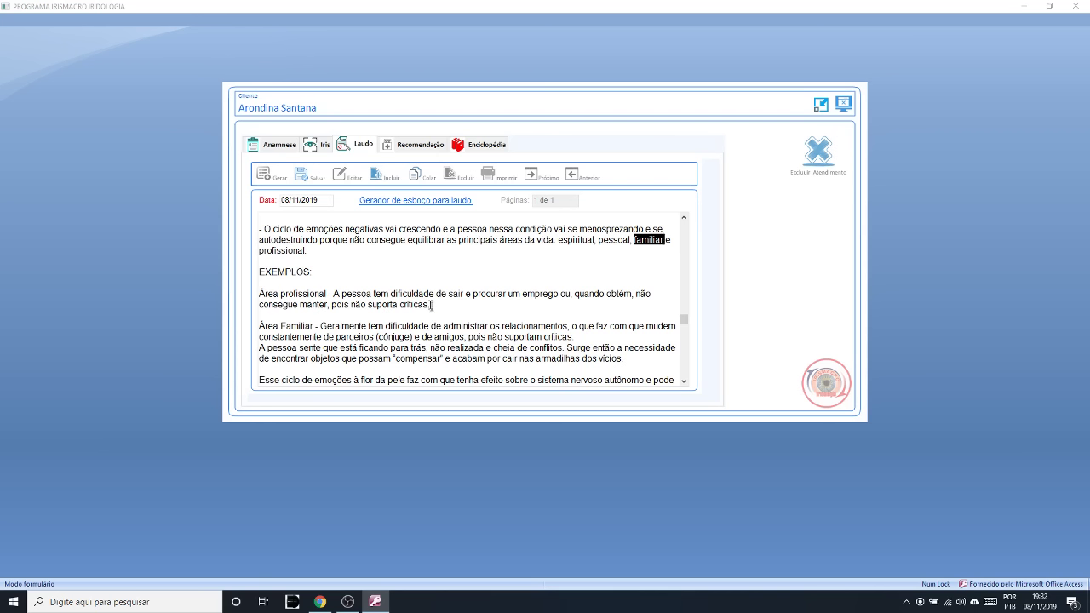
{"action": "left_click_drag", "start_coordinate": [432, 305], "coordinate": [258, 262]}
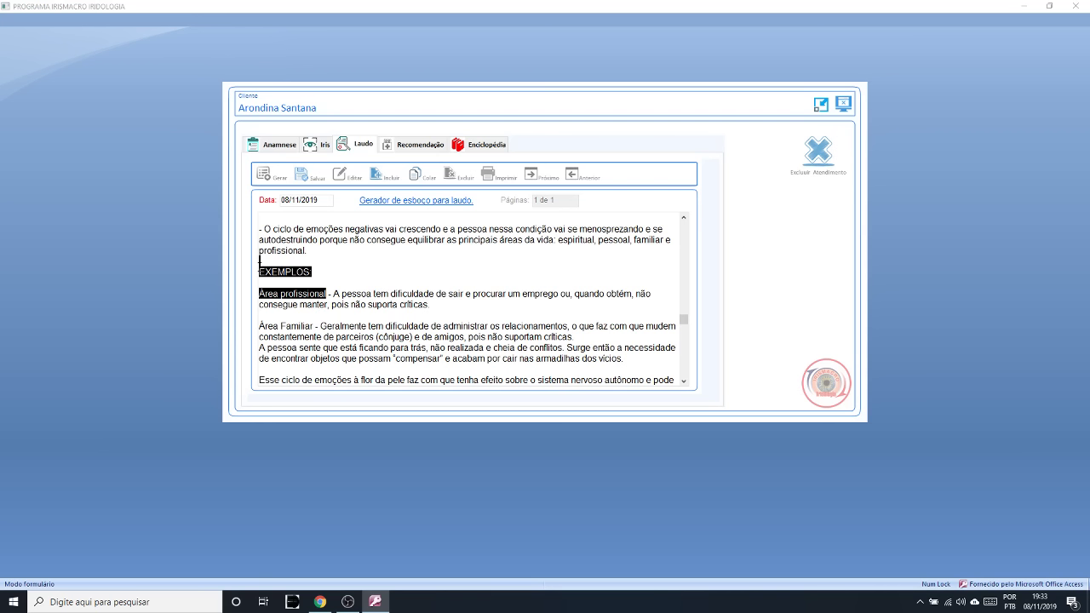
{"action": "left_click_drag", "start_coordinate": [441, 304], "coordinate": [363, 305]}
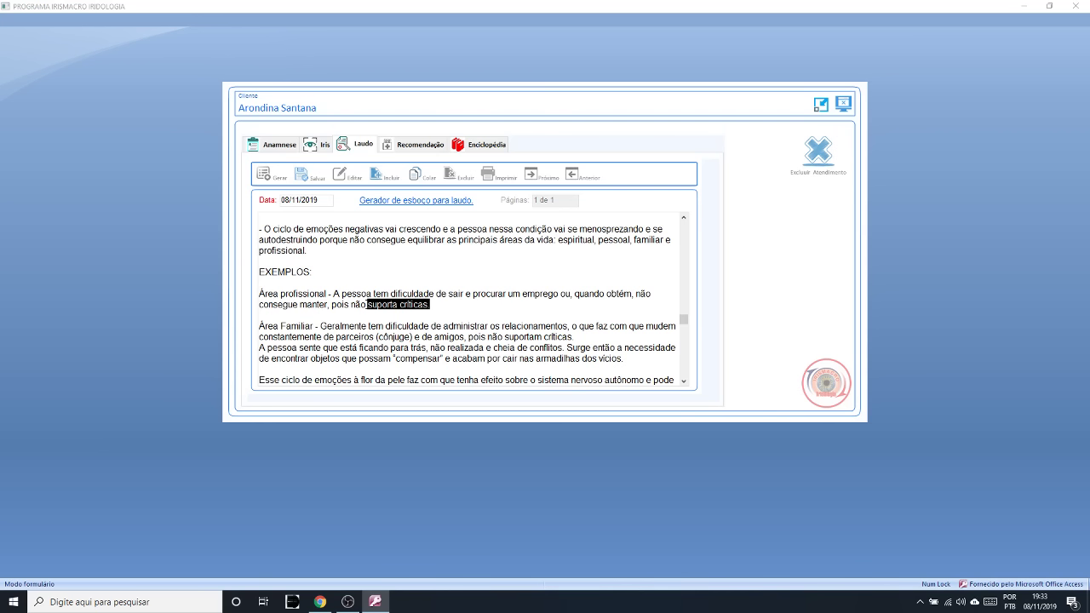
{"action": "left_click_drag", "start_coordinate": [332, 291], "coordinate": [445, 310]}
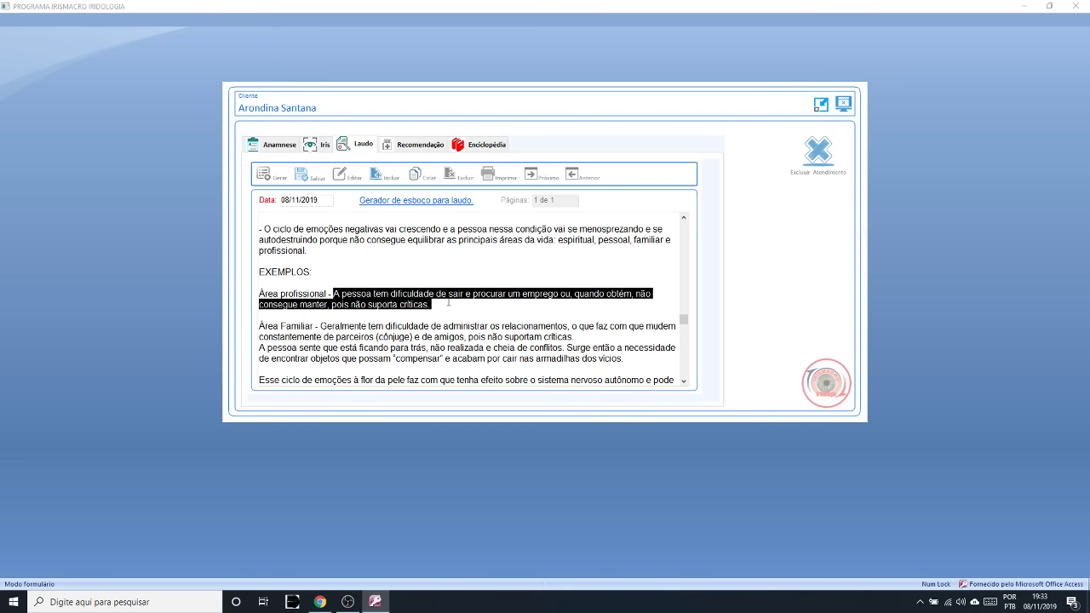
{"action": "left_click_drag", "start_coordinate": [449, 313], "coordinate": [348, 291]}
{"action": "left_click_drag", "start_coordinate": [312, 271], "coordinate": [256, 242]}
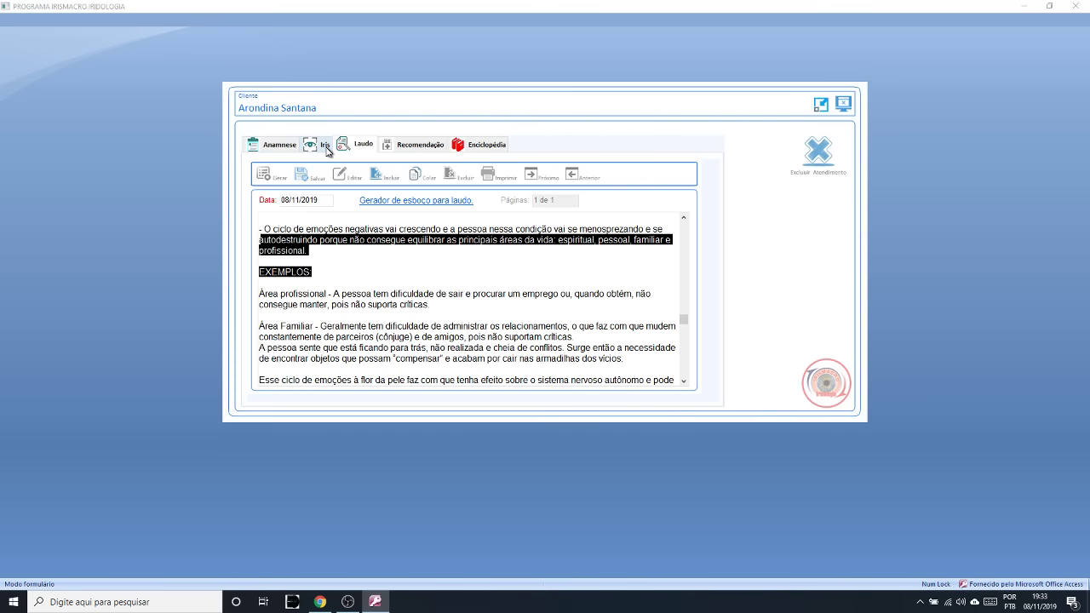
{"action": "left_click", "coordinate": [430, 322]}
{"action": "left_click_drag", "start_coordinate": [578, 327], "coordinate": [469, 330]}
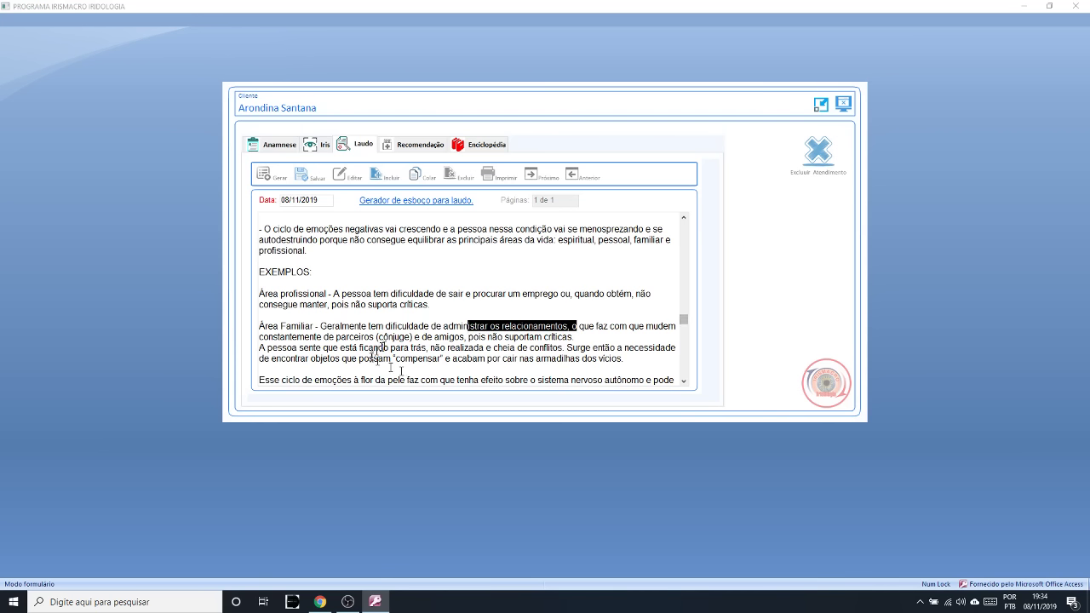
{"action": "left_click_drag", "start_coordinate": [416, 337], "coordinate": [461, 338]}
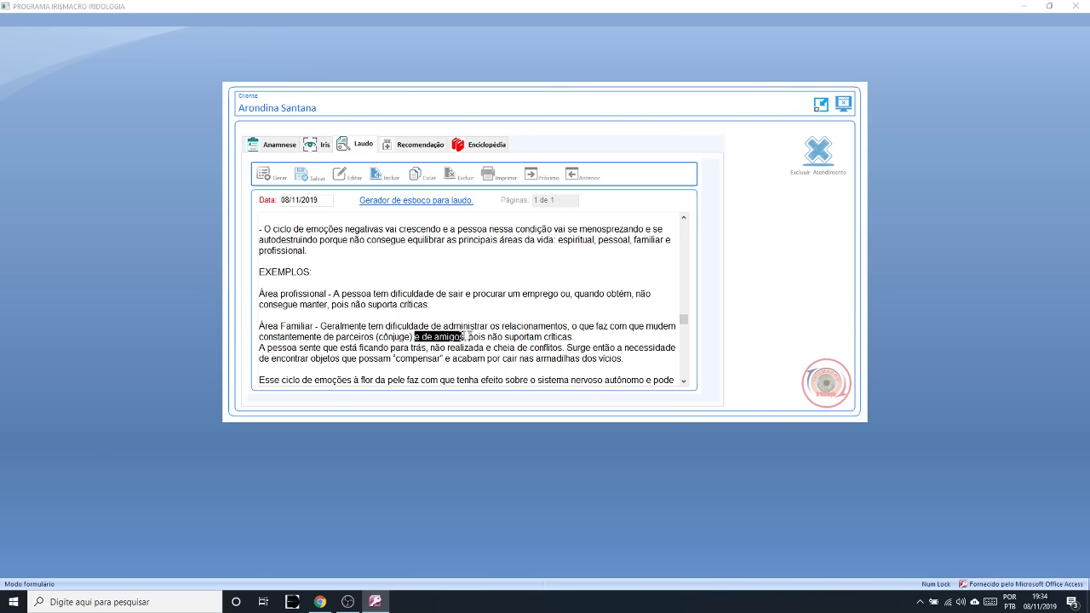
{"action": "left_click_drag", "start_coordinate": [573, 336], "coordinate": [518, 336]}
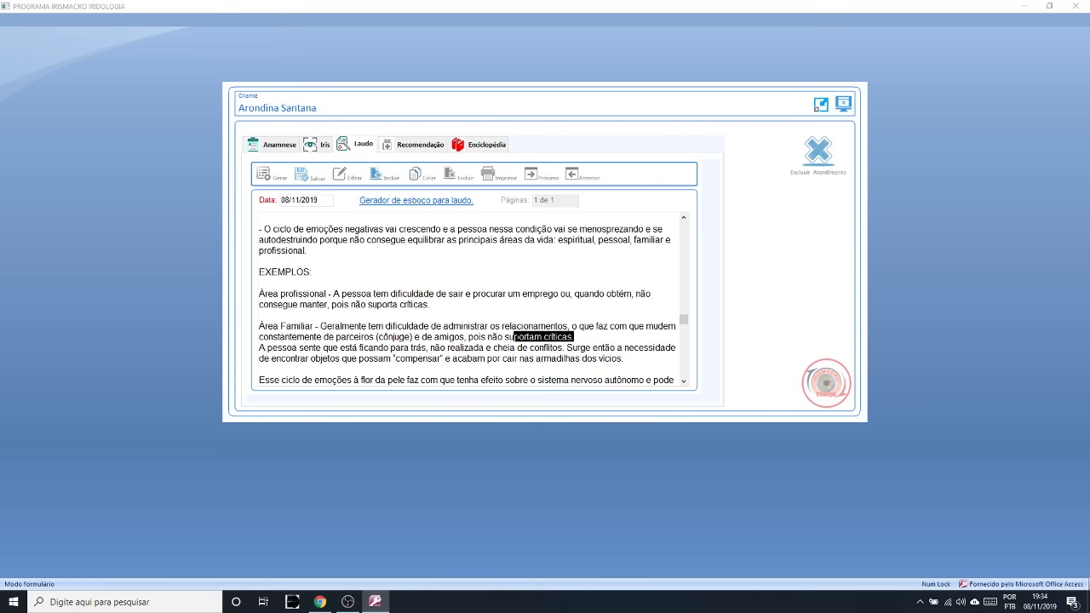
{"action": "left_click", "coordinate": [684, 218]}
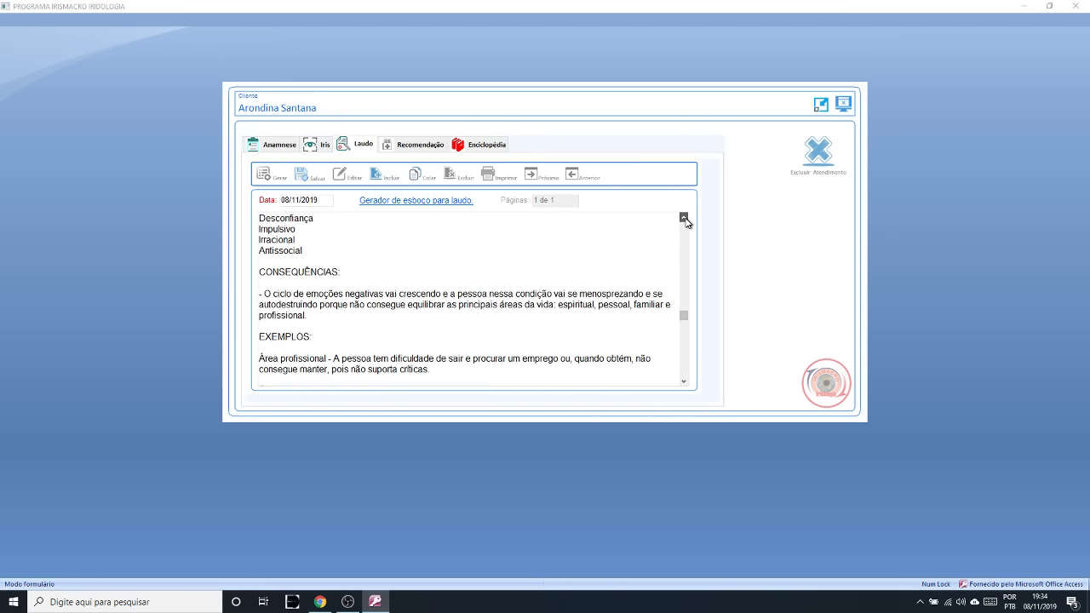
{"action": "left_click", "coordinate": [684, 218]}
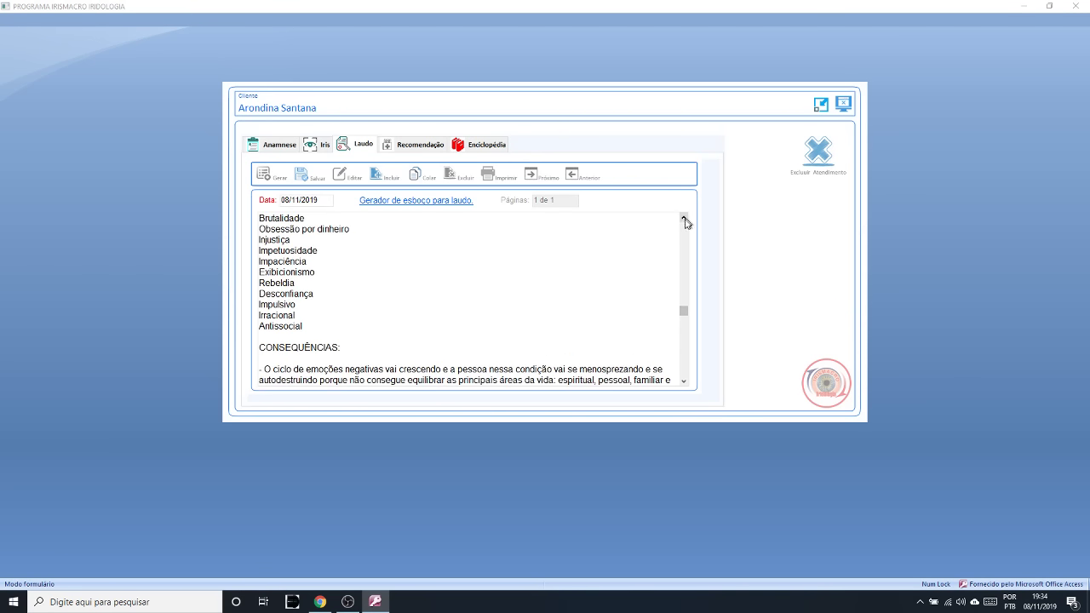
{"action": "left_click", "coordinate": [685, 381]}
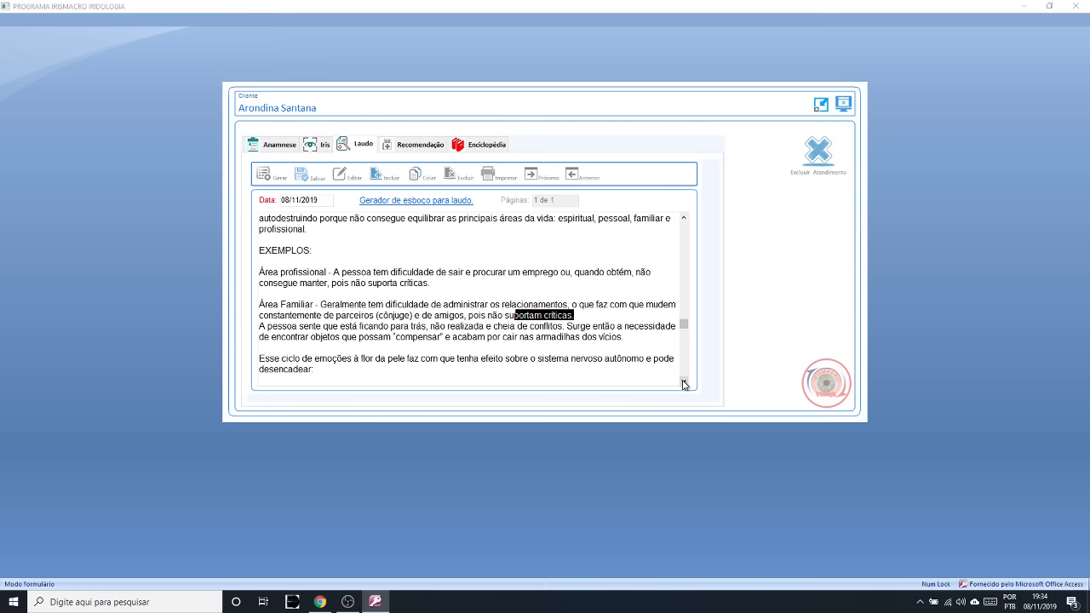
{"action": "left_click_drag", "start_coordinate": [265, 326], "coordinate": [404, 319]}
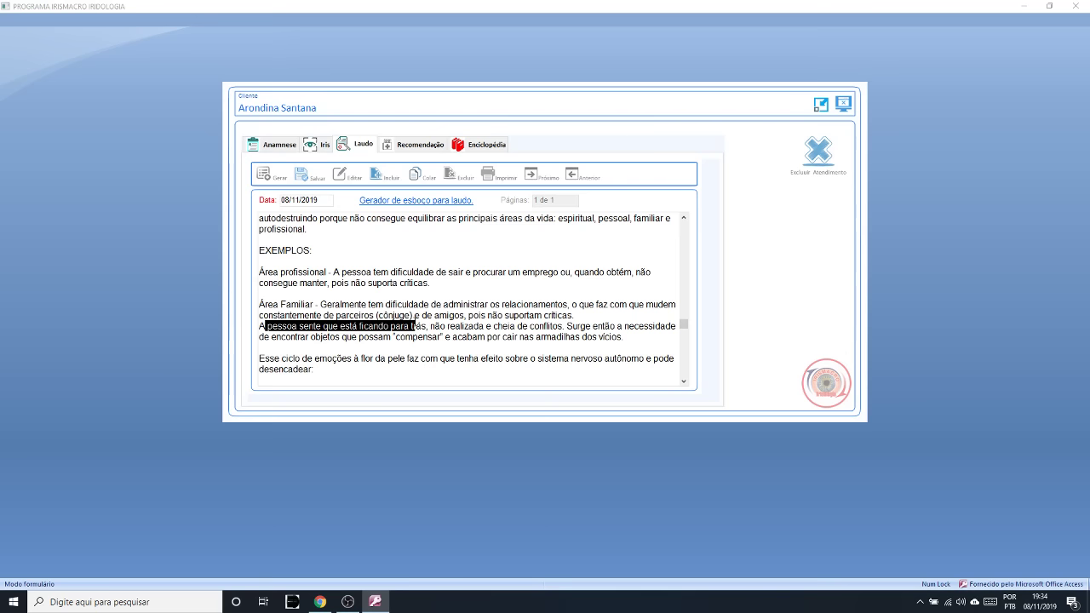
{"action": "left_click_drag", "start_coordinate": [415, 326], "coordinate": [456, 341]}
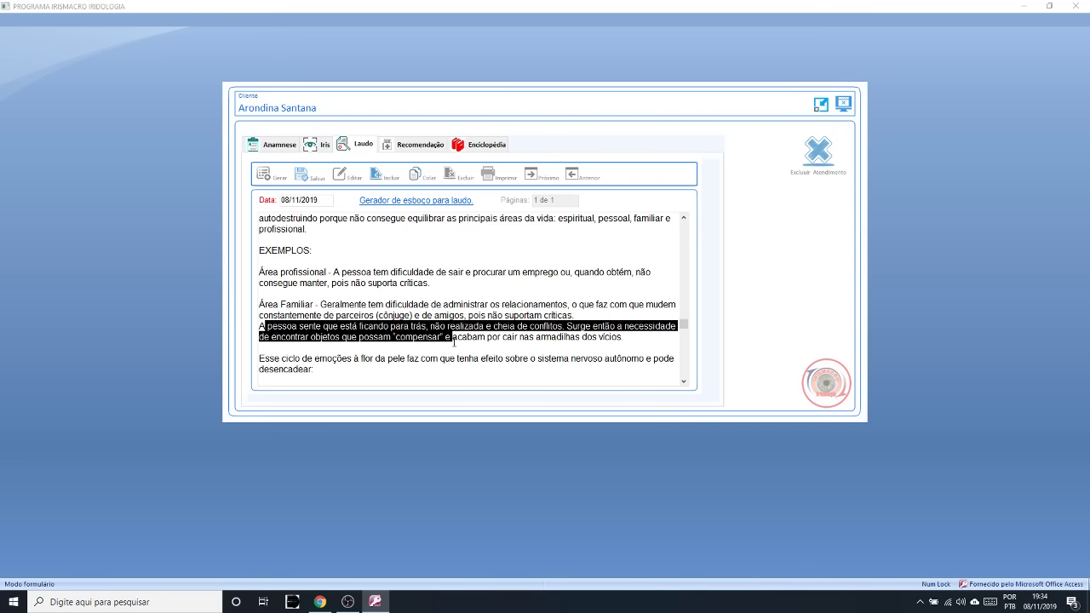
{"action": "left_click", "coordinate": [453, 341]}
{"action": "left_click_drag", "start_coordinate": [453, 340], "coordinate": [618, 338]}
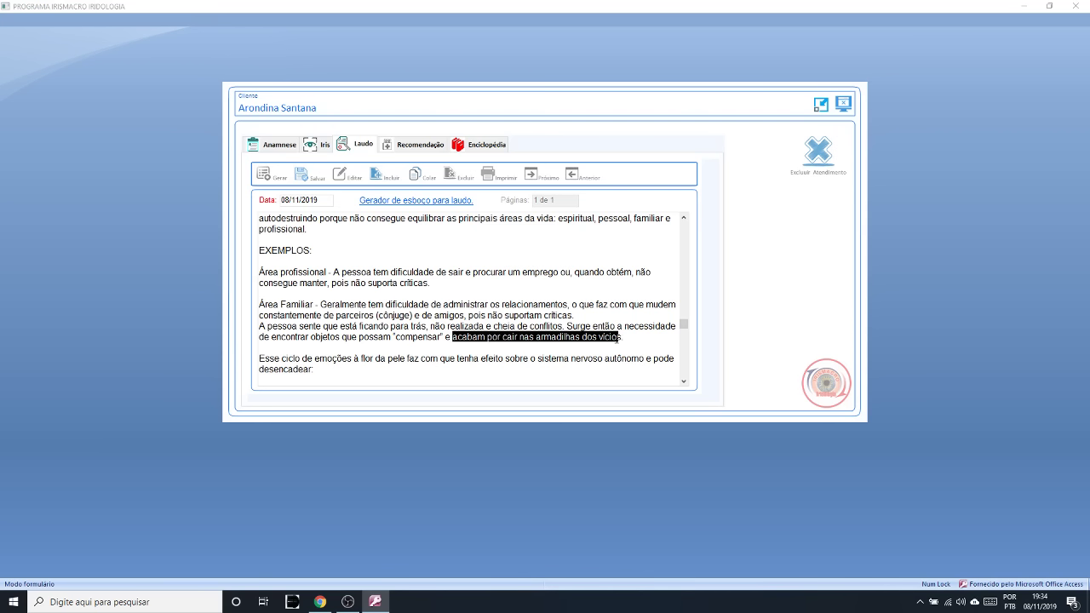
{"action": "left_click_drag", "start_coordinate": [618, 338], "coordinate": [615, 344]}
{"action": "left_click", "coordinate": [684, 381]}
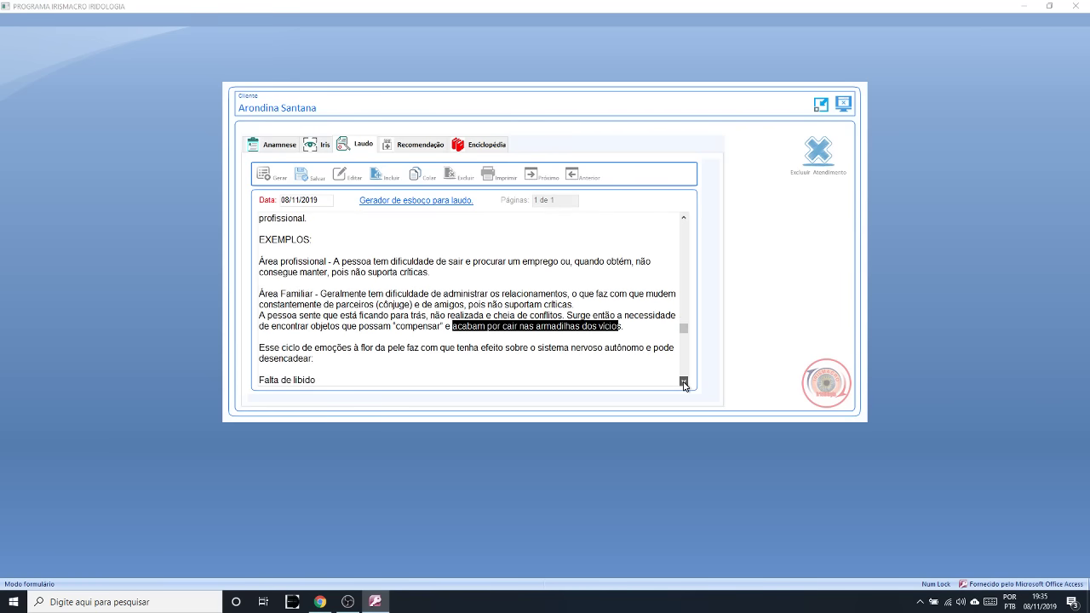
{"action": "left_click_drag", "start_coordinate": [423, 304], "coordinate": [641, 310]}
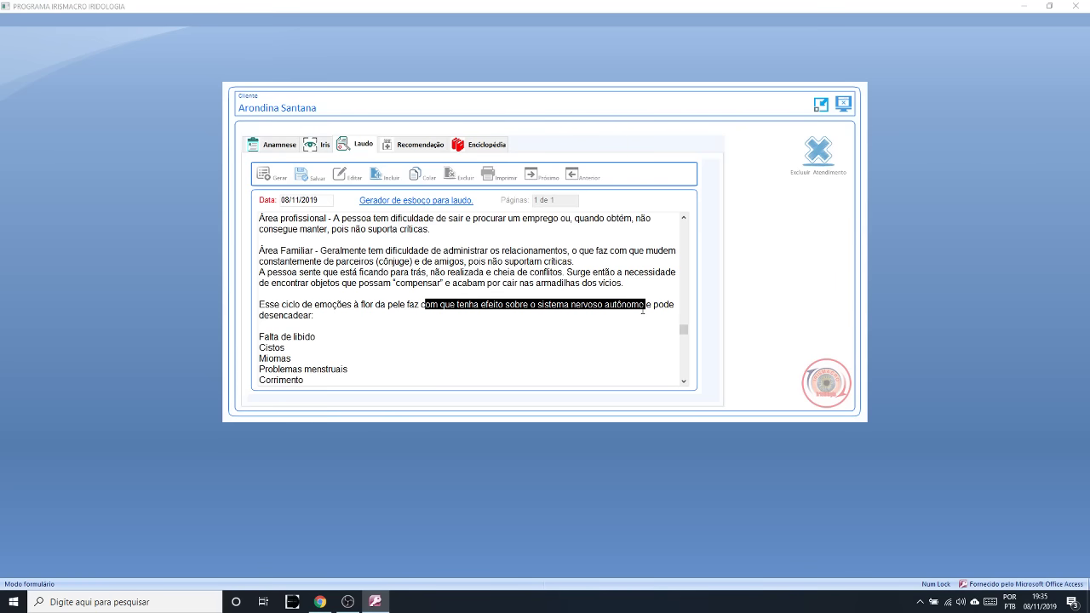
{"action": "left_click", "coordinate": [684, 381]}
{"action": "left_click", "coordinate": [685, 382]}
{"action": "left_click", "coordinate": [686, 382]}
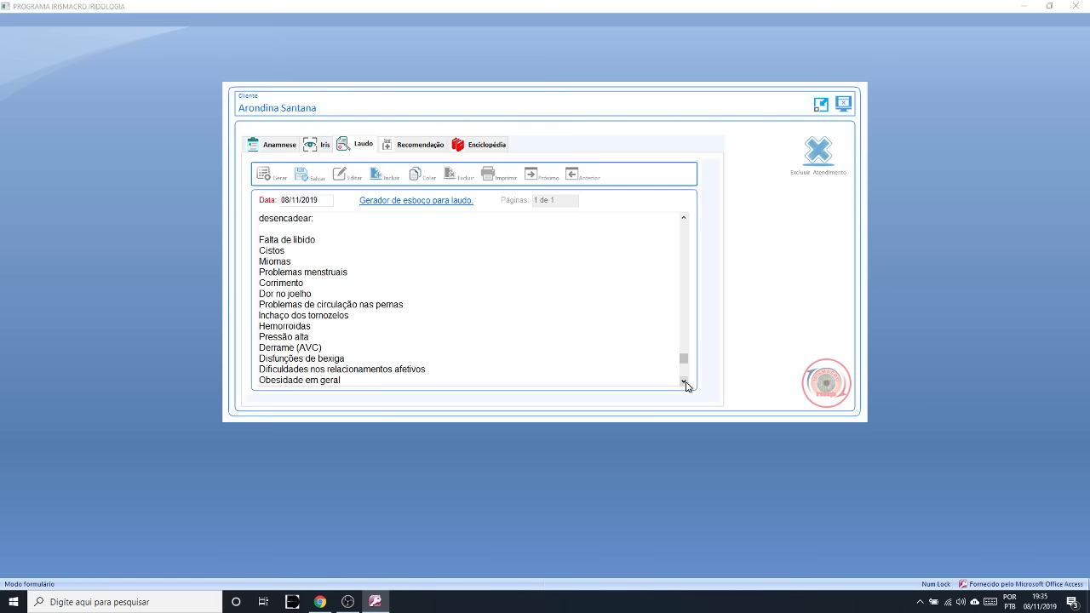
{"action": "left_click_drag", "start_coordinate": [326, 242], "coordinate": [259, 240]}
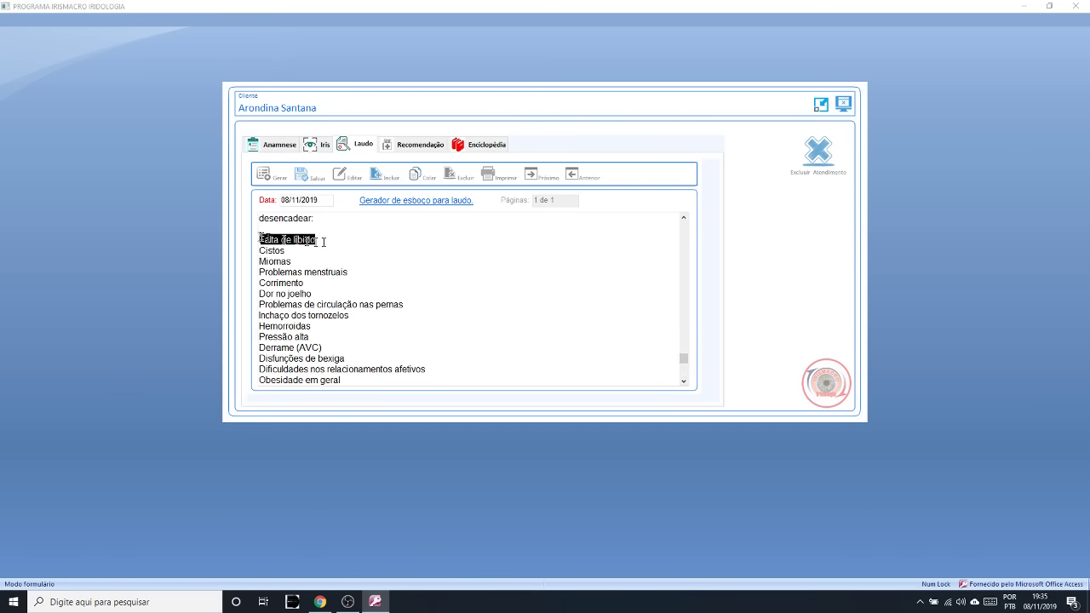
{"action": "left_click_drag", "start_coordinate": [365, 274], "coordinate": [260, 283]}
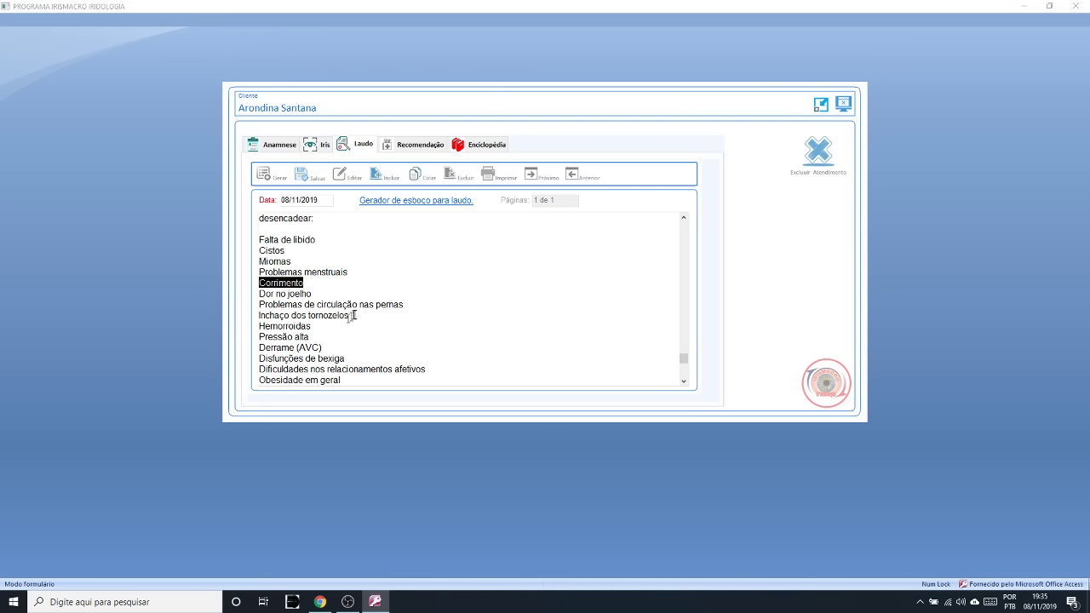
{"action": "left_click_drag", "start_coordinate": [349, 315], "coordinate": [284, 315]}
{"action": "left_click_drag", "start_coordinate": [404, 304], "coordinate": [255, 302]}
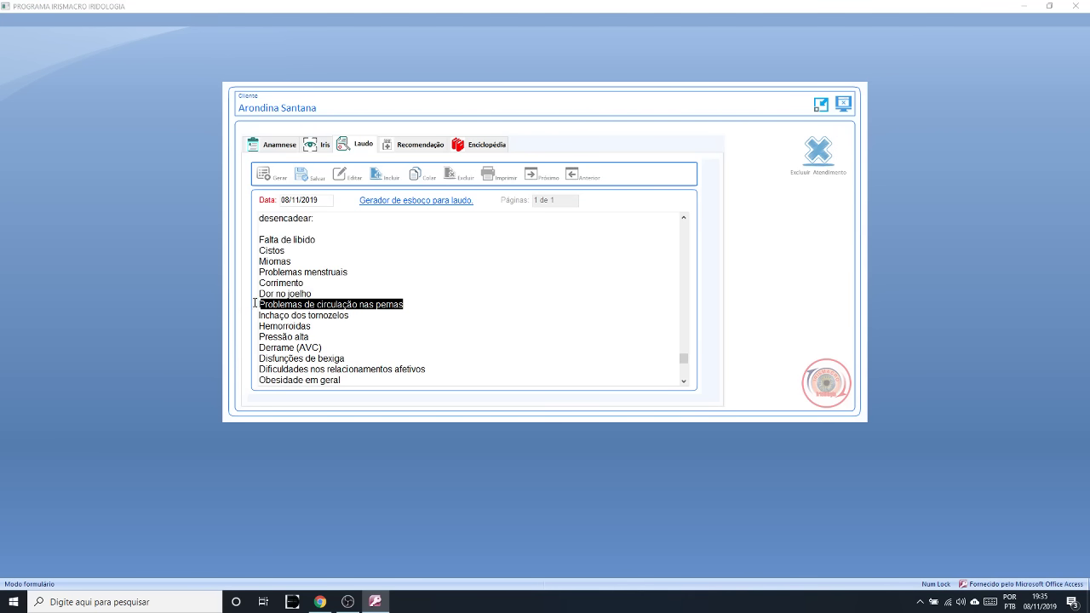
{"action": "double_click", "coordinate": [274, 261]}
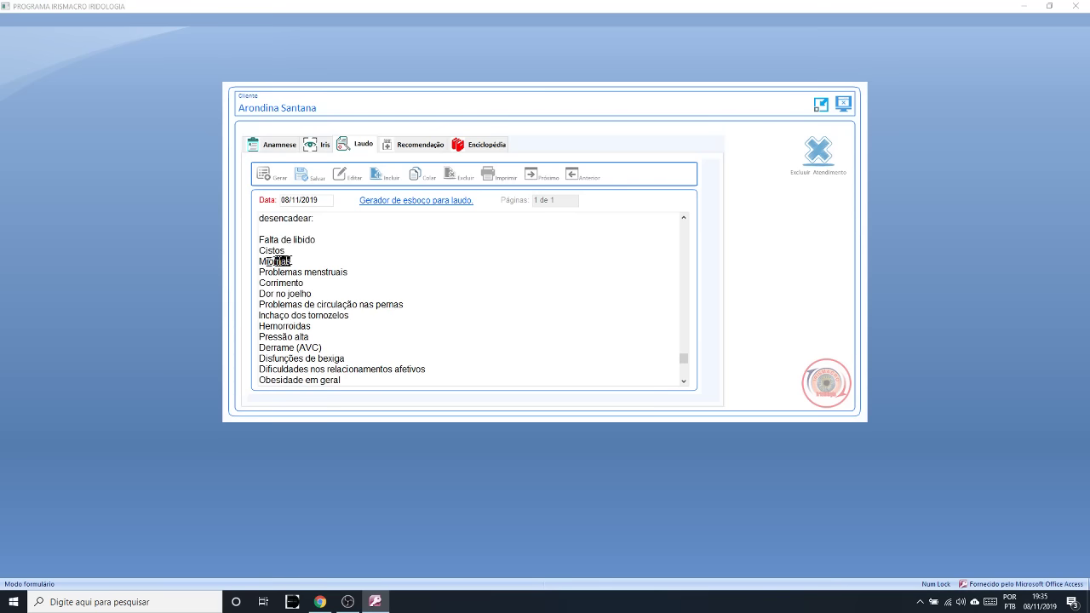
{"action": "left_click", "coordinate": [272, 149]}
{"action": "left_click_drag", "start_coordinate": [294, 231], "coordinate": [254, 230]}
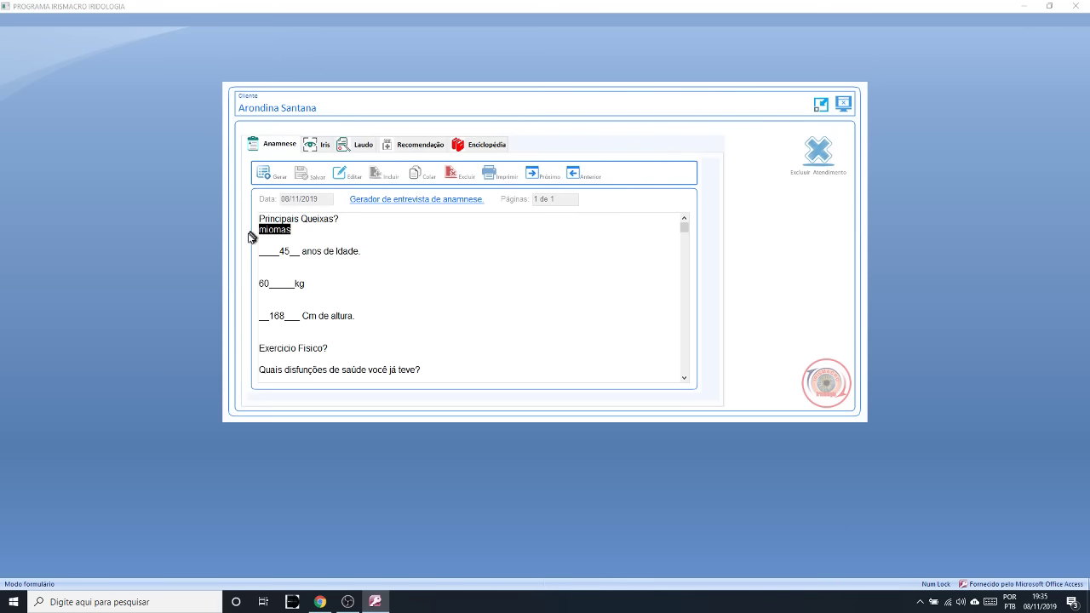
{"action": "left_click", "coordinate": [365, 146]}
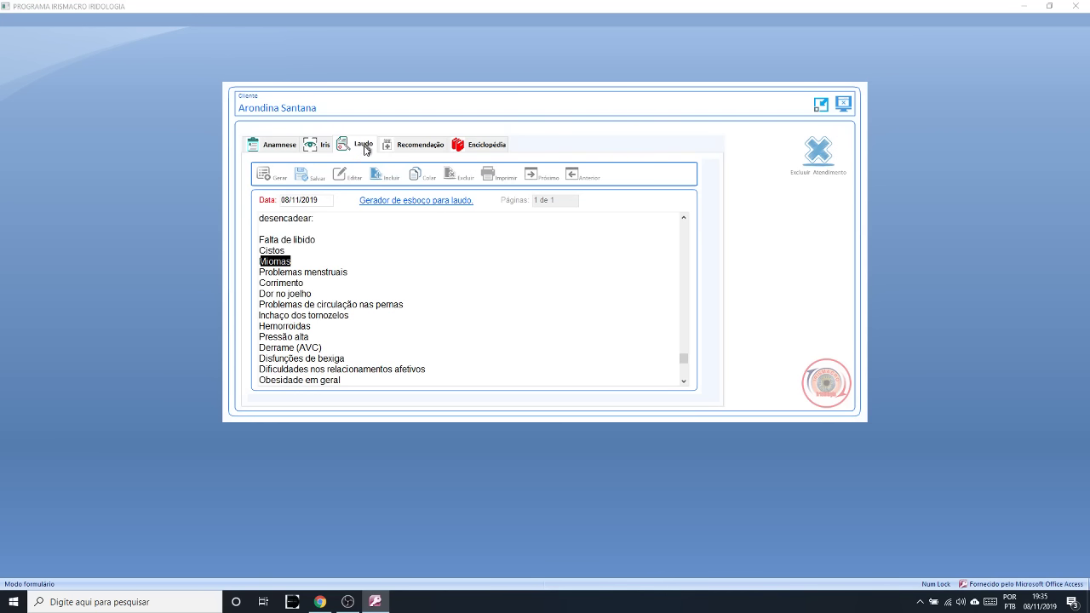
- Mark the Corrimento, Derrame (AVC), Dificuldades nos relacionamentos afetivos and Obesidade em geral symptoms
{"action": "left_click", "coordinate": [310, 259]}
{"action": "left_click", "coordinate": [445, 283]}
{"action": "left_click_drag", "start_coordinate": [335, 348], "coordinate": [284, 354]}
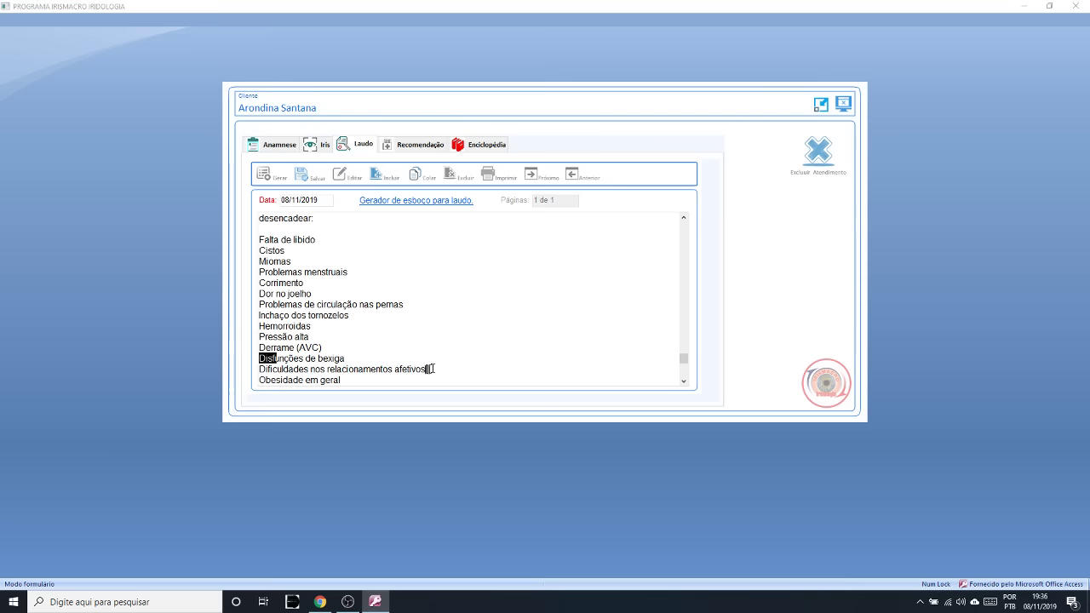
{"action": "left_click_drag", "start_coordinate": [425, 368], "coordinate": [260, 369]}
{"action": "left_click_drag", "start_coordinate": [341, 380], "coordinate": [266, 378]}
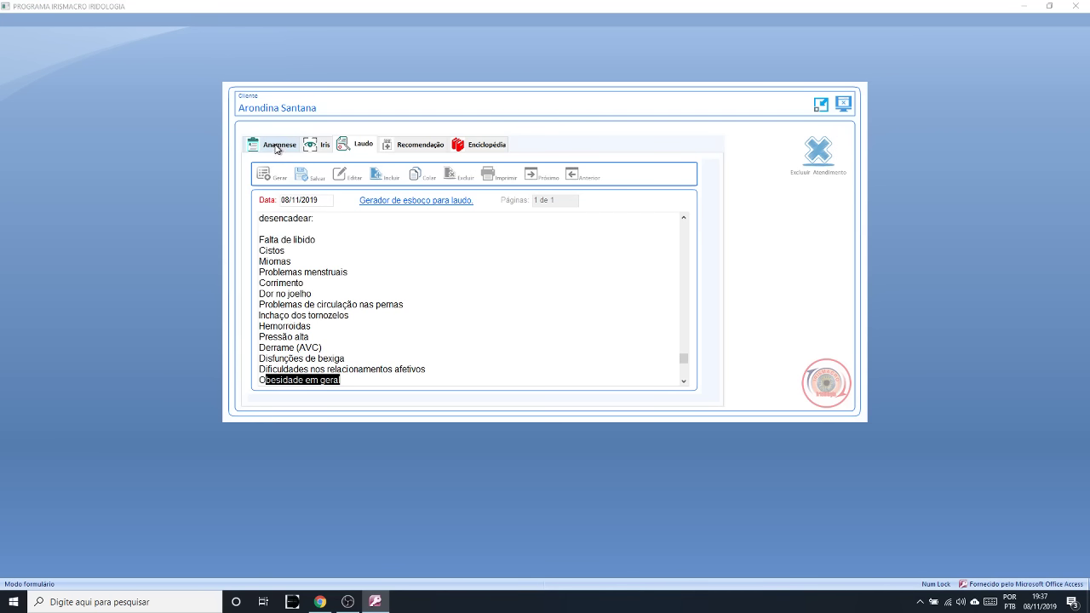
- Clear the symptom marking and save the Laudo report
{"action": "left_click", "coordinate": [364, 147]}
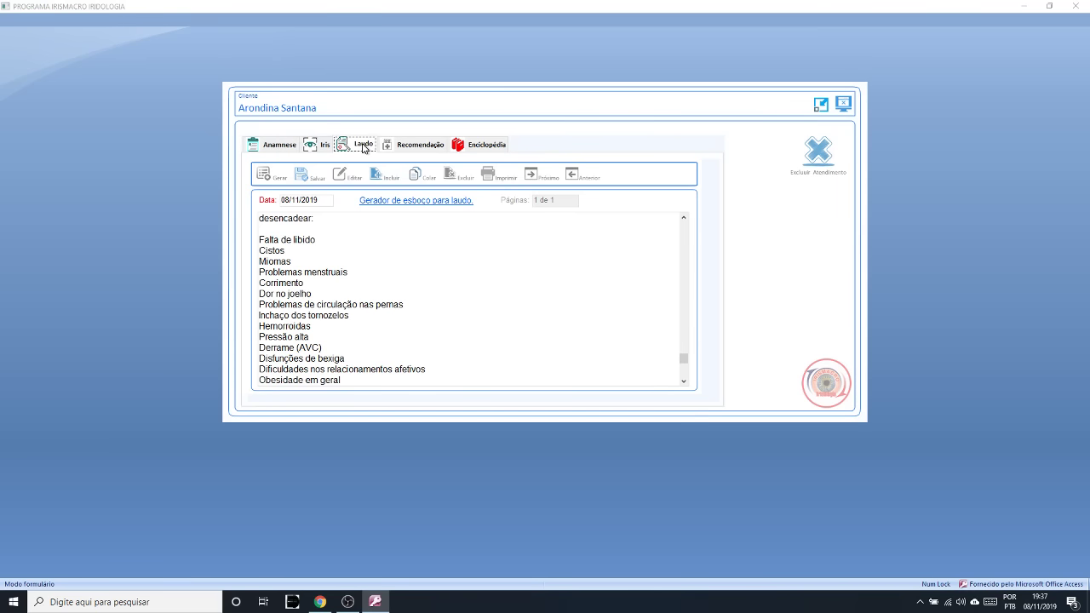
{"action": "left_click", "coordinate": [329, 280]}
{"action": "left_click_drag", "start_coordinate": [342, 380], "coordinate": [281, 289]}
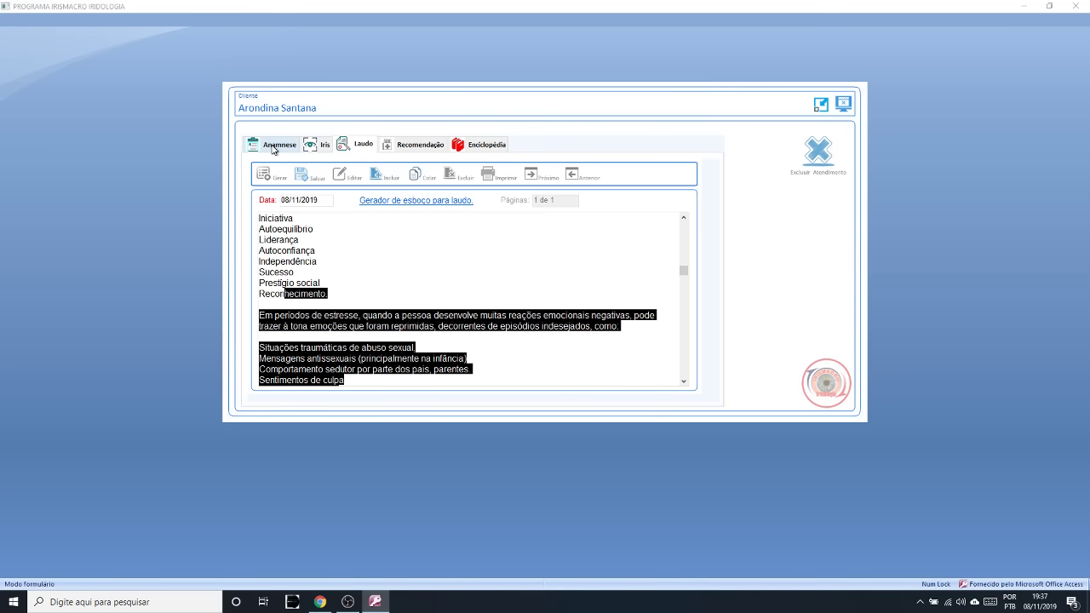
{"action": "left_click", "coordinate": [303, 176]}
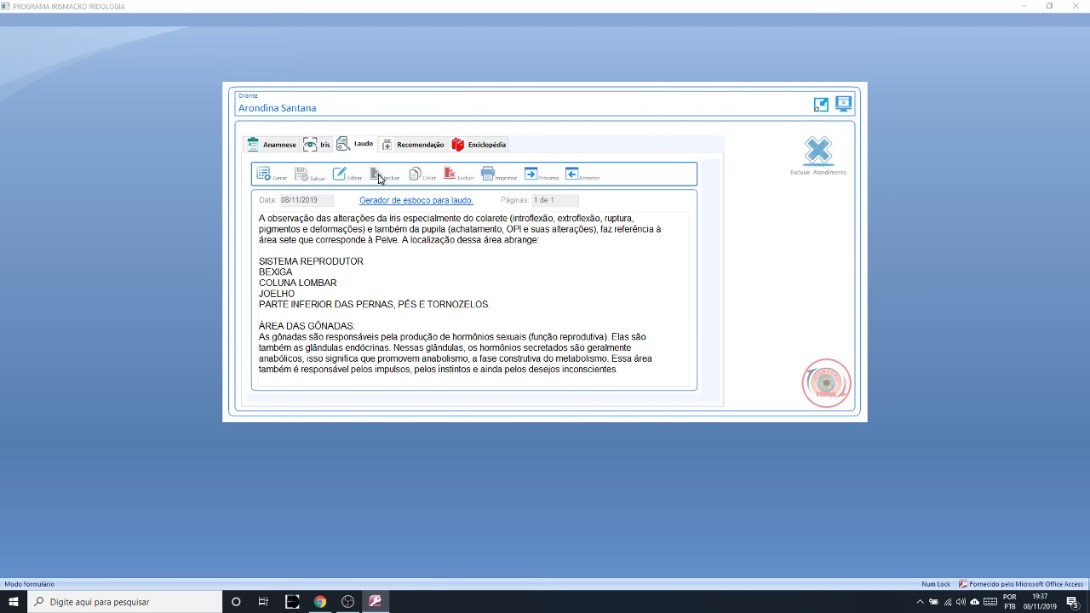
- Add the Anéis Nervosos, anéis de tensão analysis to the laudo via a 'ner' search and Colar
{"action": "left_click", "coordinate": [345, 179]}
{"action": "left_click", "coordinate": [373, 176]}
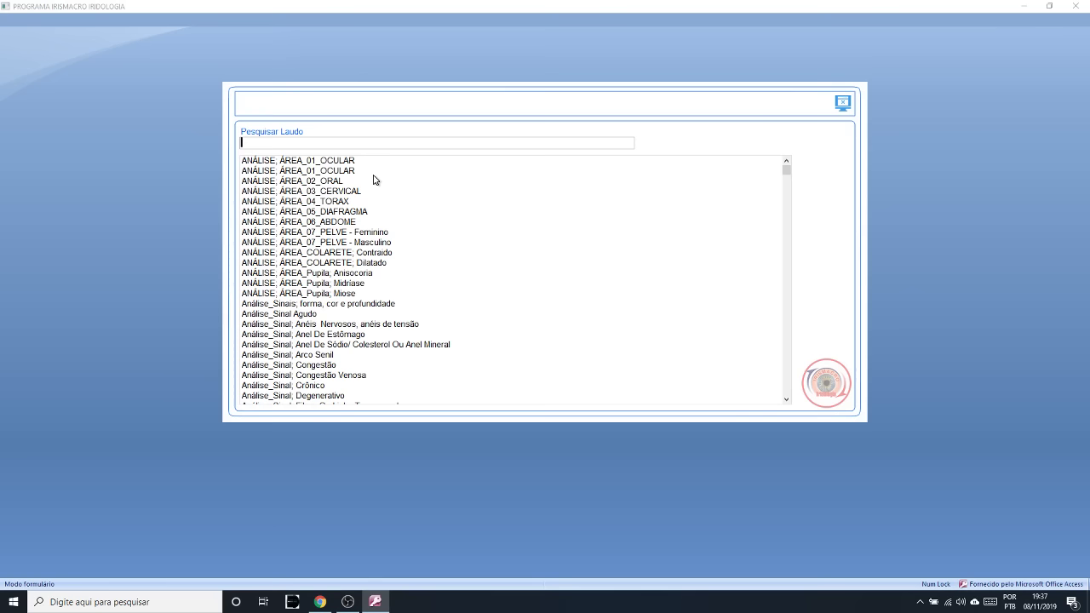
{"action": "type", "text": "ner"}
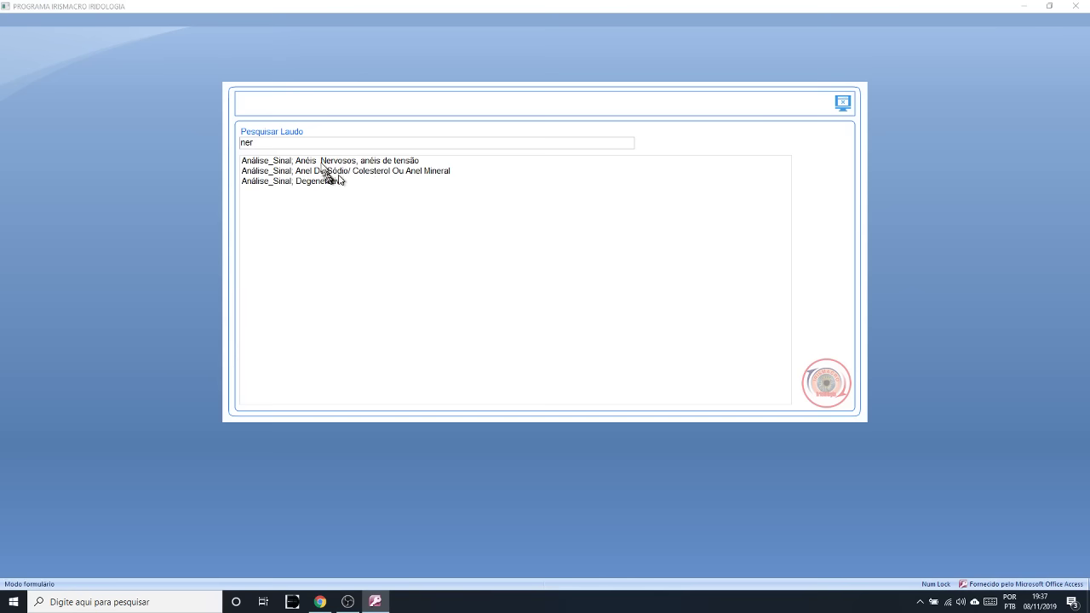
{"action": "left_click", "coordinate": [370, 161]}
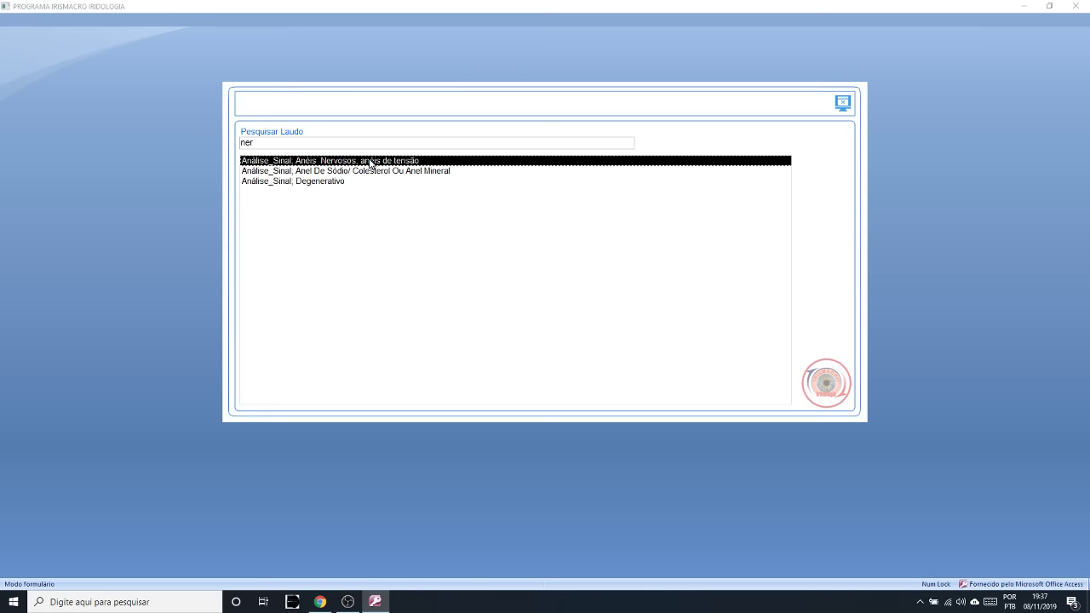
{"action": "double_click", "coordinate": [369, 162]}
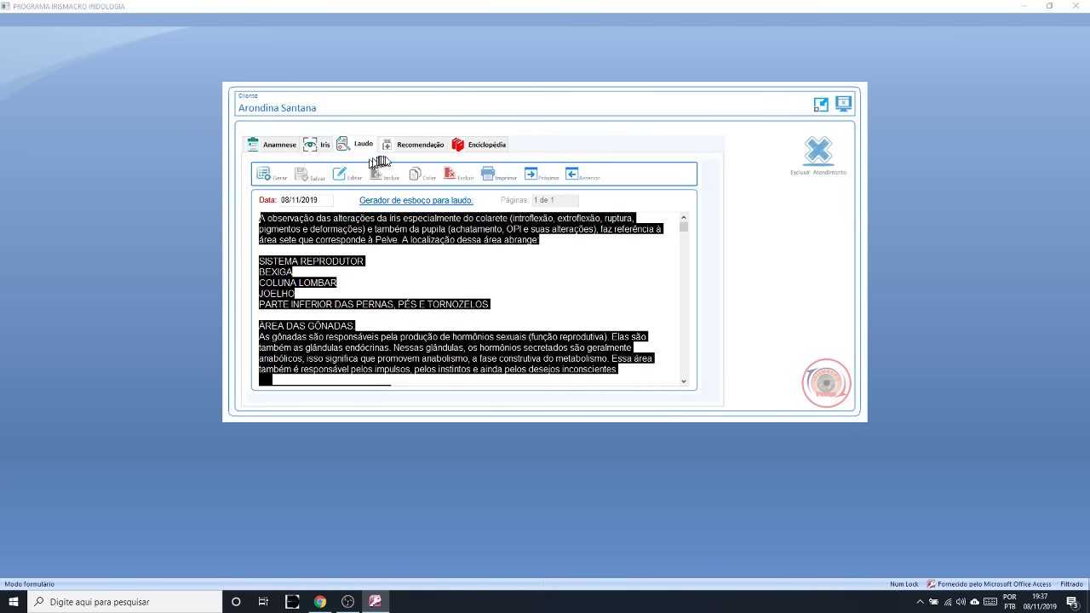
{"action": "left_click", "coordinate": [416, 175]}
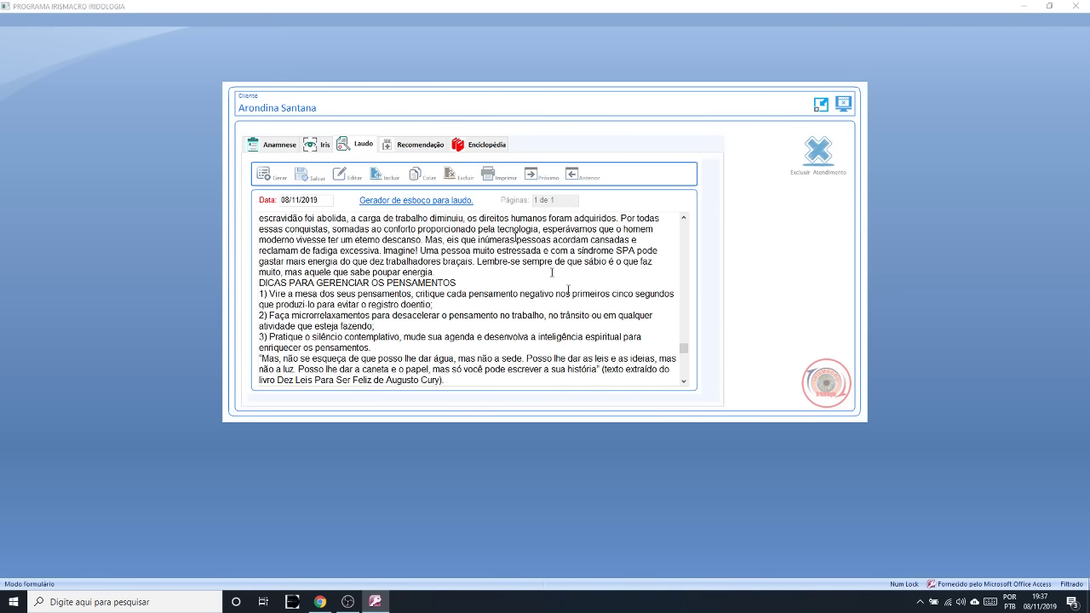
{"action": "left_click", "coordinate": [684, 218]}
{"action": "left_click", "coordinate": [684, 218]}
{"action": "left_click_drag", "start_coordinate": [684, 218], "coordinate": [684, 218]}
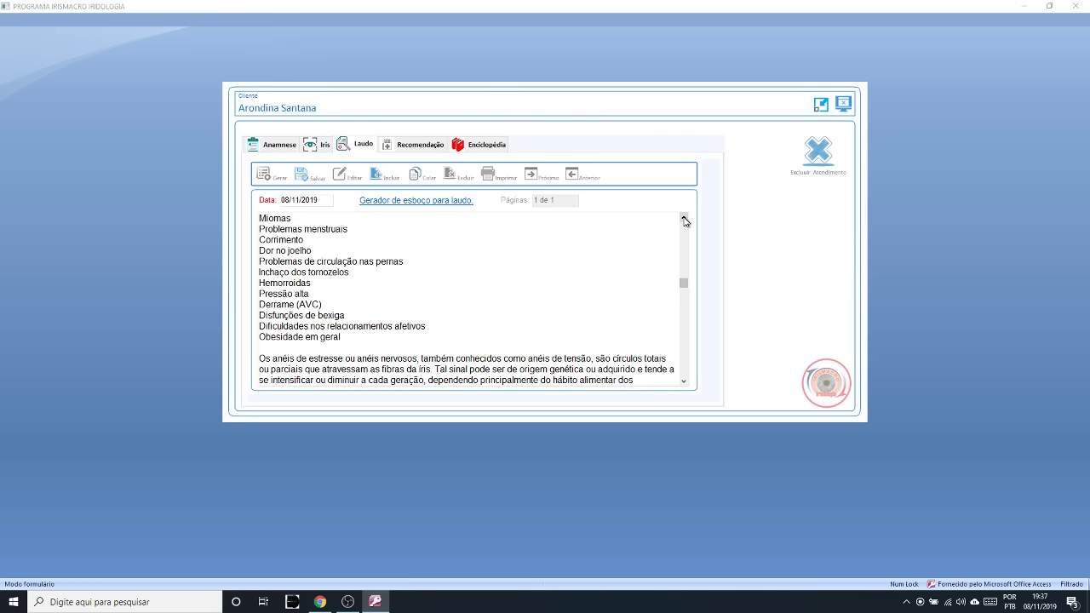
- Select and deselect symptom lines in the laudo, then switch to the Recomendação tab
{"action": "left_click_drag", "start_coordinate": [683, 384], "coordinate": [682, 384]}
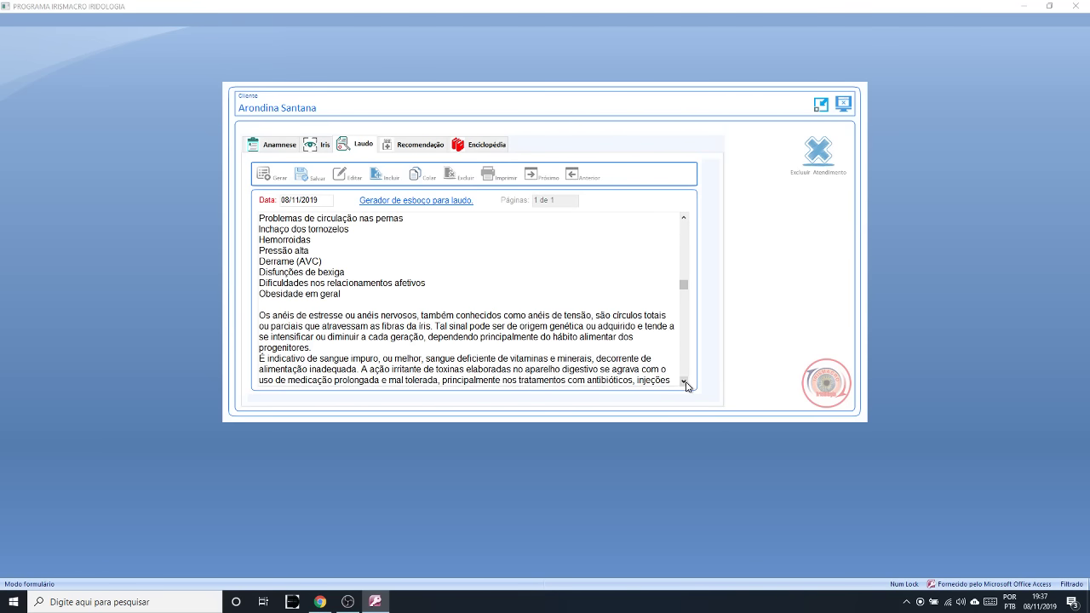
{"action": "left_click_drag", "start_coordinate": [345, 294], "coordinate": [290, 230]}
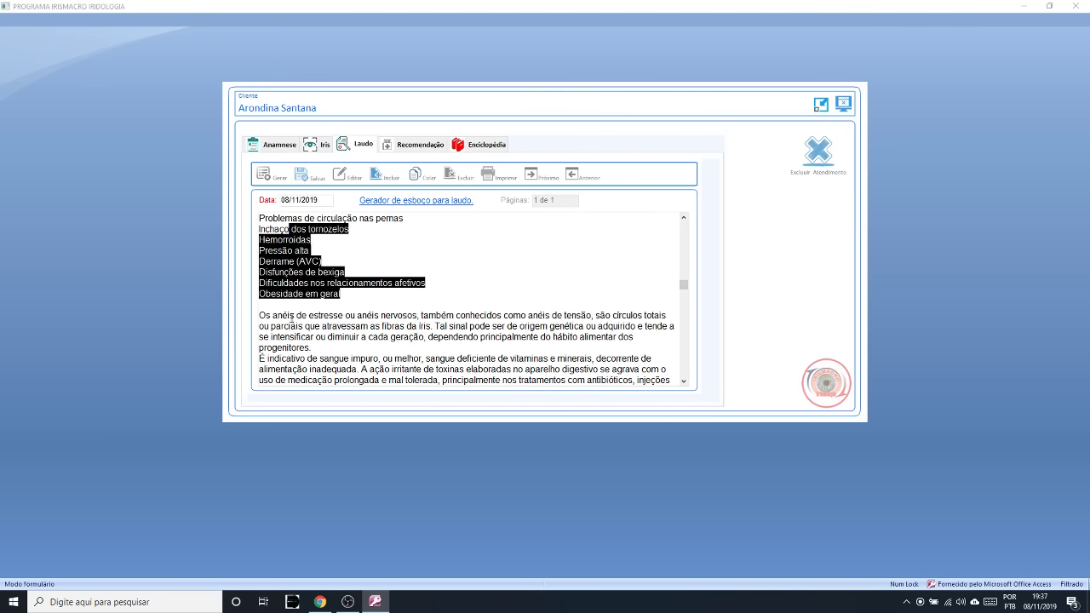
{"action": "left_click", "coordinate": [292, 315]}
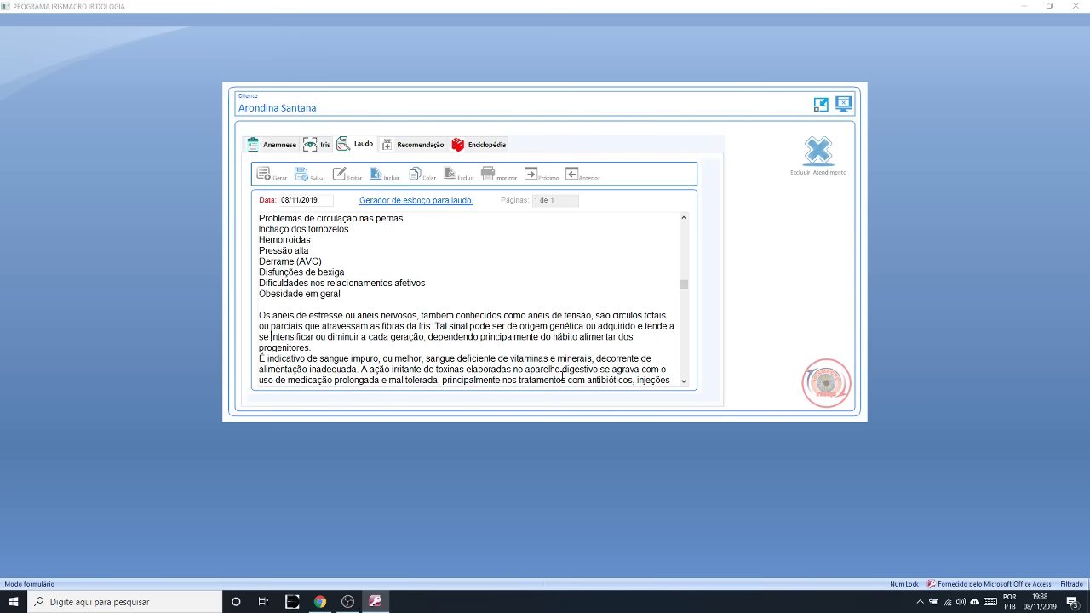
{"action": "left_click", "coordinate": [422, 145]}
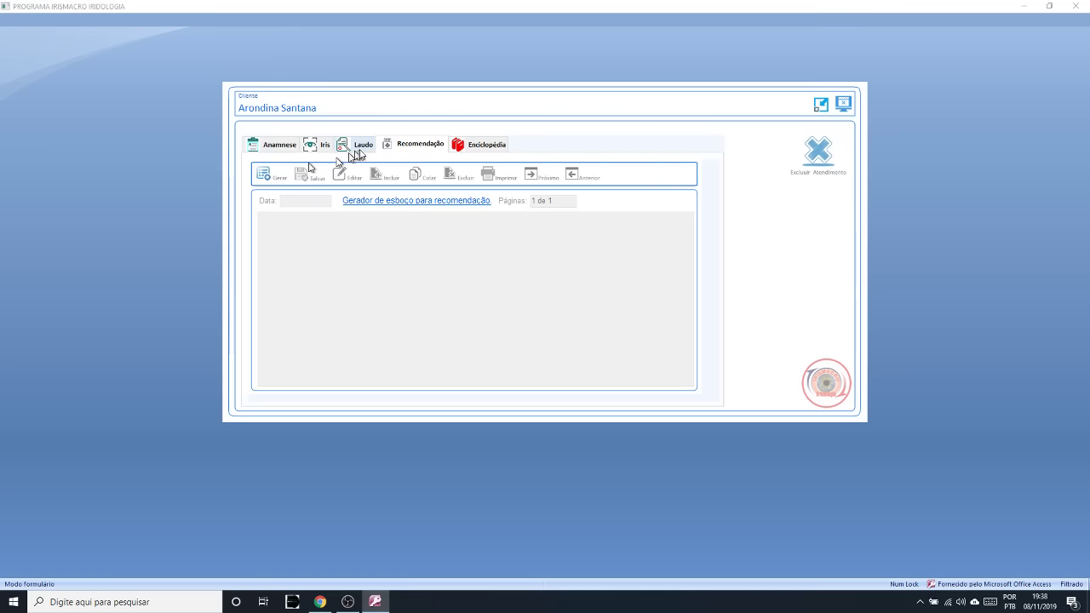
- Load the ÁREA_07_PELVE FEMININO PADRÃO template into the recommendation by searching for 7
{"action": "left_click", "coordinate": [263, 174]}
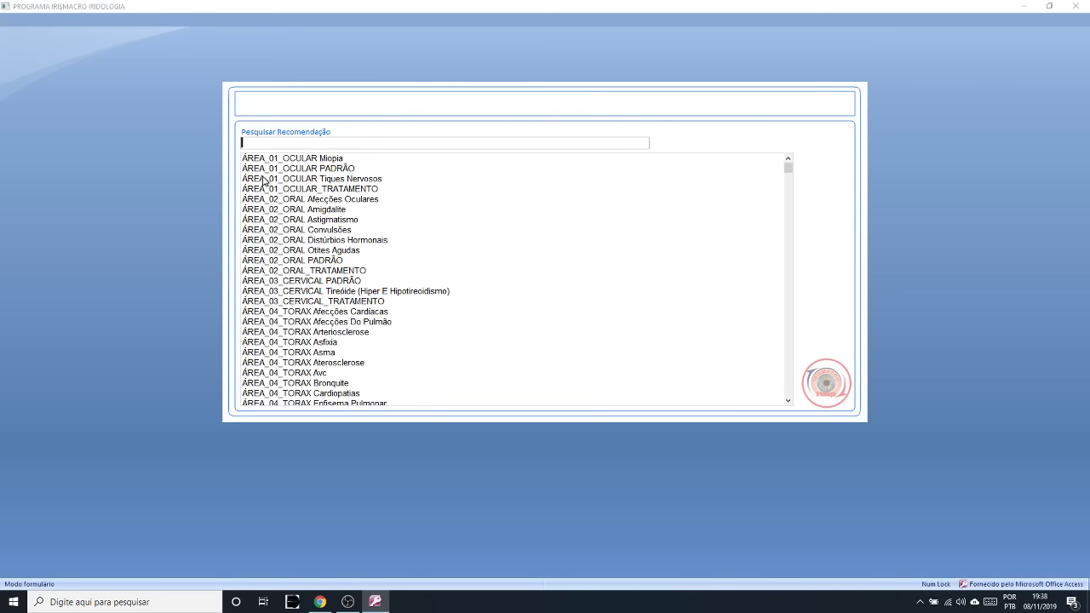
{"action": "type", "text": "7"}
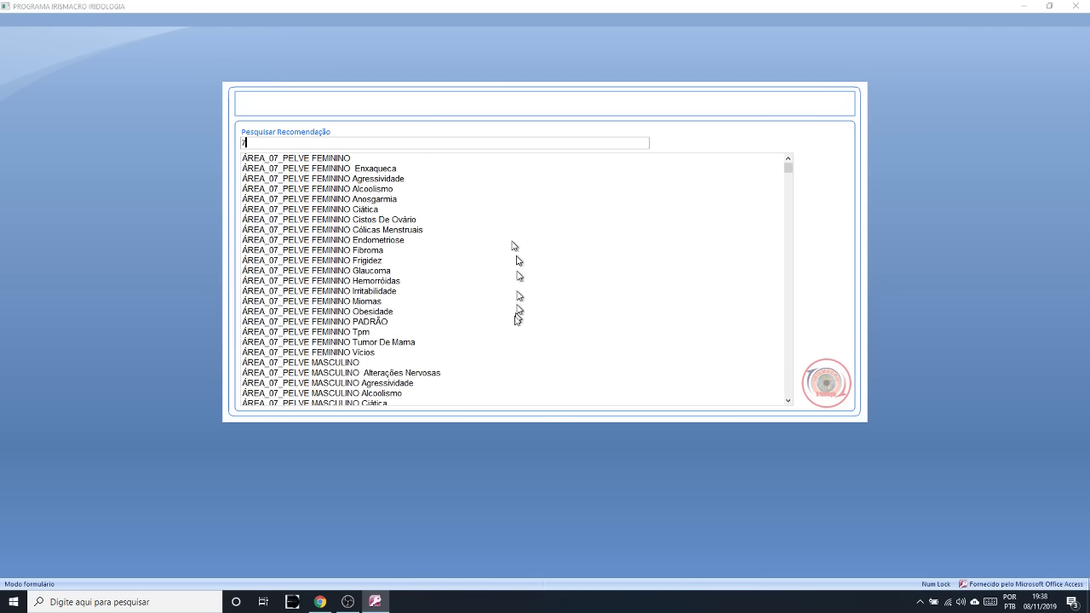
{"action": "left_click", "coordinate": [337, 324]}
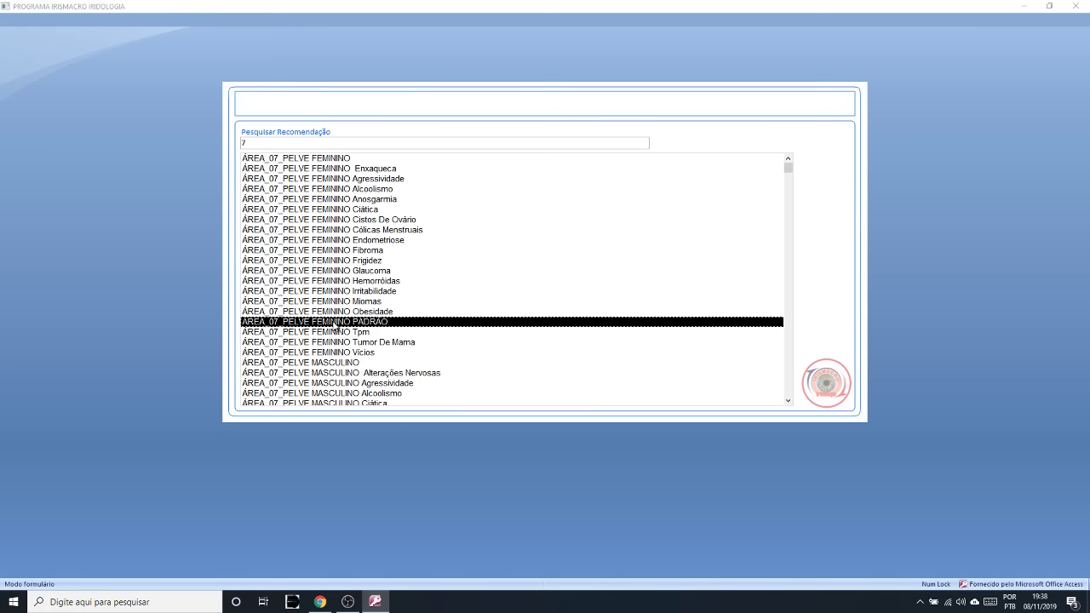
{"action": "double_click", "coordinate": [337, 324]}
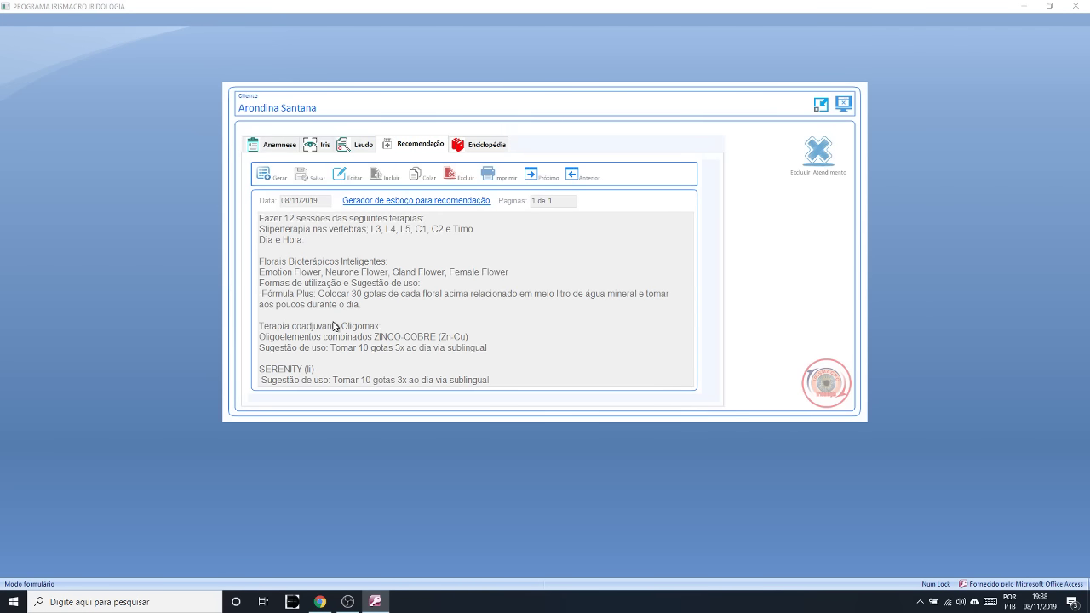
- Make the recommendation editable and replace the Stiperterapia therapy line with 'Detox iônico'
{"action": "left_click", "coordinate": [345, 177]}
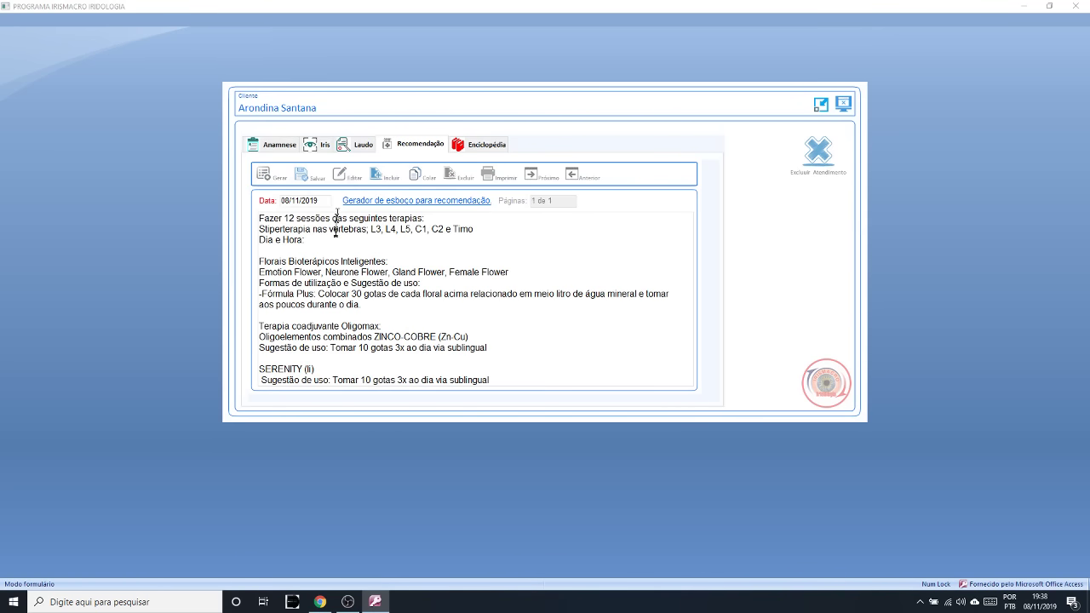
{"action": "left_click_drag", "start_coordinate": [307, 241], "coordinate": [150, 184]}
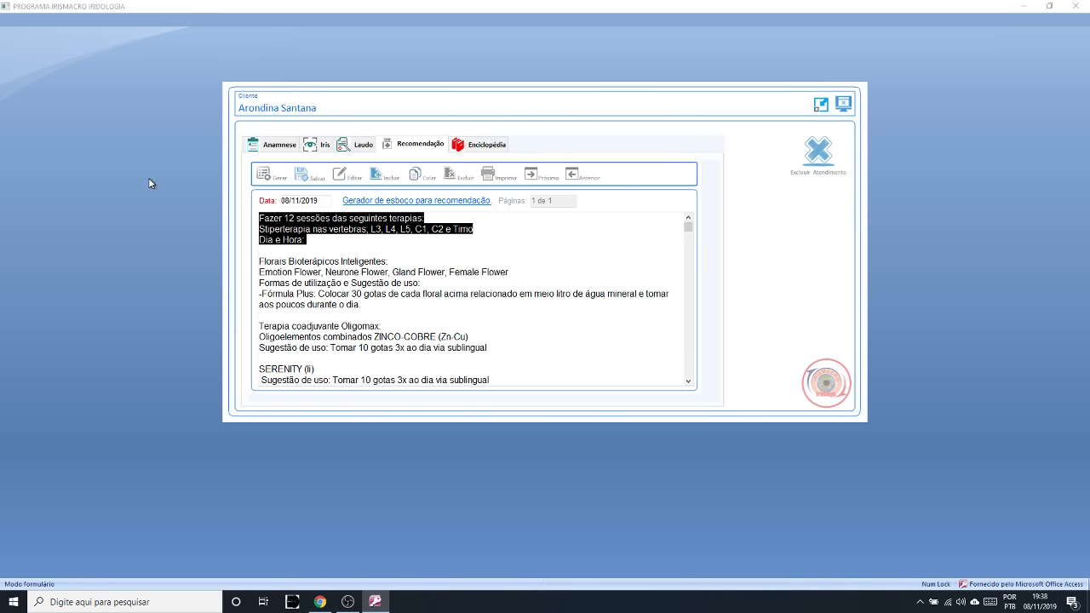
{"action": "key", "text": "Delete"}
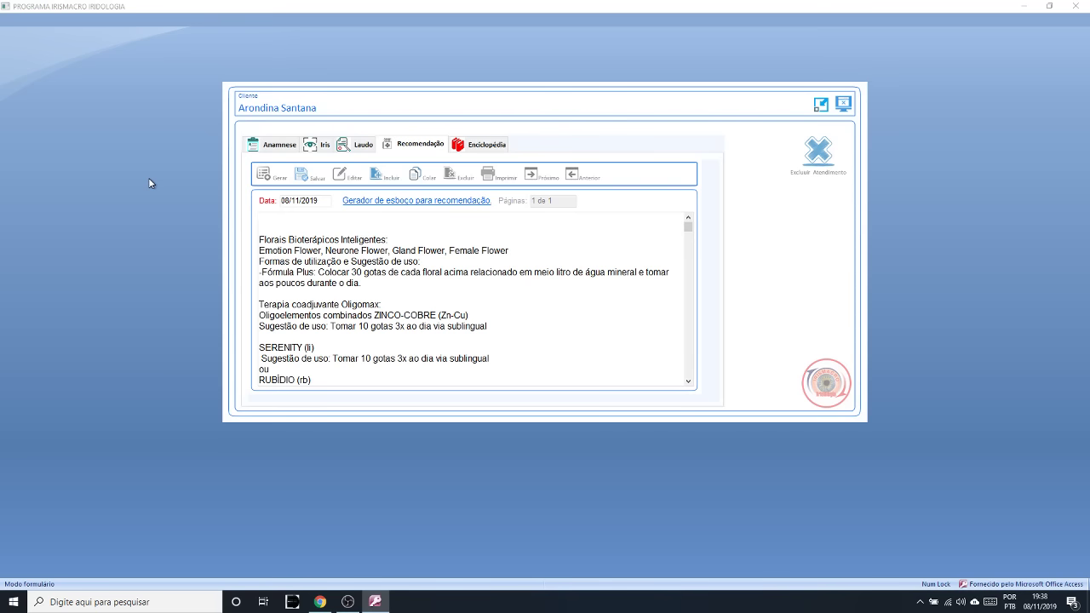
{"action": "key", "text": "ctrl+z"}
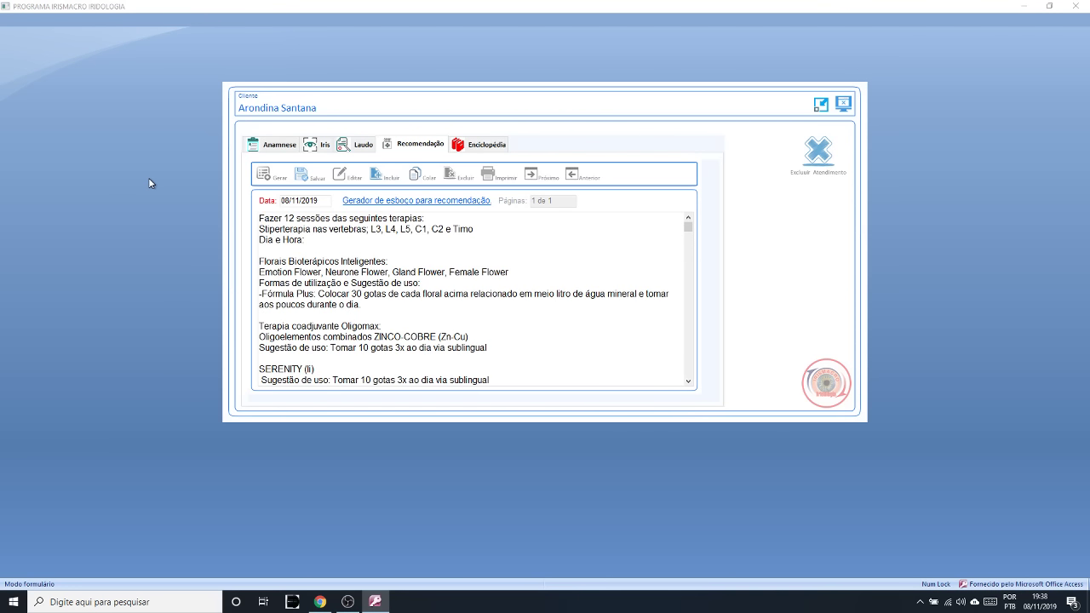
{"action": "left_click_drag", "start_coordinate": [477, 230], "coordinate": [227, 235]}
{"action": "left_click_drag", "start_coordinate": [491, 232], "coordinate": [254, 230]}
{"action": "type", "text": "D"}
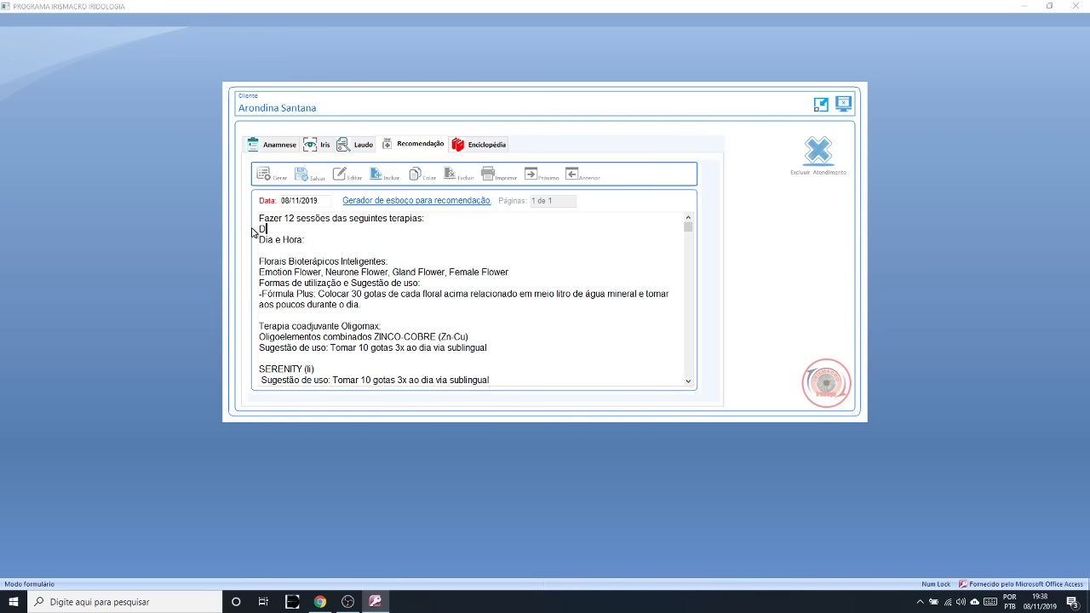
{"action": "type", "text": "etox iônico"}
{"action": "left_click", "coordinate": [320, 236]}
- Review the Florais Bioterápicos Inteligentes heading and the Emotion, Neurone and Gland Flower names
{"action": "left_click_drag", "start_coordinate": [263, 263], "coordinate": [402, 262]}
{"action": "left_click", "coordinate": [266, 253]}
{"action": "left_click_drag", "start_coordinate": [265, 253], "coordinate": [411, 261]}
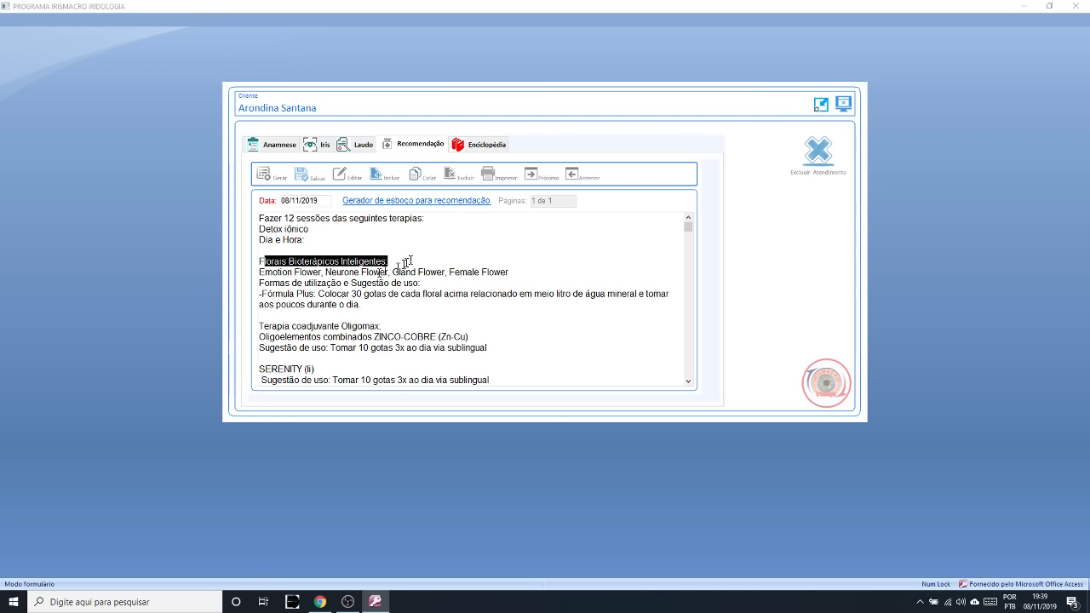
{"action": "left_click_drag", "start_coordinate": [327, 273], "coordinate": [248, 275]}
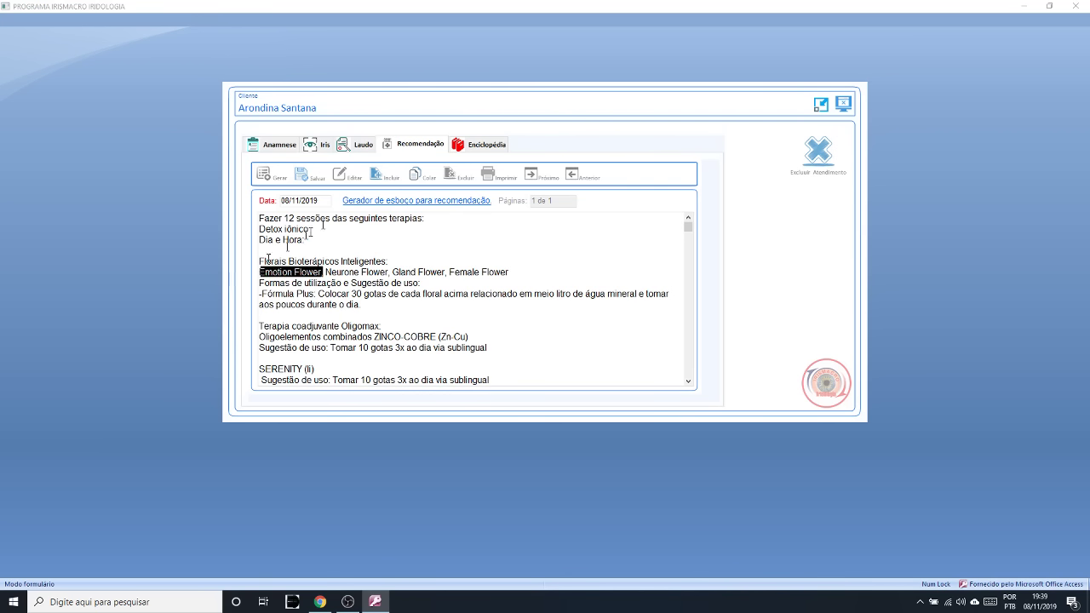
{"action": "left_click_drag", "start_coordinate": [388, 272], "coordinate": [323, 273]}
{"action": "left_click_drag", "start_coordinate": [446, 271], "coordinate": [389, 272]}
{"action": "left_click_drag", "start_coordinate": [526, 271], "coordinate": [448, 267]}
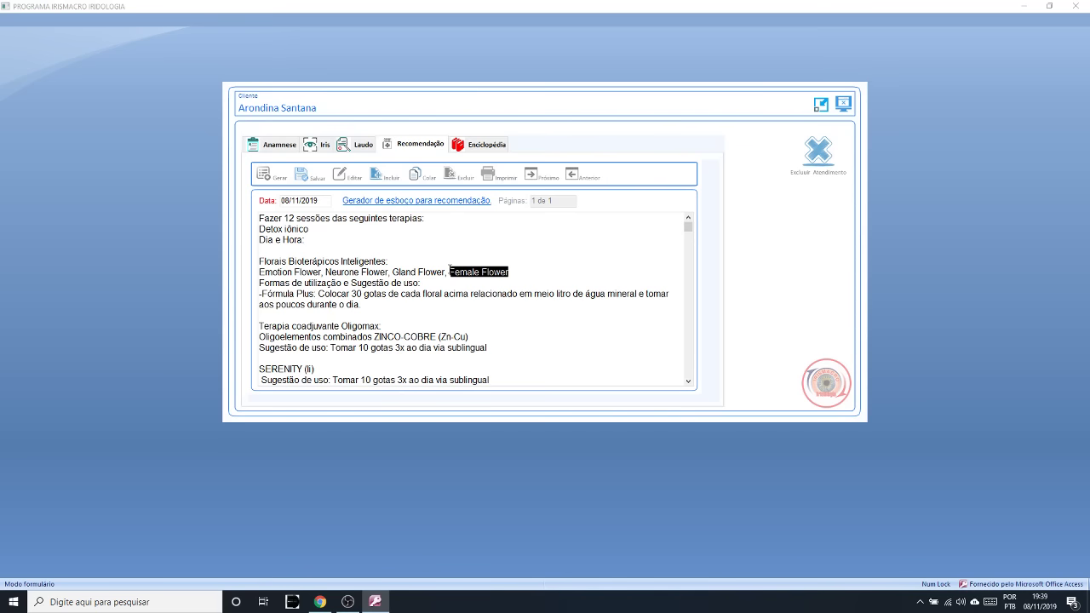
- Search the encyclopedia for 'emo', open 20 – Distúrbios Psicoemocionais, and select its Terapia específica passage
{"action": "left_click", "coordinate": [484, 148]}
{"action": "left_click", "coordinate": [265, 174]}
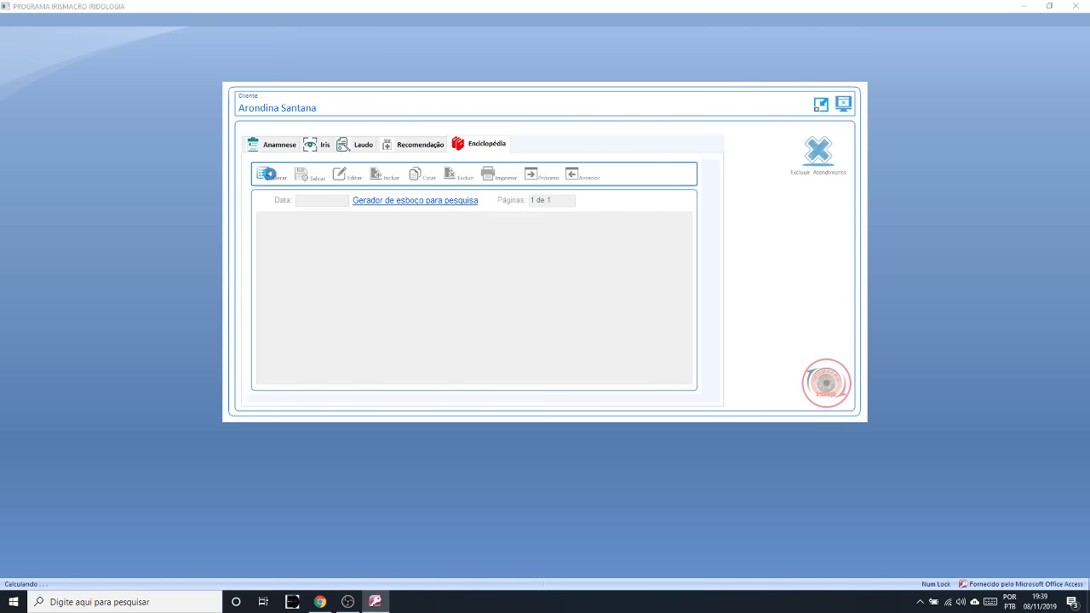
{"action": "type", "text": "emo"}
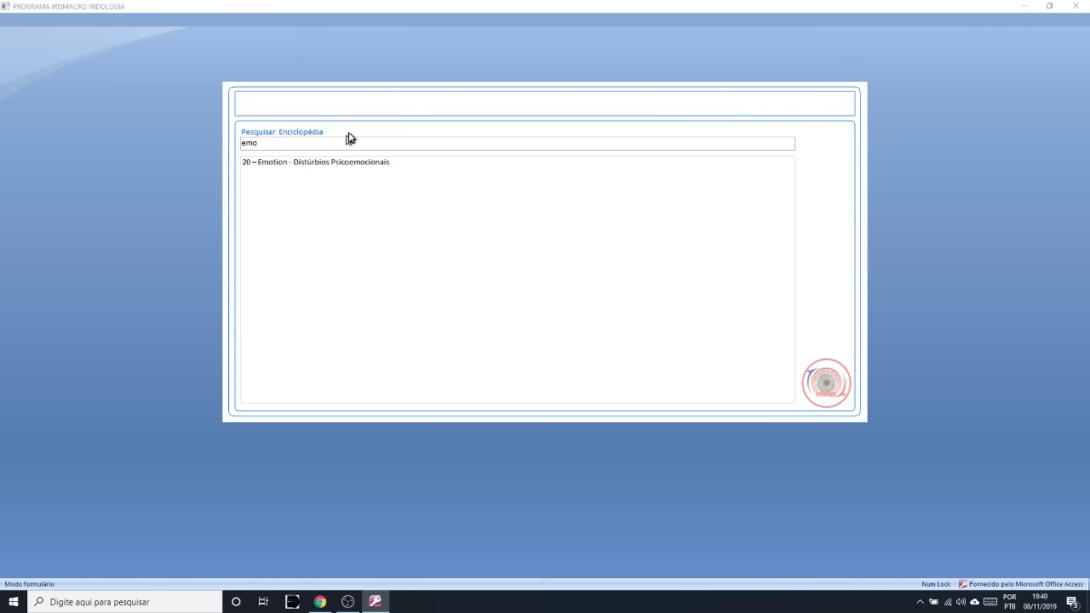
{"action": "left_click", "coordinate": [335, 162]}
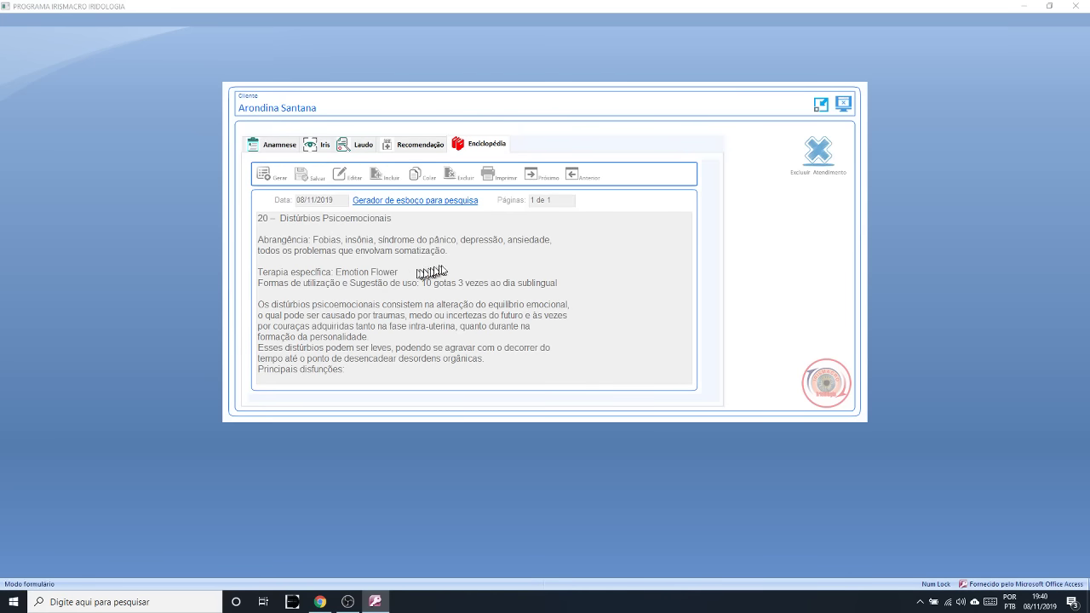
{"action": "left_click", "coordinate": [339, 176]}
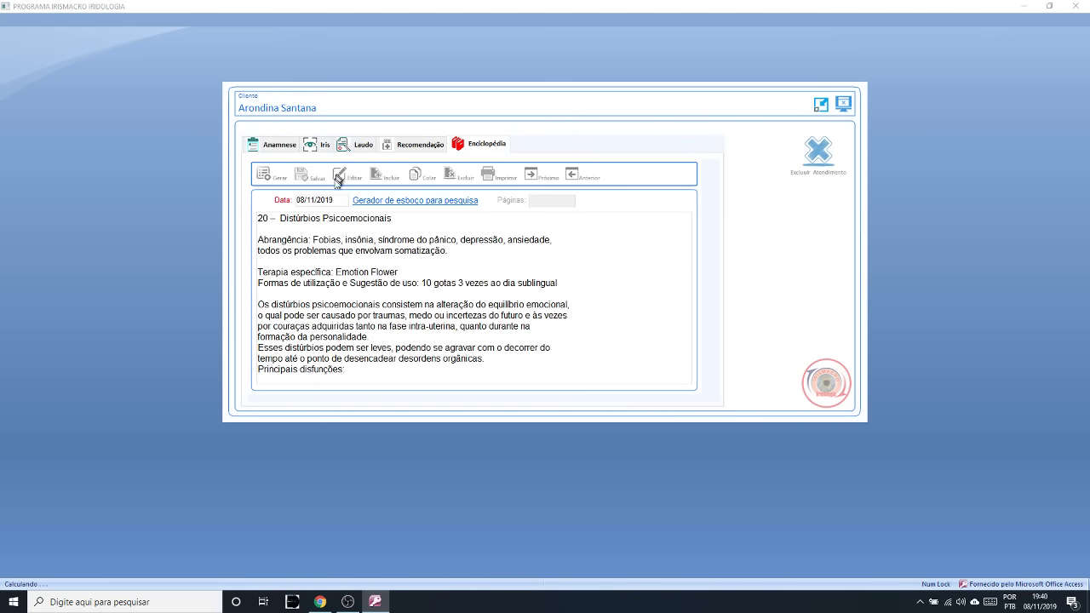
{"action": "left_click_drag", "start_coordinate": [277, 271], "coordinate": [400, 213]}
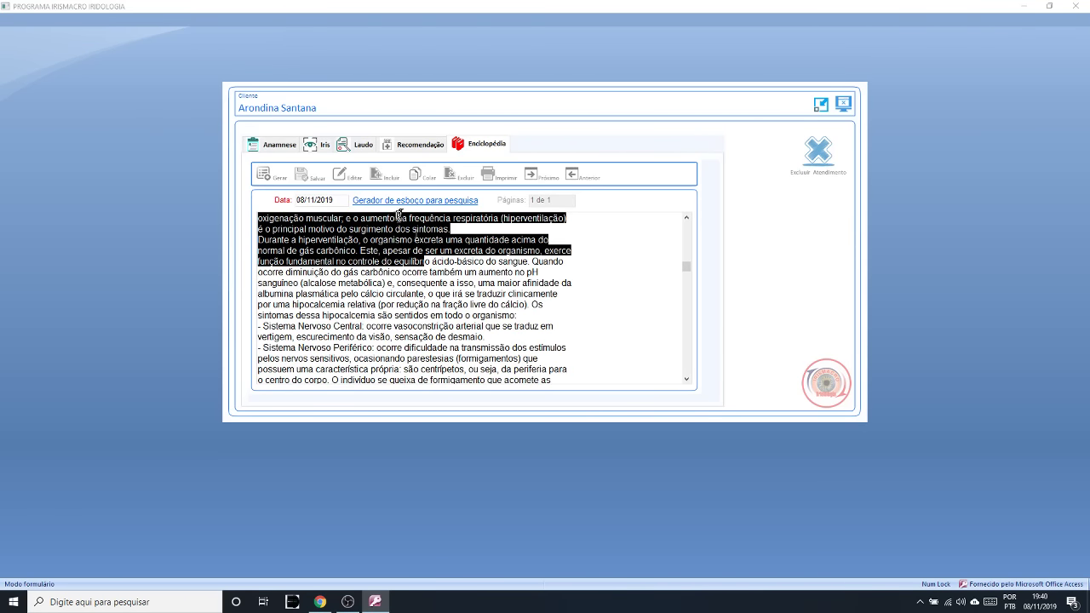
- Compare the entry with the recommendation by selecting Neurone in its florals list
{"action": "left_click", "coordinate": [414, 145]}
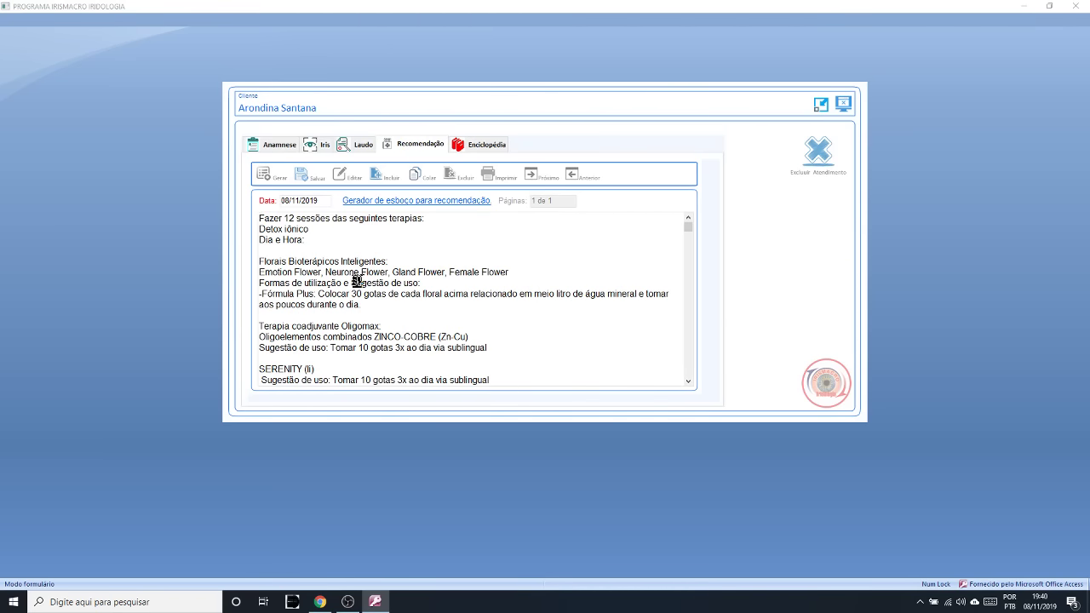
{"action": "left_click_drag", "start_coordinate": [361, 271], "coordinate": [321, 272]}
{"action": "left_click", "coordinate": [472, 145]}
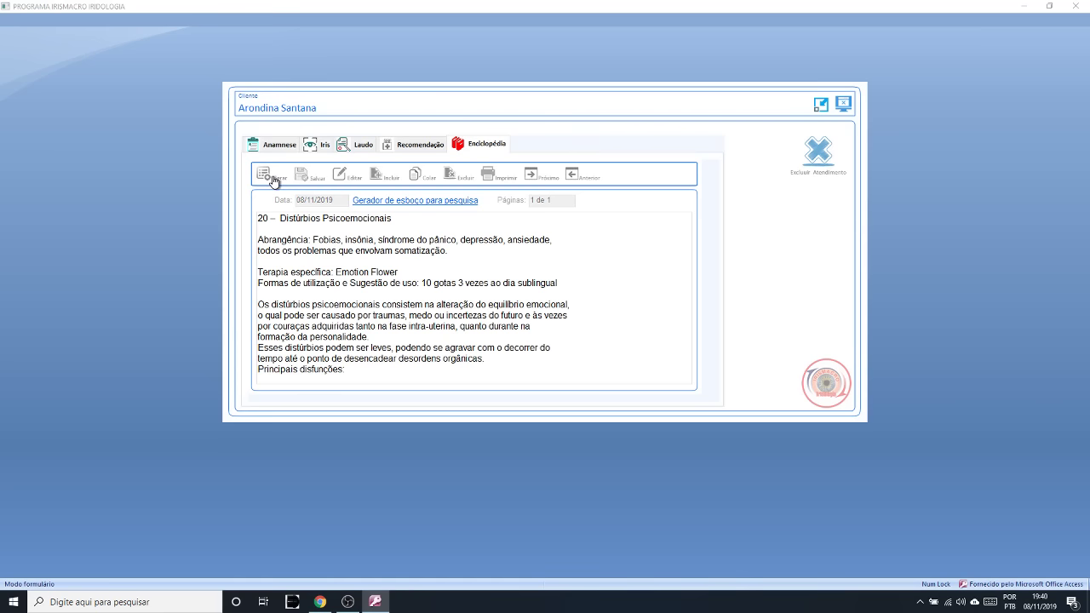
- Search 'neur' and read through the 17 – Neurone encyclopedia entry on nervous-system disorders
{"action": "left_click", "coordinate": [268, 179]}
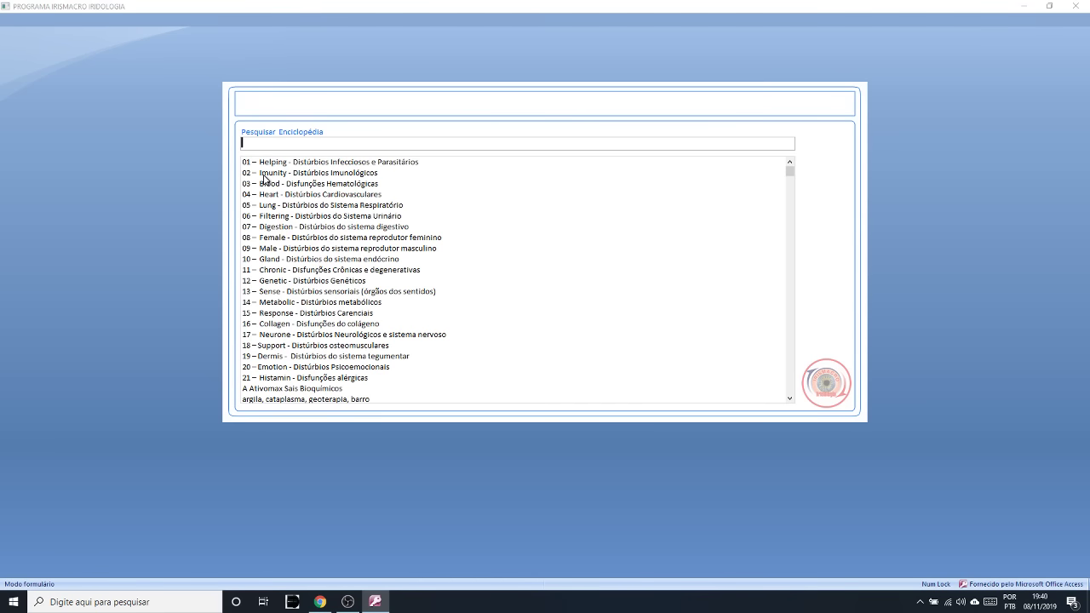
{"action": "type", "text": "neur"}
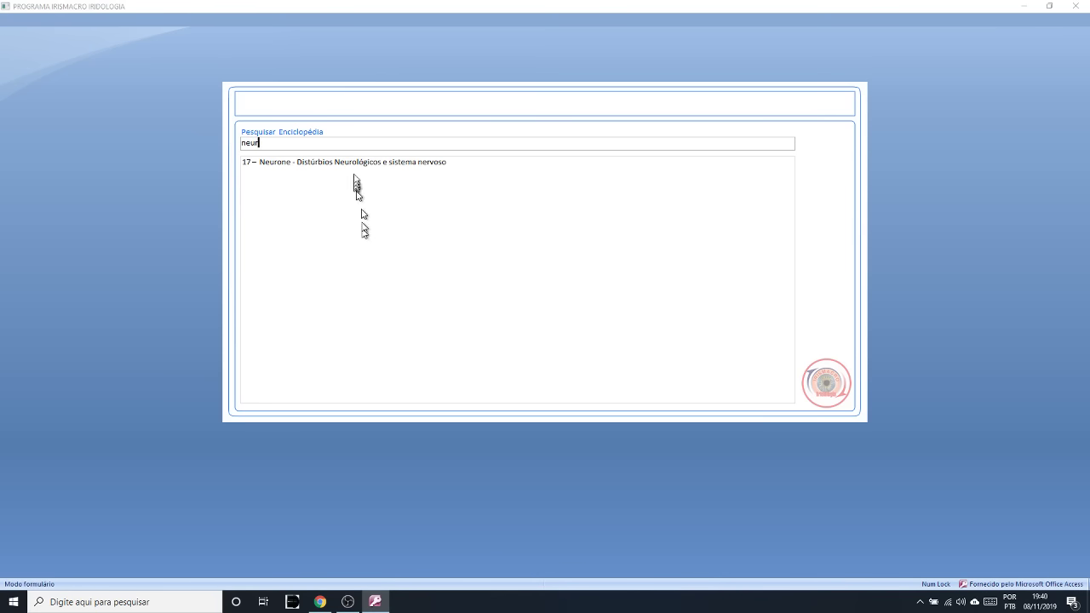
{"action": "left_click", "coordinate": [355, 162]}
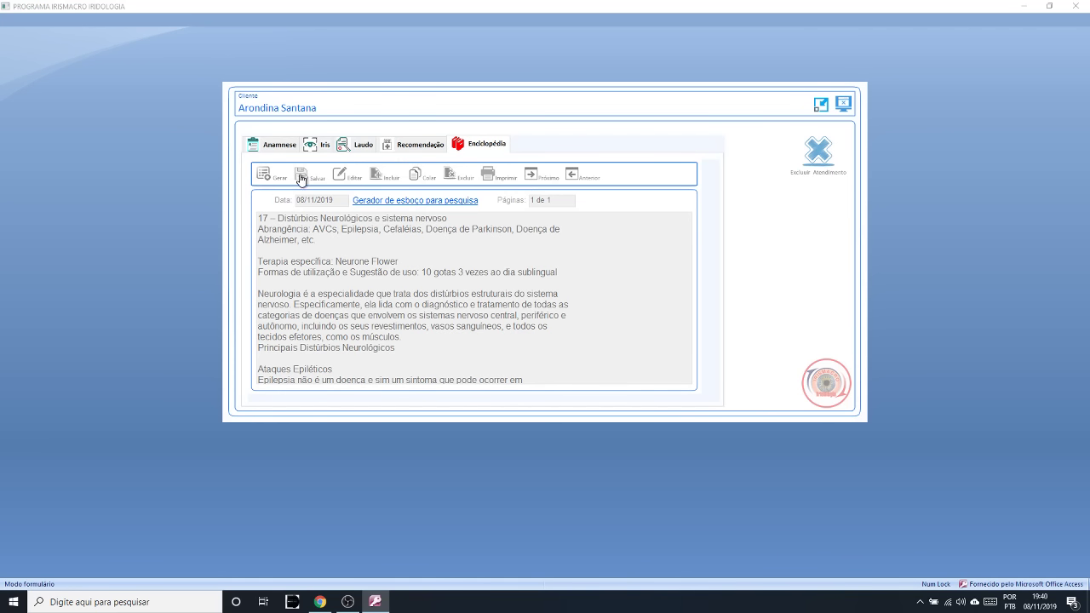
{"action": "left_click", "coordinate": [338, 178]}
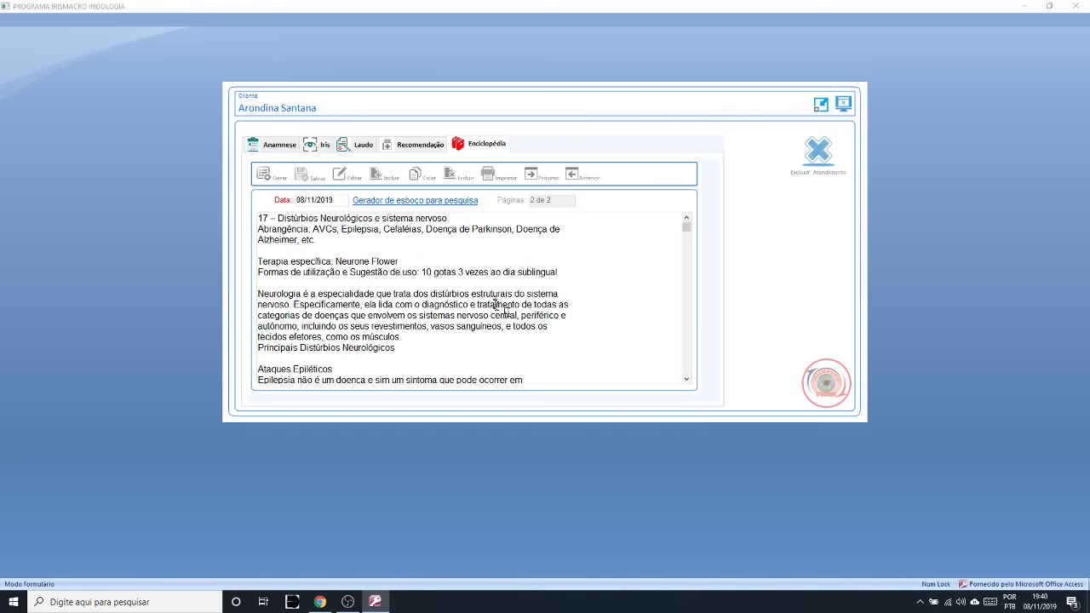
{"action": "left_click", "coordinate": [686, 381]}
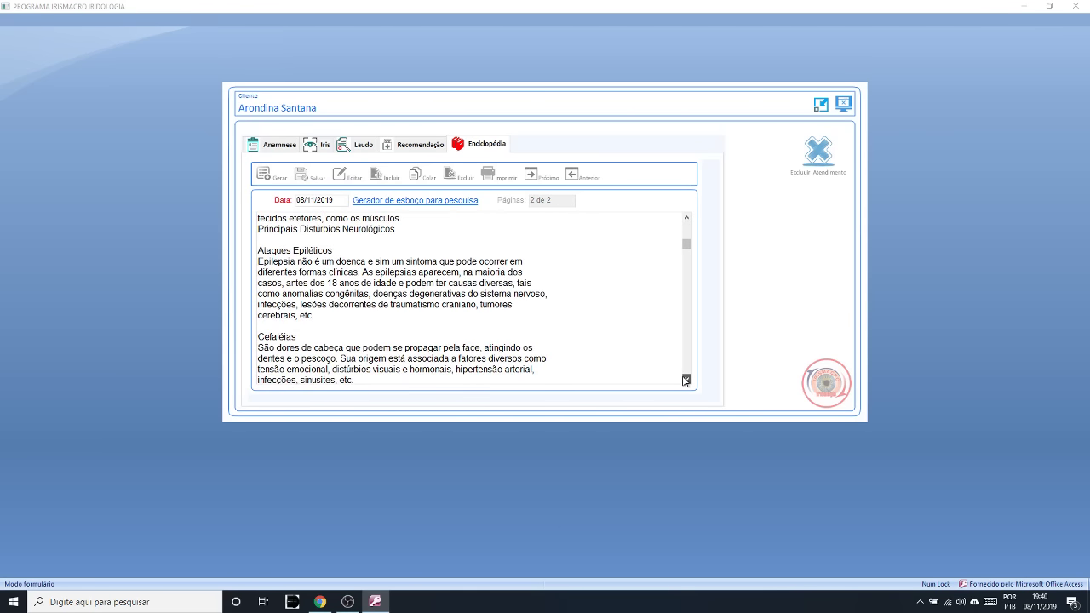
{"action": "left_click_drag", "start_coordinate": [686, 381], "coordinate": [685, 380]}
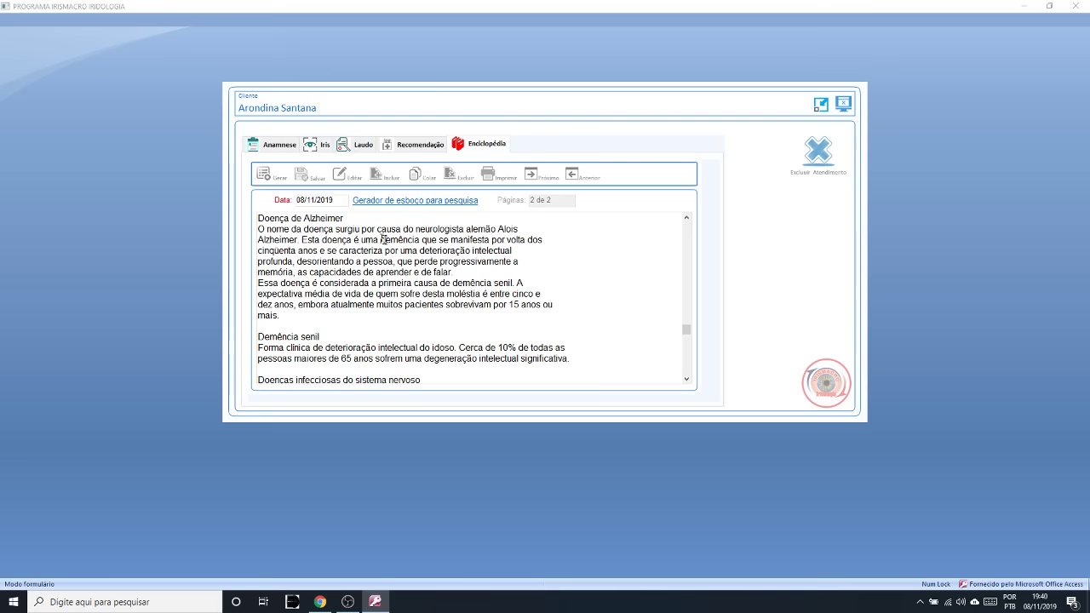
{"action": "left_click", "coordinate": [425, 145]}
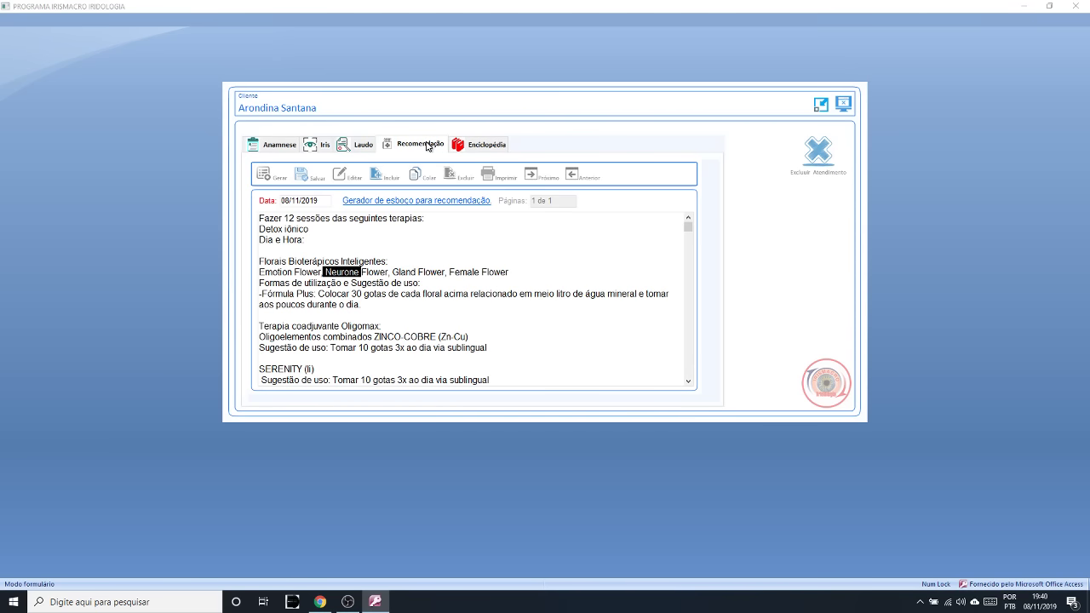
- Review the four florals in the recommendation: Emotion, Neurone, Gland and Female Flower
{"action": "left_click", "coordinate": [375, 272]}
{"action": "left_click_drag", "start_coordinate": [507, 270], "coordinate": [462, 272]}
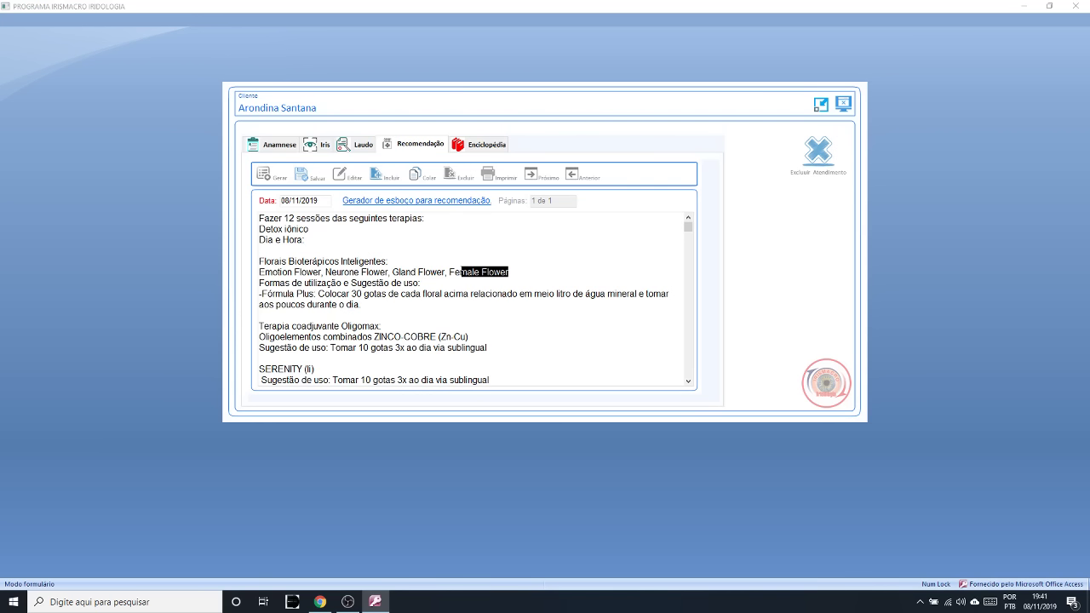
{"action": "left_click_drag", "start_coordinate": [326, 273], "coordinate": [256, 274]}
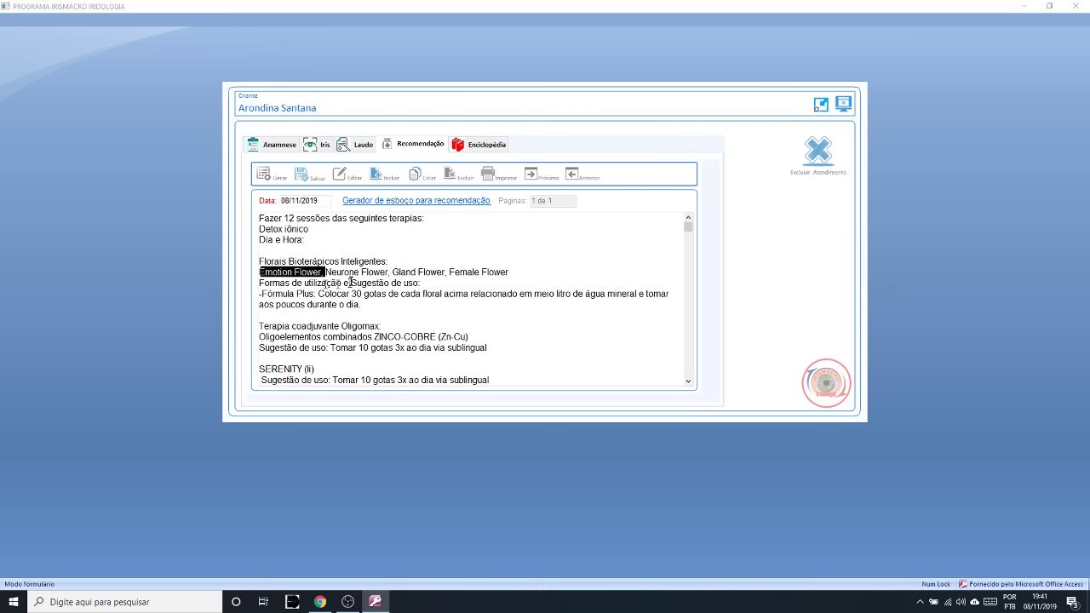
{"action": "left_click_drag", "start_coordinate": [327, 273], "coordinate": [388, 274]}
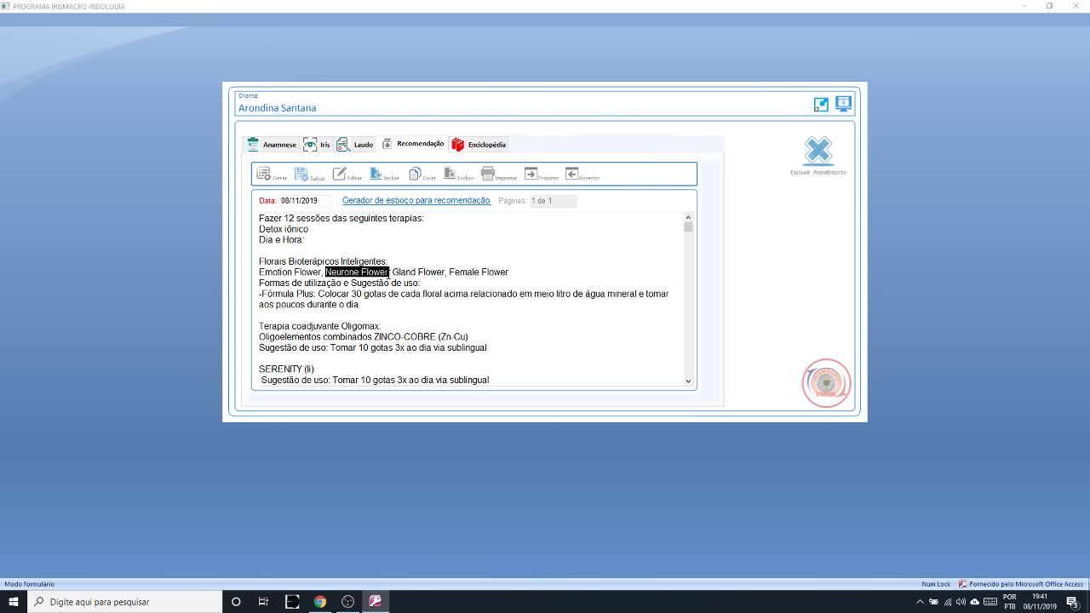
{"action": "left_click_drag", "start_coordinate": [510, 260], "coordinate": [387, 272]}
{"action": "left_click", "coordinate": [447, 272]}
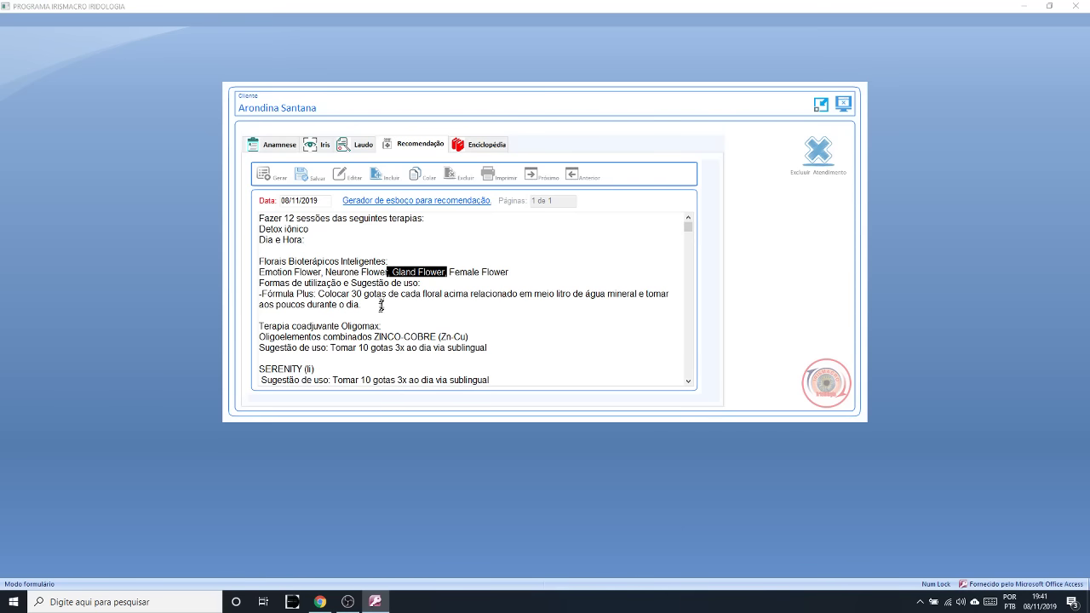
{"action": "left_click", "coordinate": [380, 306]}
{"action": "left_click_drag", "start_coordinate": [383, 311], "coordinate": [238, 254]}
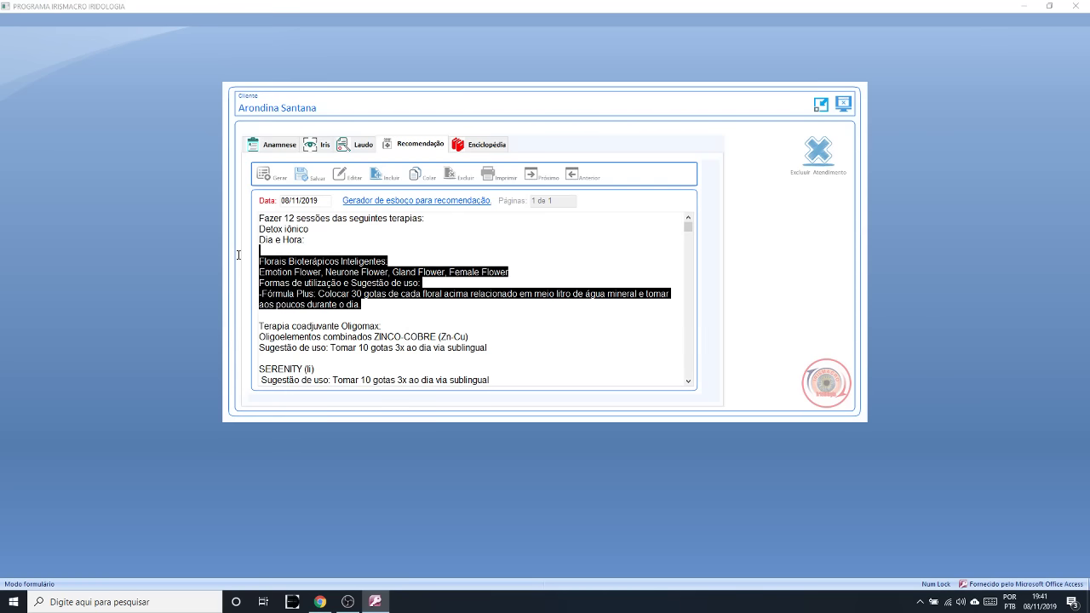
{"action": "left_click", "coordinate": [273, 292]}
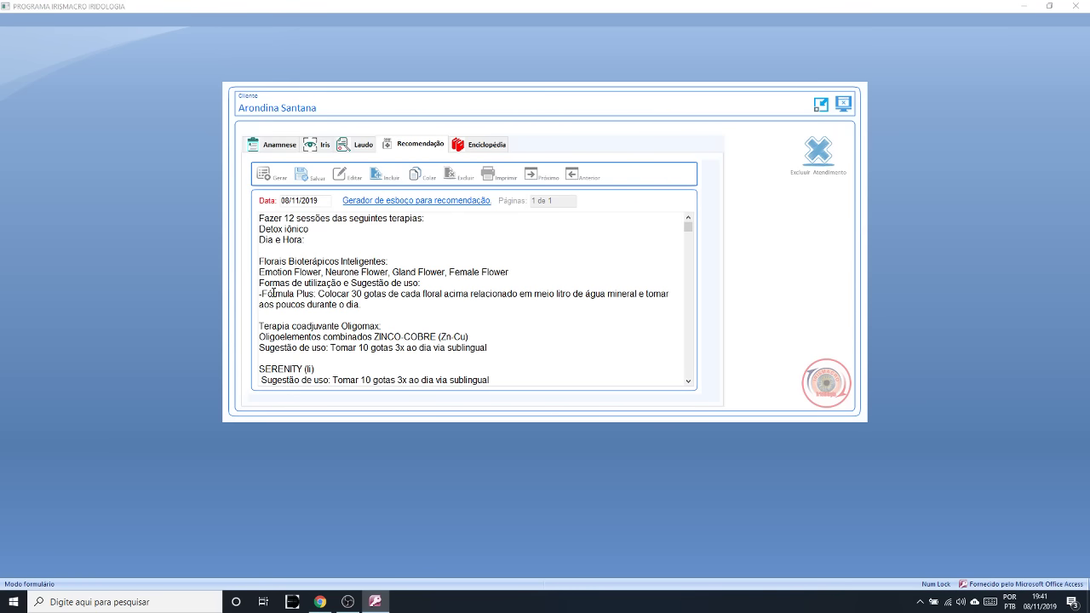
{"action": "left_click_drag", "start_coordinate": [323, 275], "coordinate": [260, 272]}
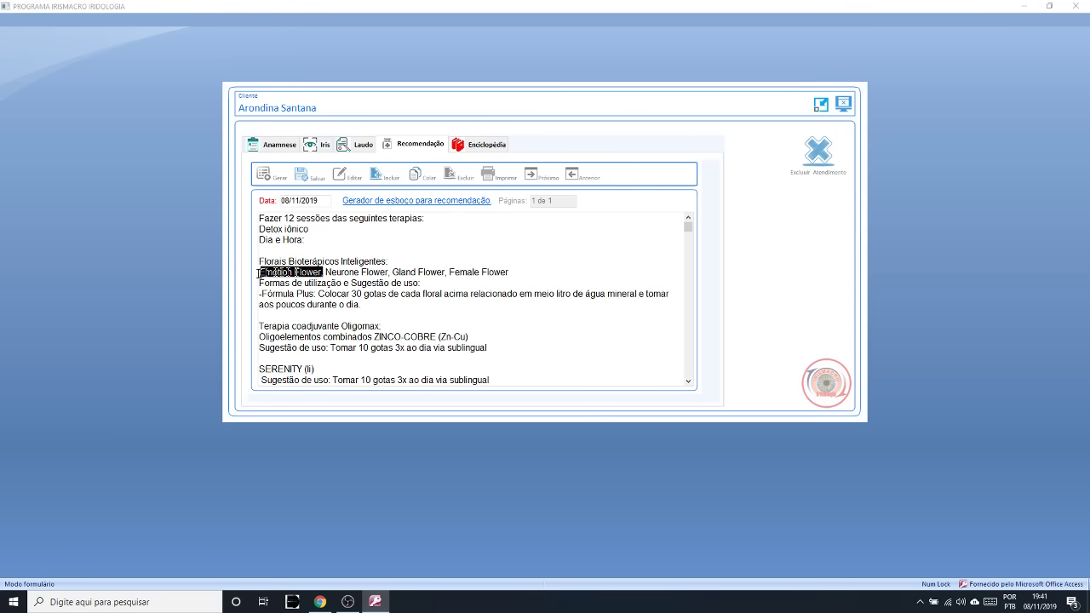
{"action": "left_click_drag", "start_coordinate": [389, 273], "coordinate": [322, 273]}
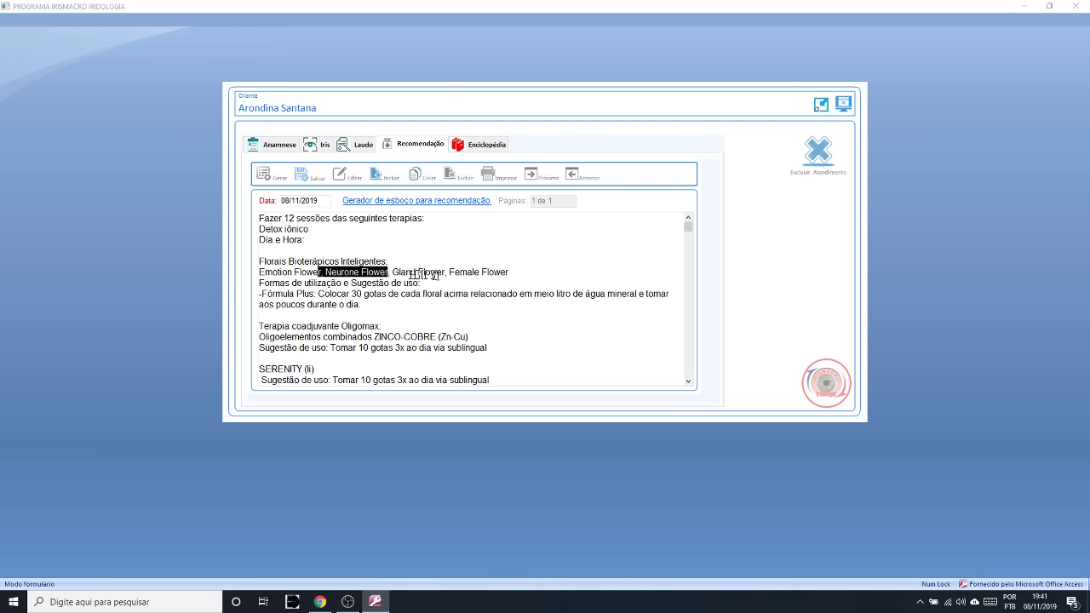
{"action": "left_click_drag", "start_coordinate": [455, 272], "coordinate": [416, 272]}
{"action": "left_click_drag", "start_coordinate": [509, 273], "coordinate": [272, 273]}
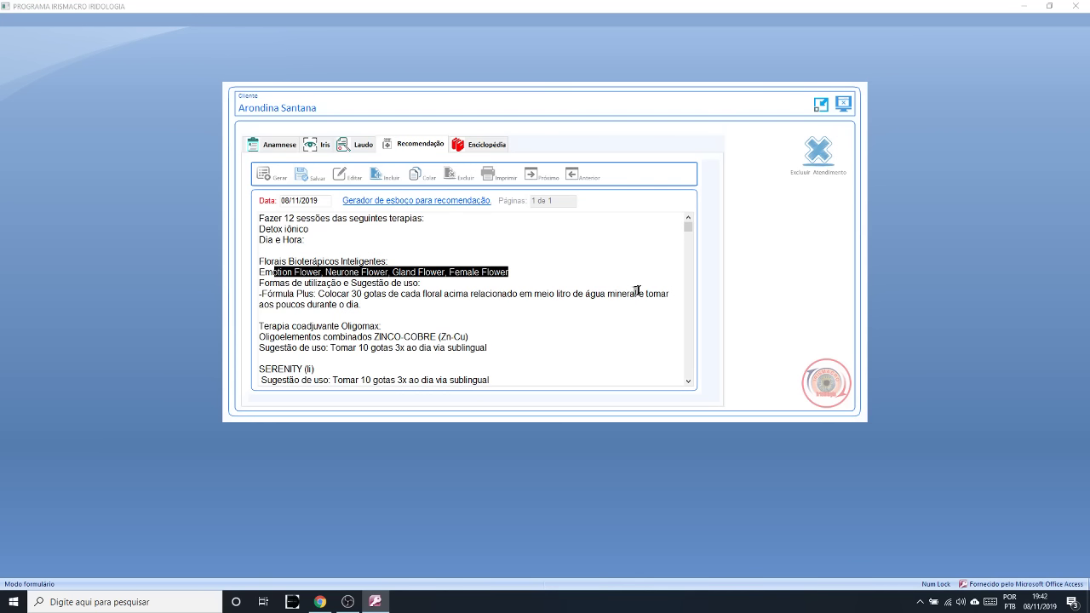
- Review the floral usage instructions with água mineral and the Terapia coadjuvante Oligomax heading
{"action": "left_click_drag", "start_coordinate": [639, 294], "coordinate": [570, 292]}
{"action": "left_click_drag", "start_coordinate": [361, 304], "coordinate": [285, 304]}
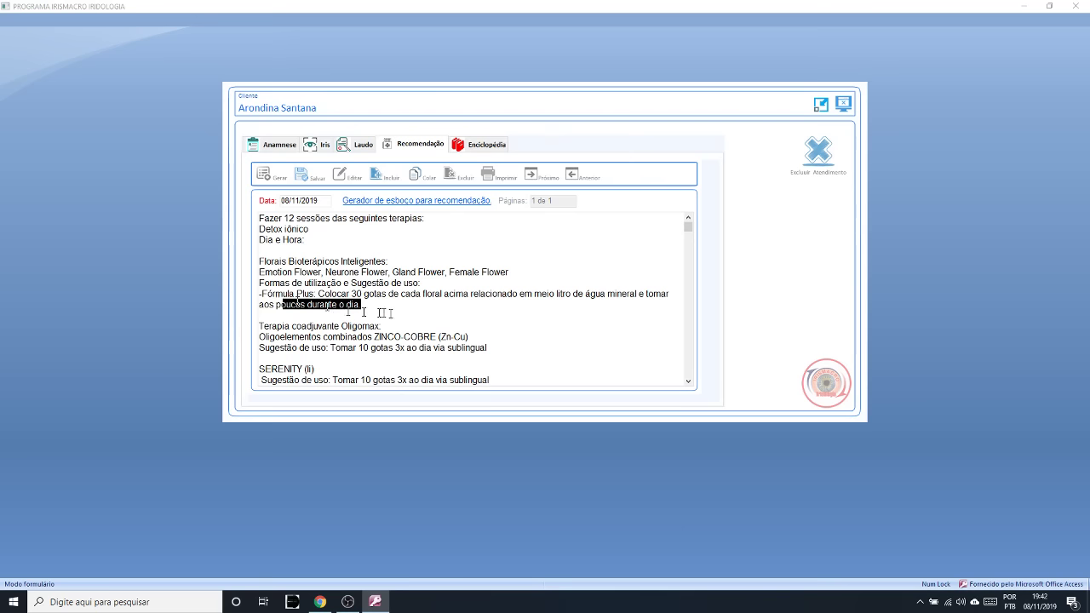
{"action": "left_click", "coordinate": [423, 315]}
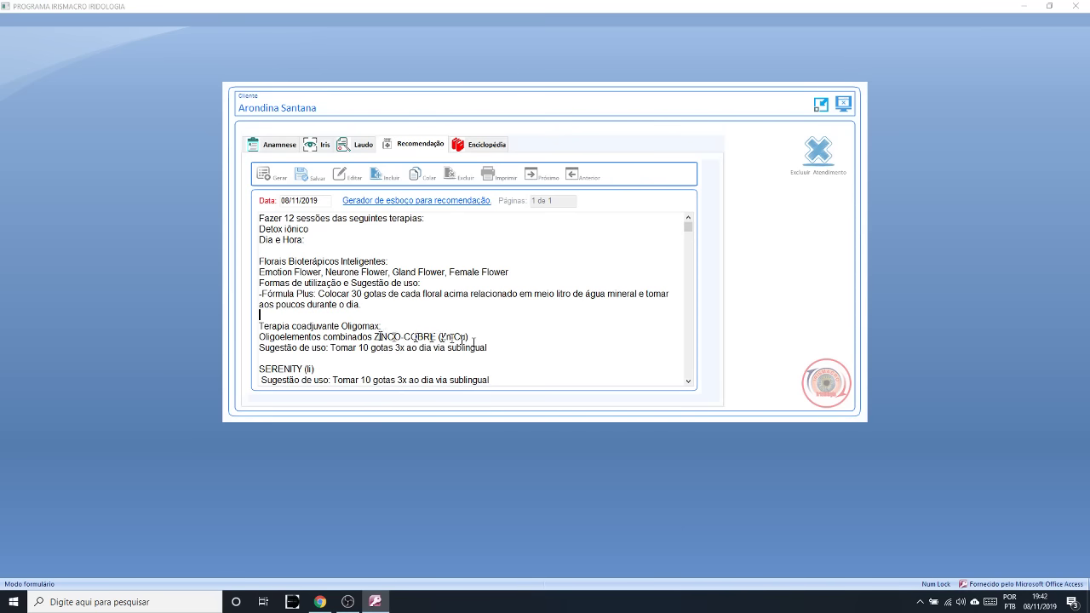
{"action": "left_click_drag", "start_coordinate": [387, 322], "coordinate": [254, 319]}
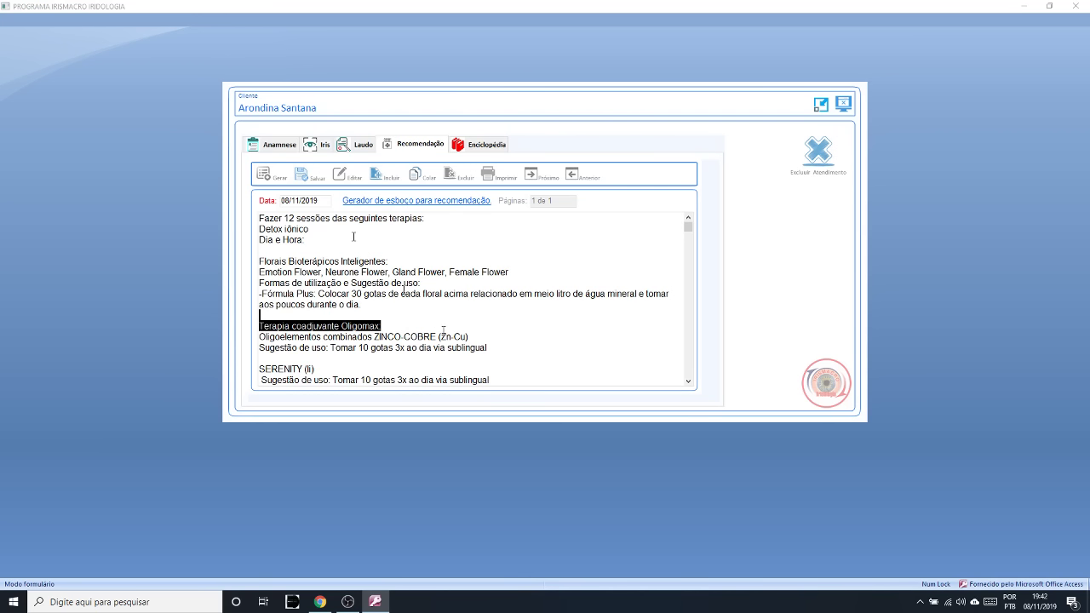
{"action": "left_click", "coordinate": [482, 144]}
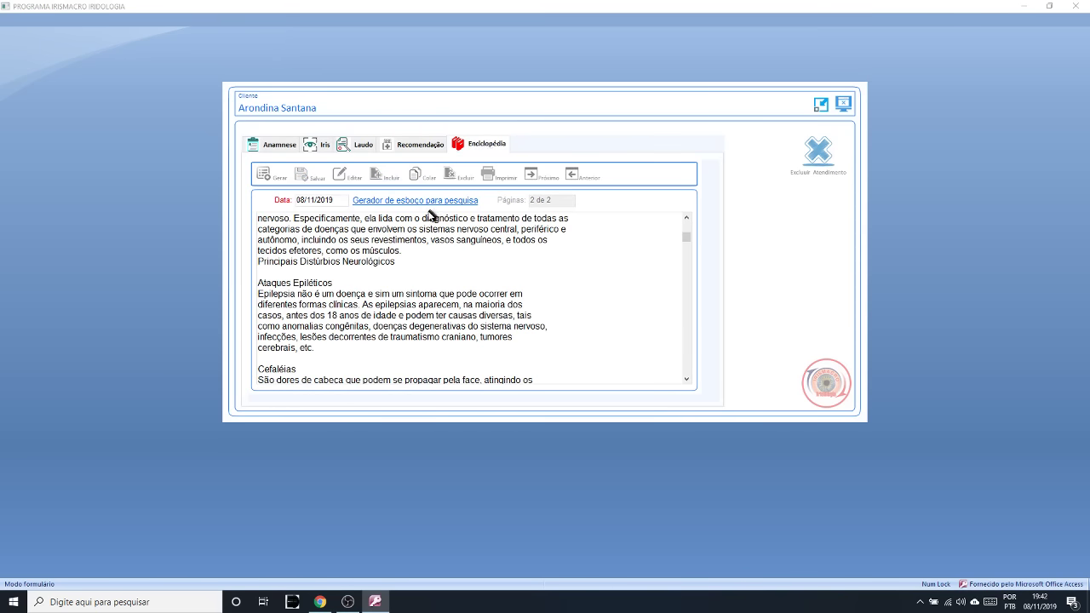
- Search 'zin' and open the ZINCO-COBRE (Zn-Cu) encyclopedia entry to review its indications
{"action": "left_click", "coordinate": [263, 175]}
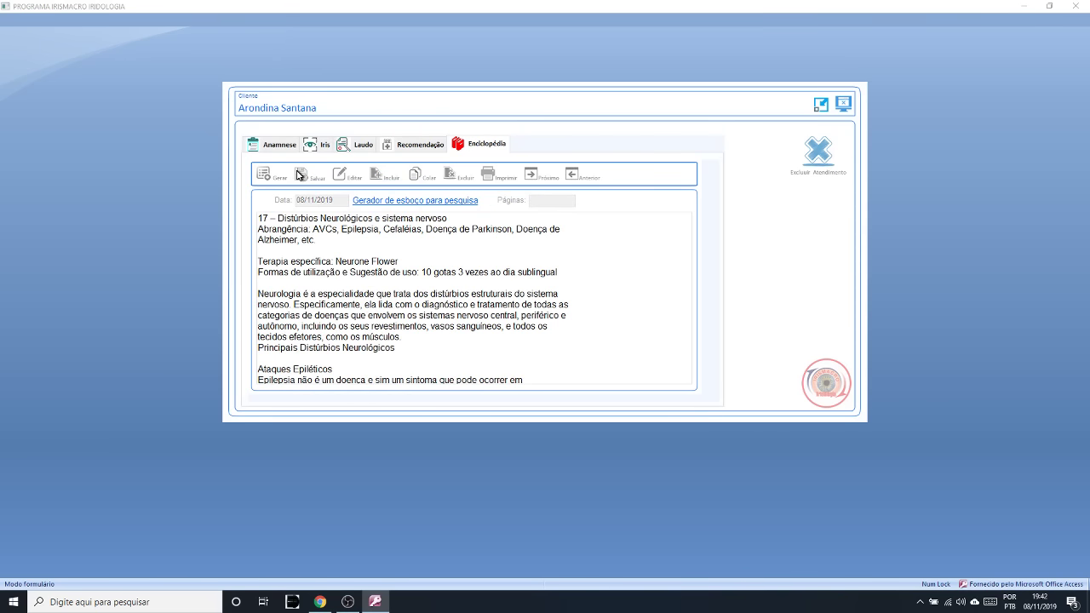
{"action": "left_click", "coordinate": [264, 174]}
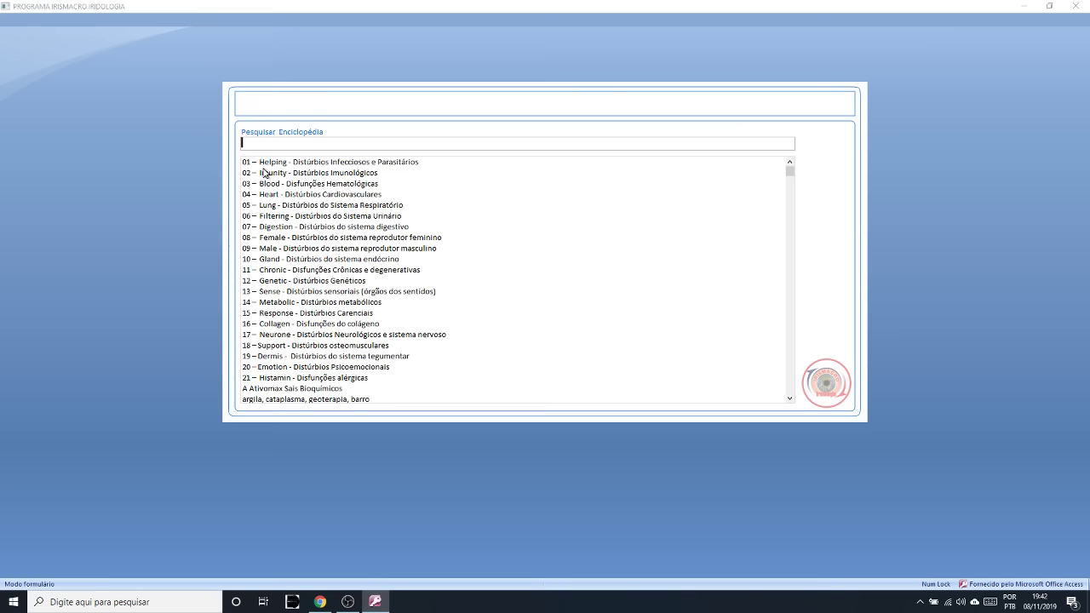
{"action": "type", "text": "zin"}
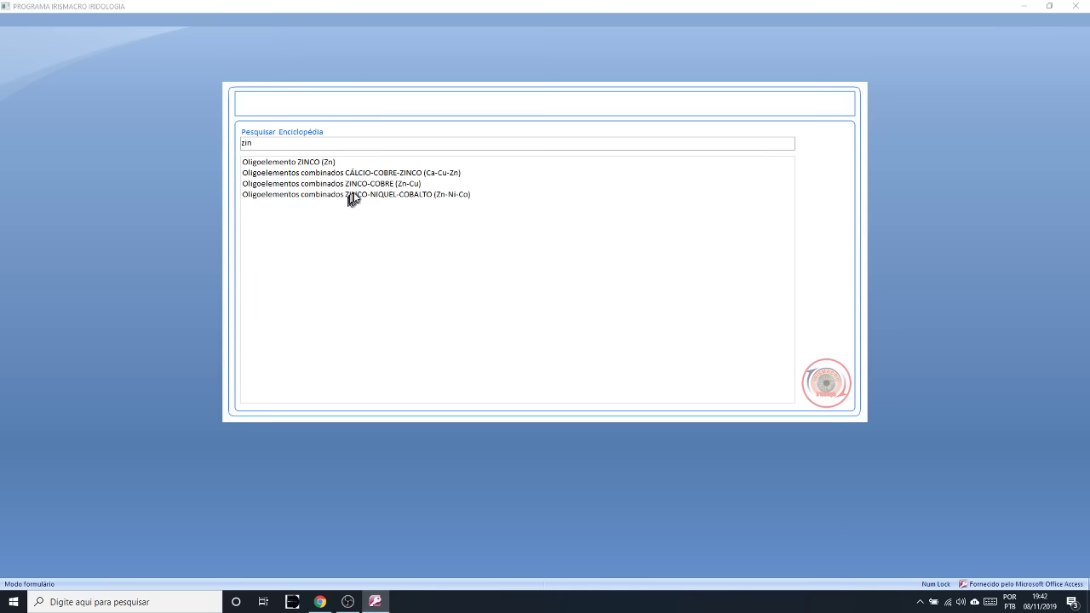
{"action": "double_click", "coordinate": [357, 186]}
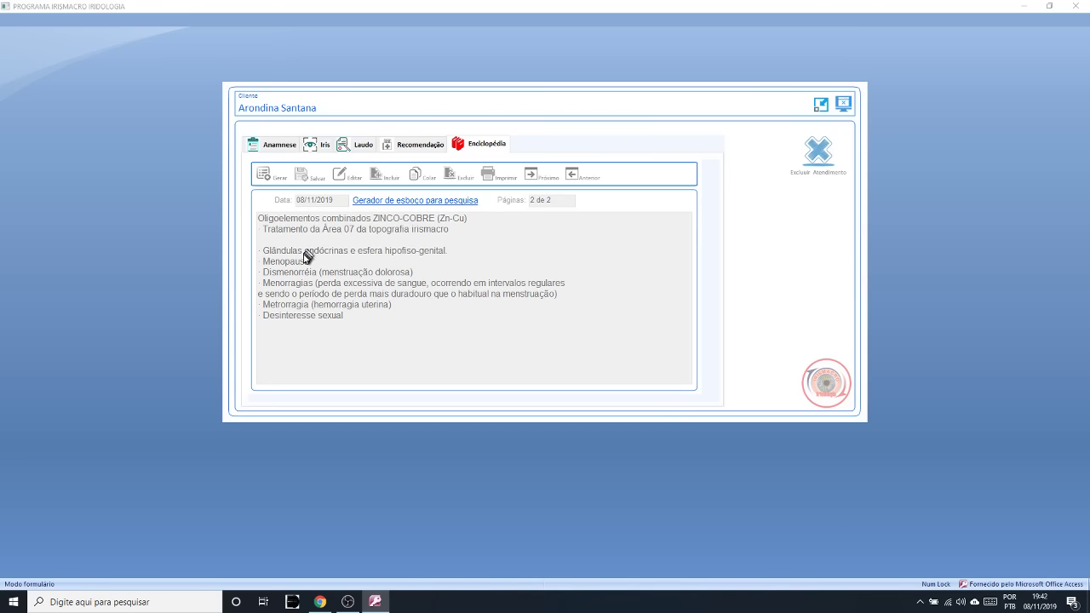
{"action": "left_click", "coordinate": [339, 177]}
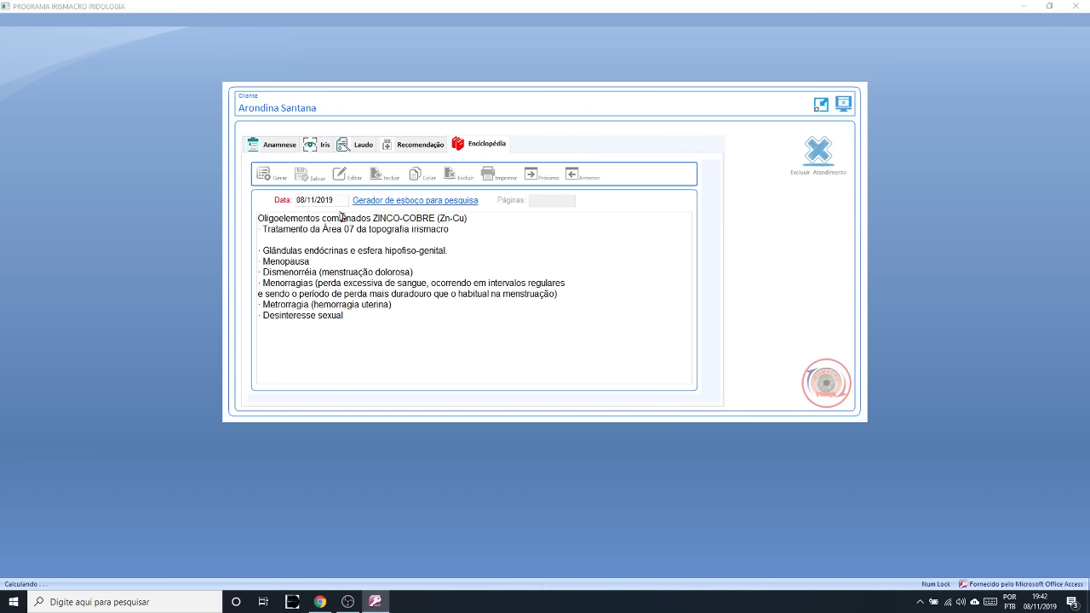
{"action": "left_click_drag", "start_coordinate": [372, 324], "coordinate": [270, 240]}
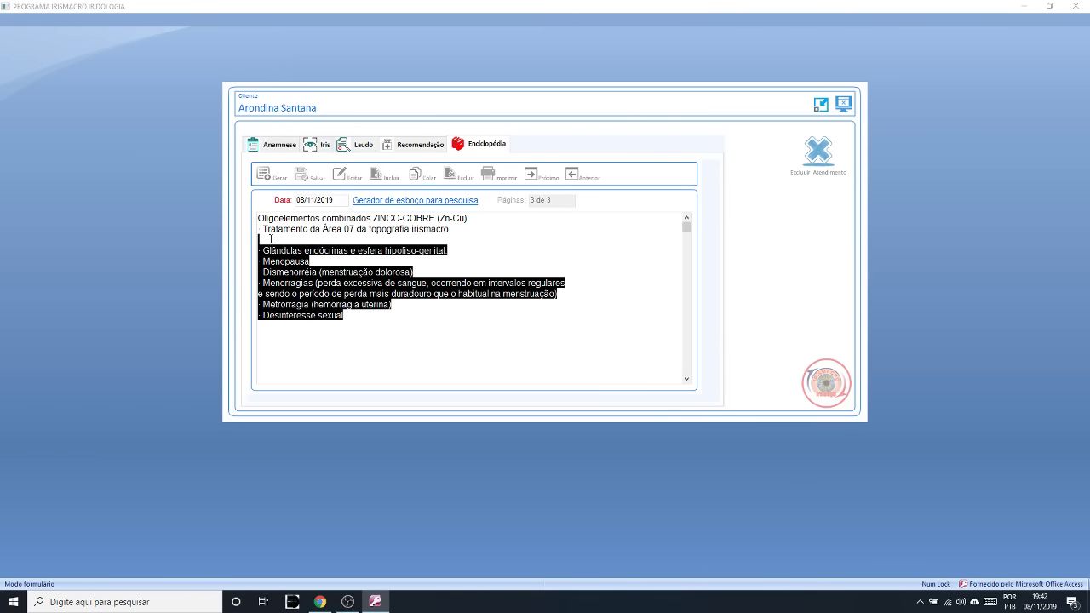
{"action": "left_click", "coordinate": [420, 144]}
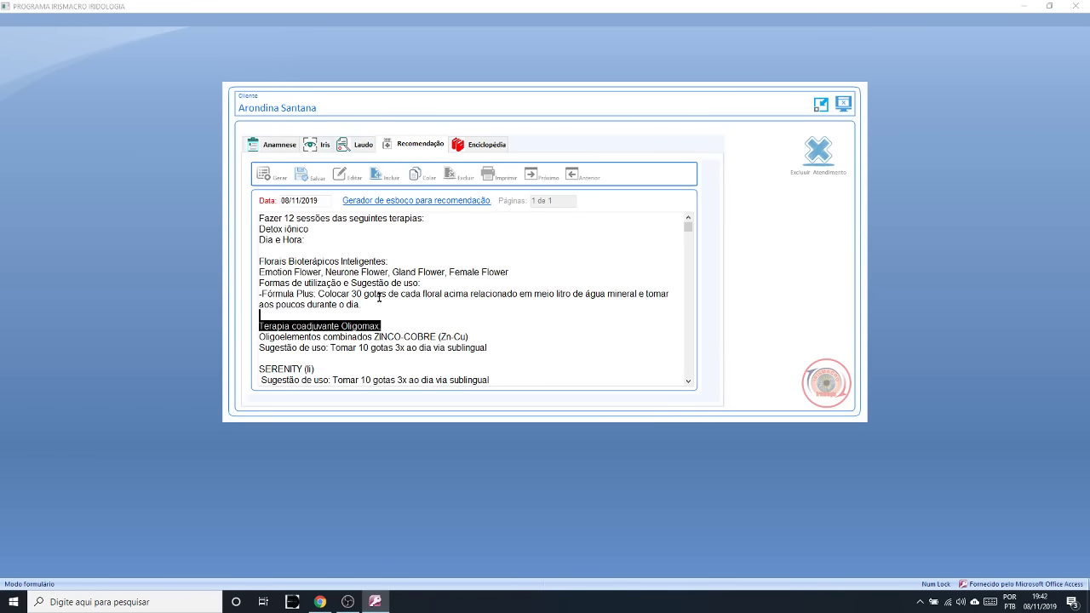
- Delete the SERENITY, RUBÍDIO and VANÁDIO lines after the ZINCO-COBRE dosage and save the recommendation
{"action": "left_click_drag", "start_coordinate": [490, 348], "coordinate": [258, 261]}
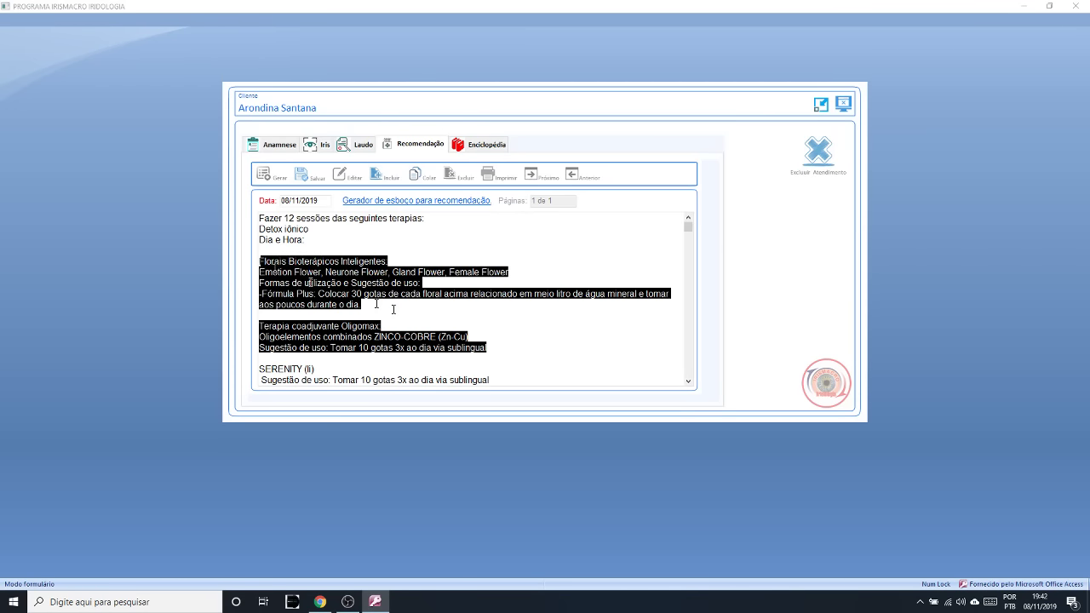
{"action": "left_click", "coordinate": [688, 381]}
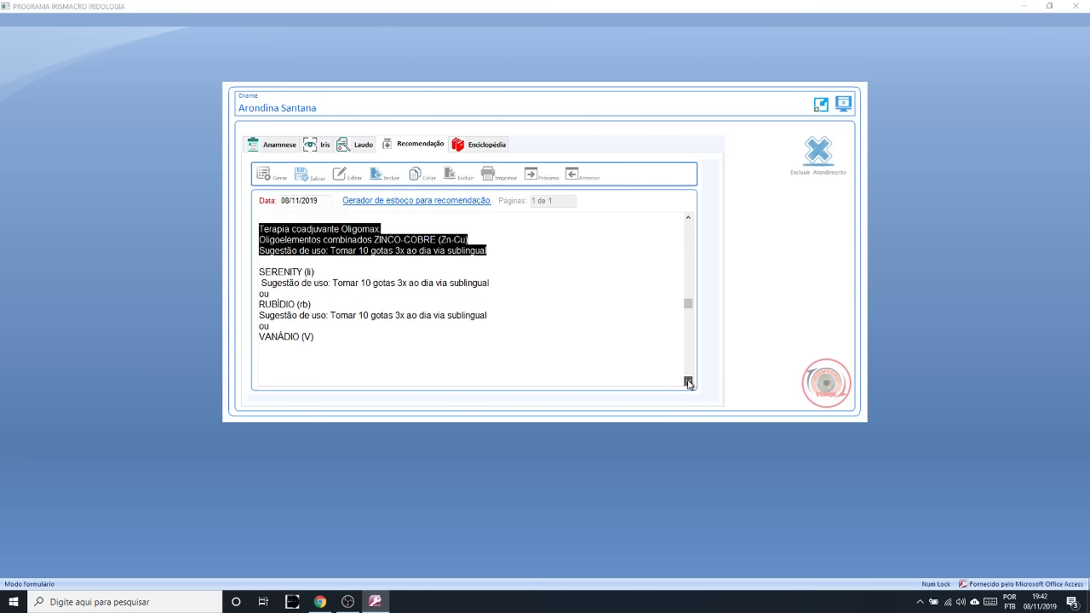
{"action": "left_click_drag", "start_coordinate": [365, 319], "coordinate": [259, 244]}
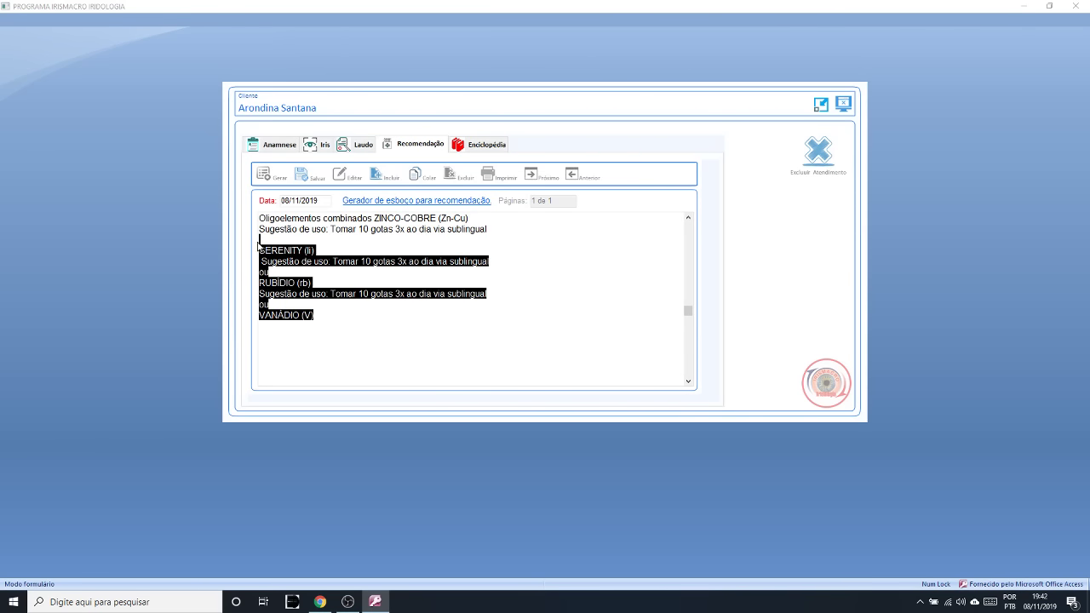
{"action": "key", "text": "Delete"}
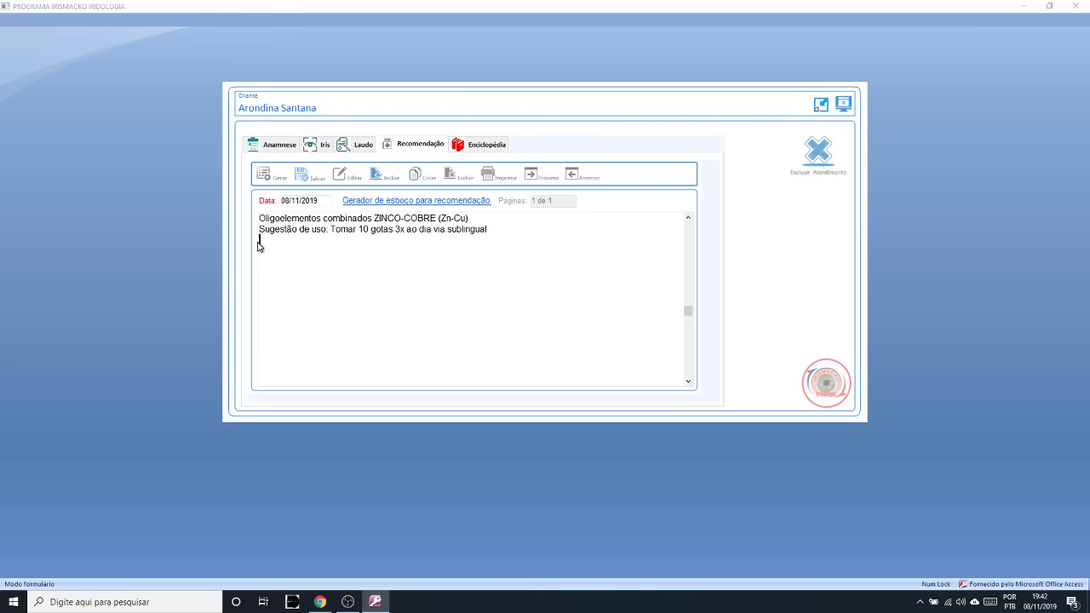
{"action": "left_click", "coordinate": [304, 177]}
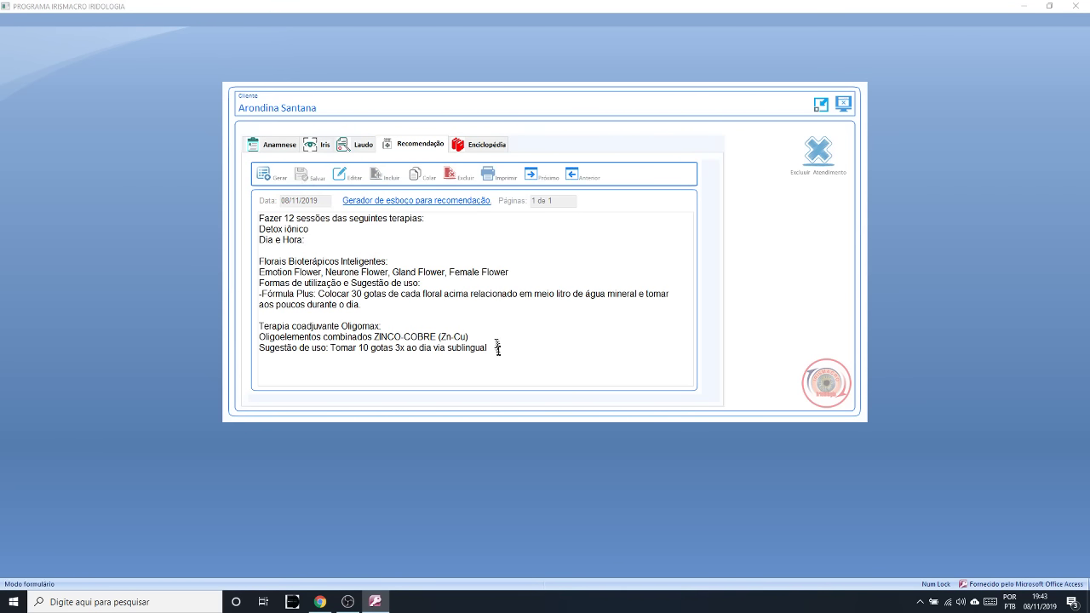
{"action": "left_click_drag", "start_coordinate": [490, 347], "coordinate": [249, 222]}
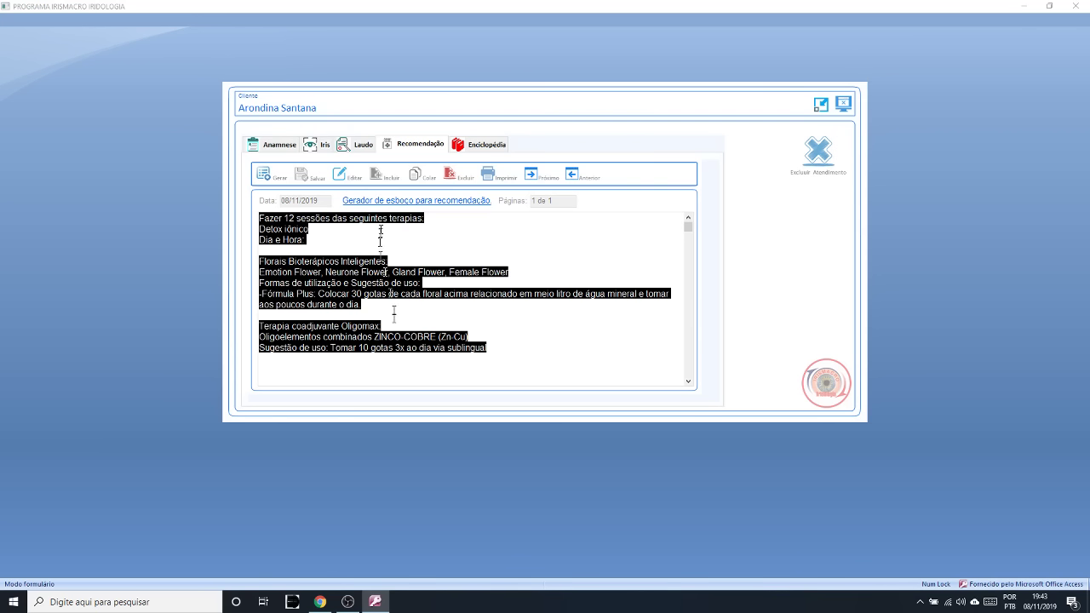
{"action": "left_click", "coordinate": [344, 175]}
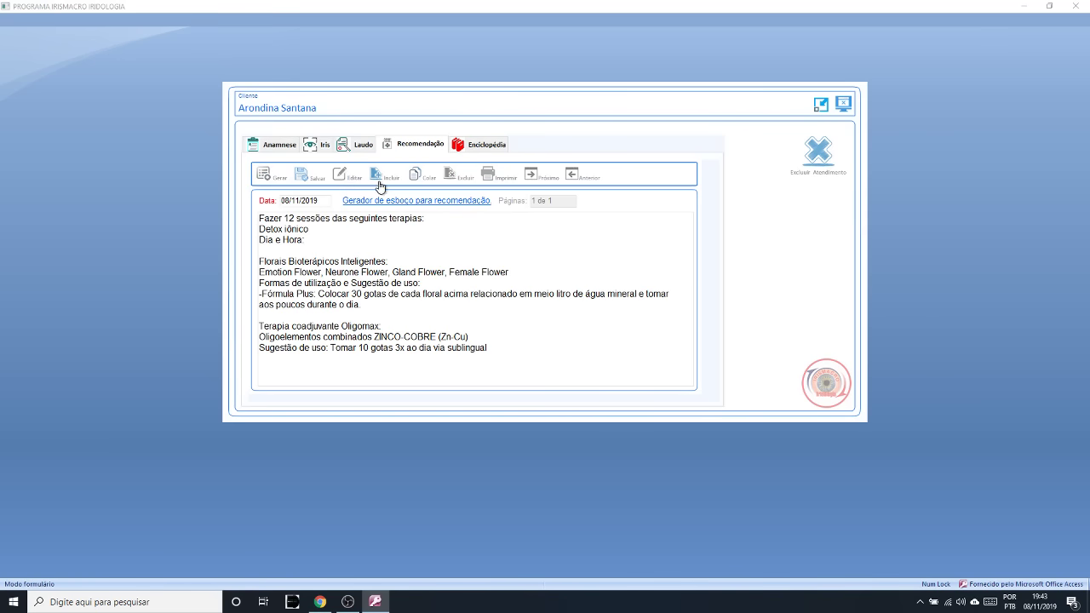
- Insert the stored Suplemento Yellow Plant line, save the recommendation, and print it to PDF
{"action": "left_click", "coordinate": [380, 178]}
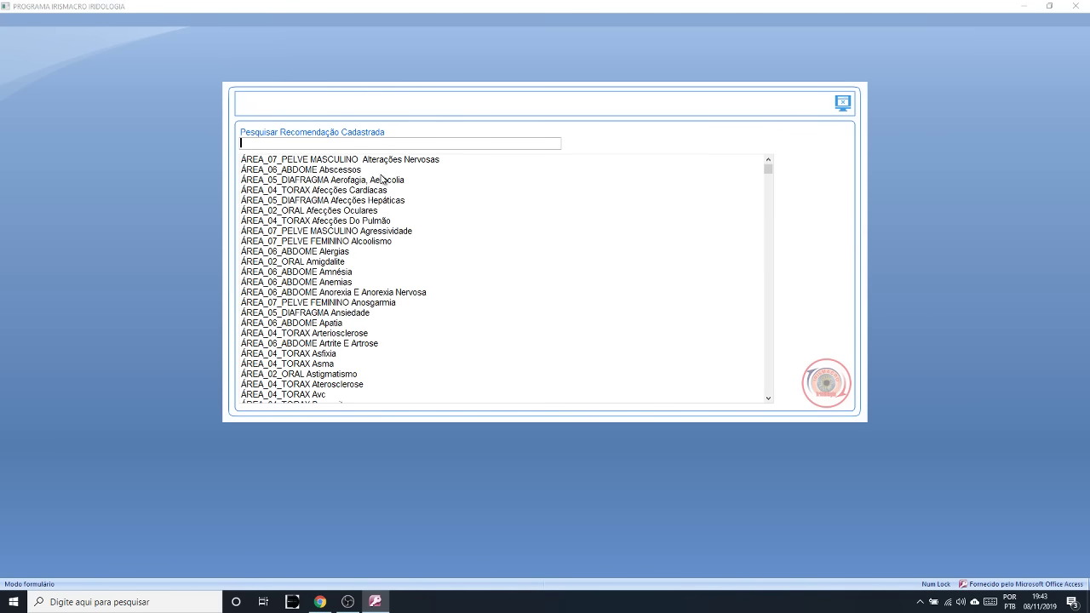
{"action": "type", "text": "ye"}
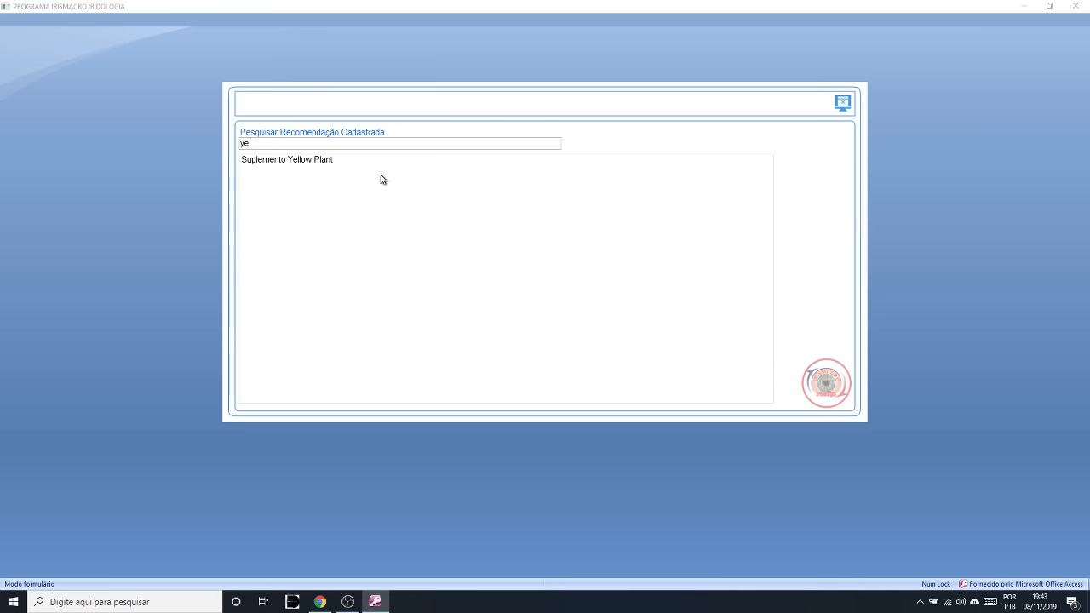
{"action": "double_click", "coordinate": [324, 163]}
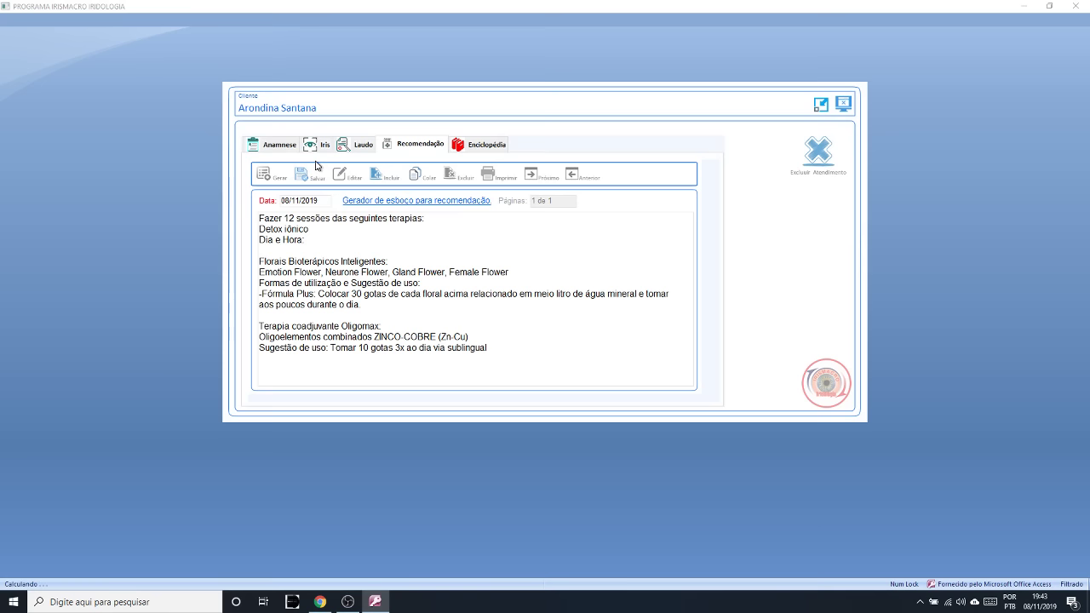
{"action": "left_click", "coordinate": [412, 177]}
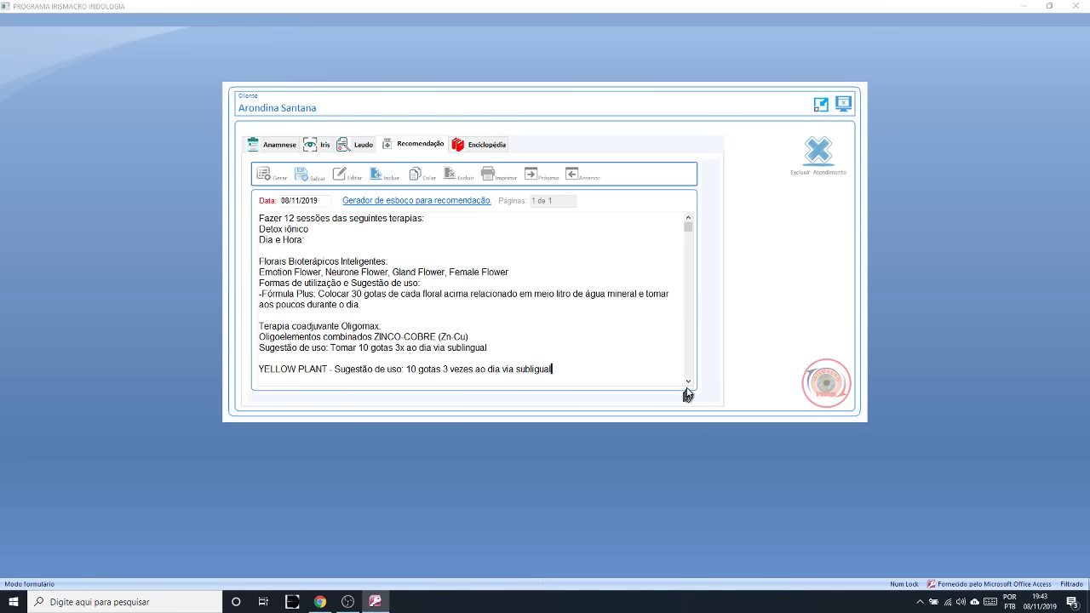
{"action": "scroll", "coordinate": [688, 394], "scroll_direction": "down", "scroll_amount": 3}
{"action": "left_click_drag", "start_coordinate": [552, 338], "coordinate": [271, 338]}
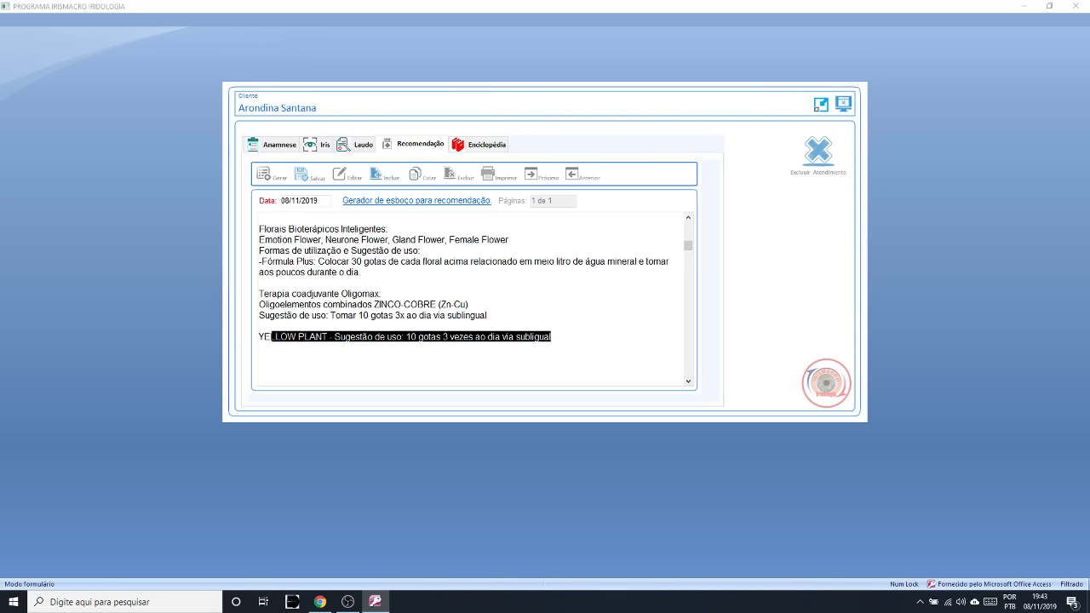
{"action": "left_click", "coordinate": [301, 177]}
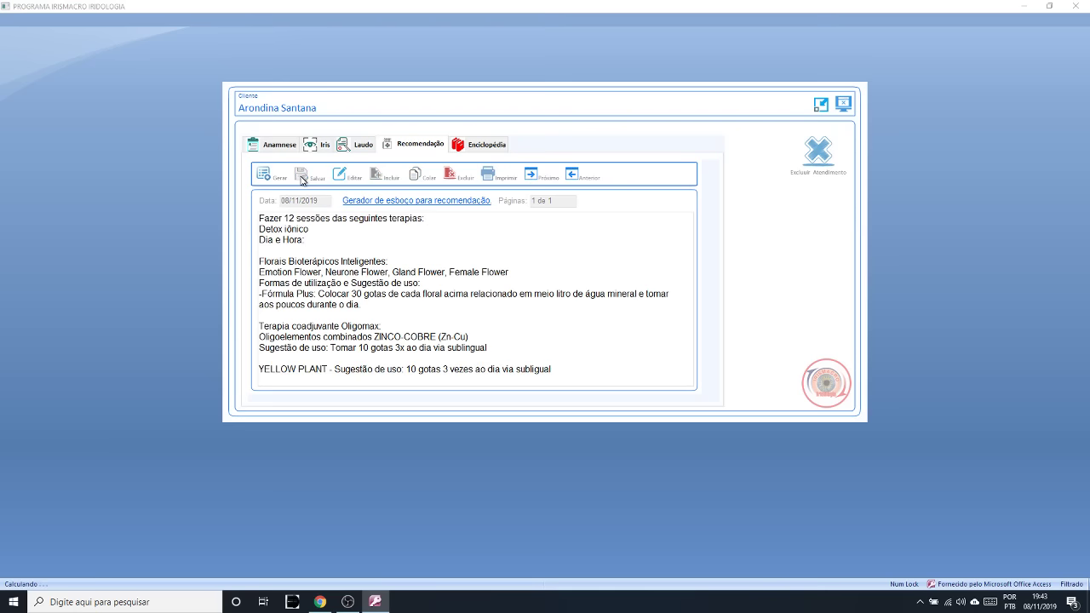
{"action": "left_click", "coordinate": [487, 175]}
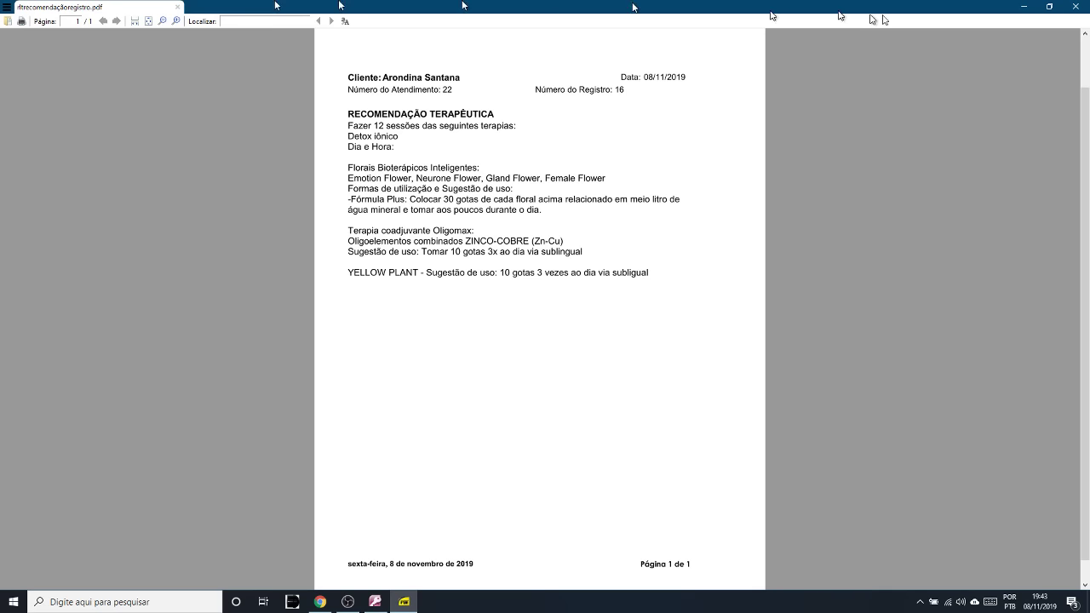
- Close the SumatraPDF printout after checking it ends with the YELLOW PLANT line
{"action": "left_click", "coordinate": [1074, 9]}
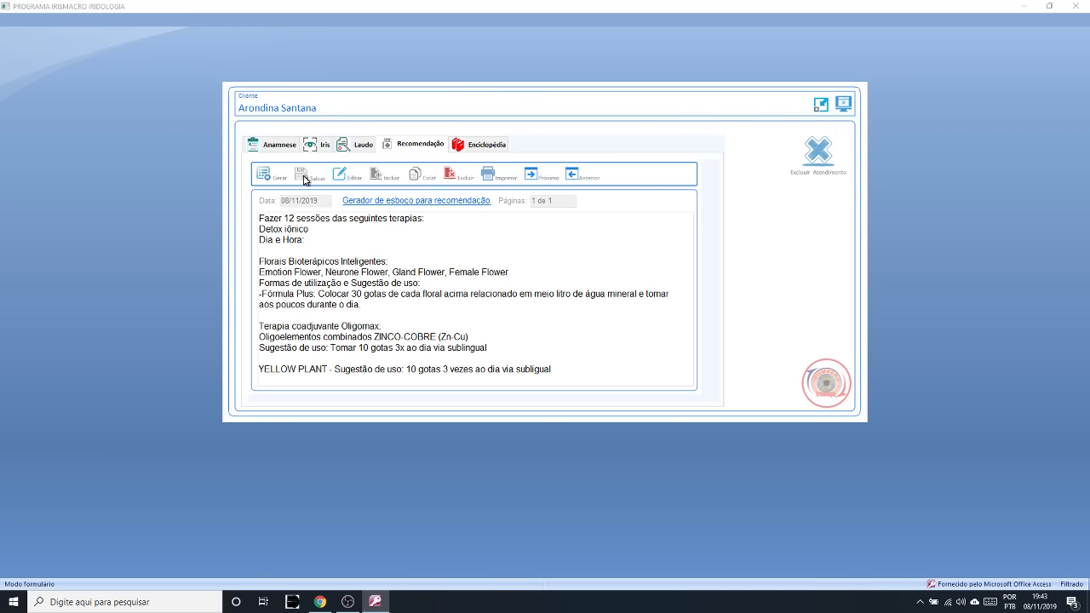
- Generate page 2 from the 'limp' search's Instruções Limpeza intestinal and save it
{"action": "left_click", "coordinate": [266, 175]}
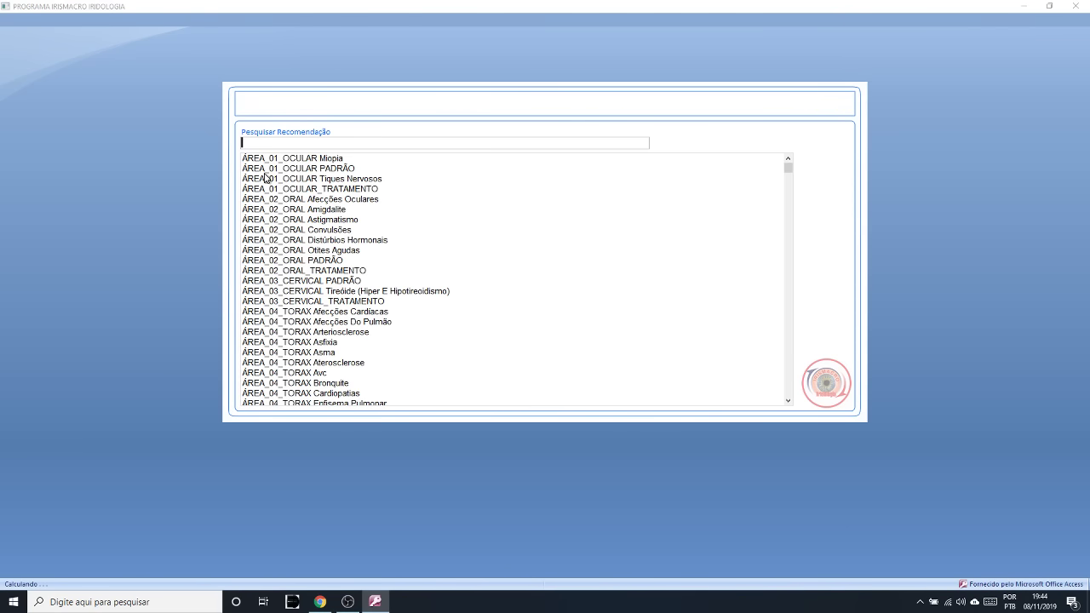
{"action": "type", "text": "limp"}
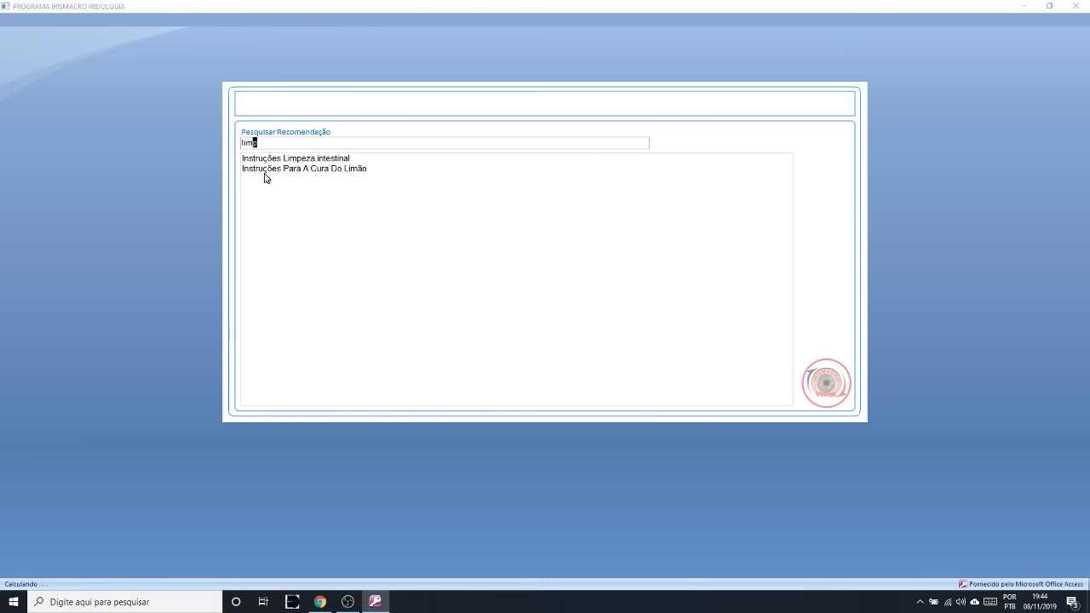
{"action": "double_click", "coordinate": [292, 158]}
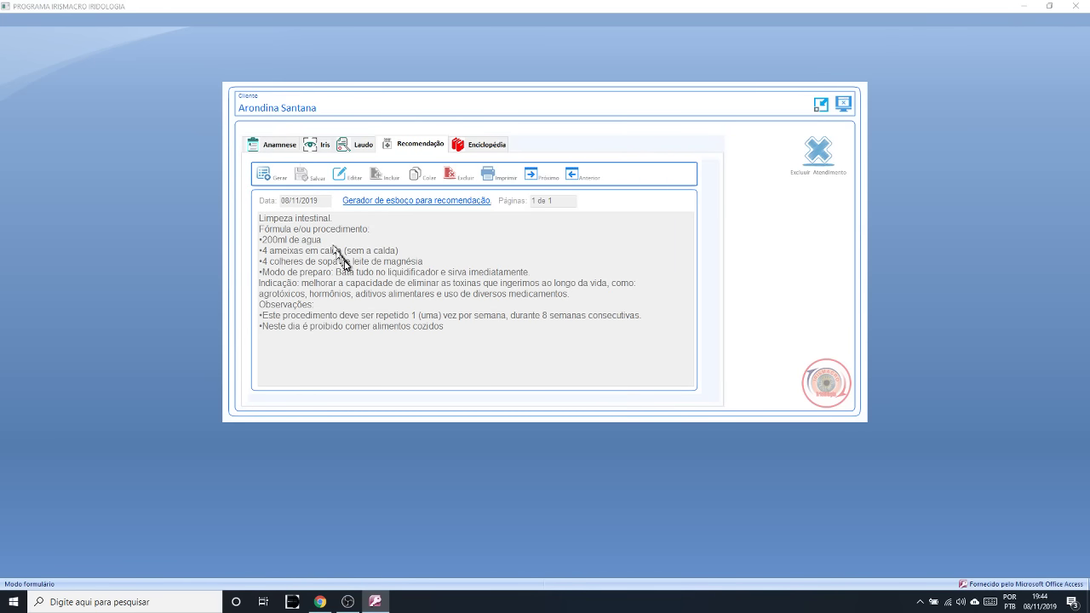
{"action": "left_click", "coordinate": [305, 182]}
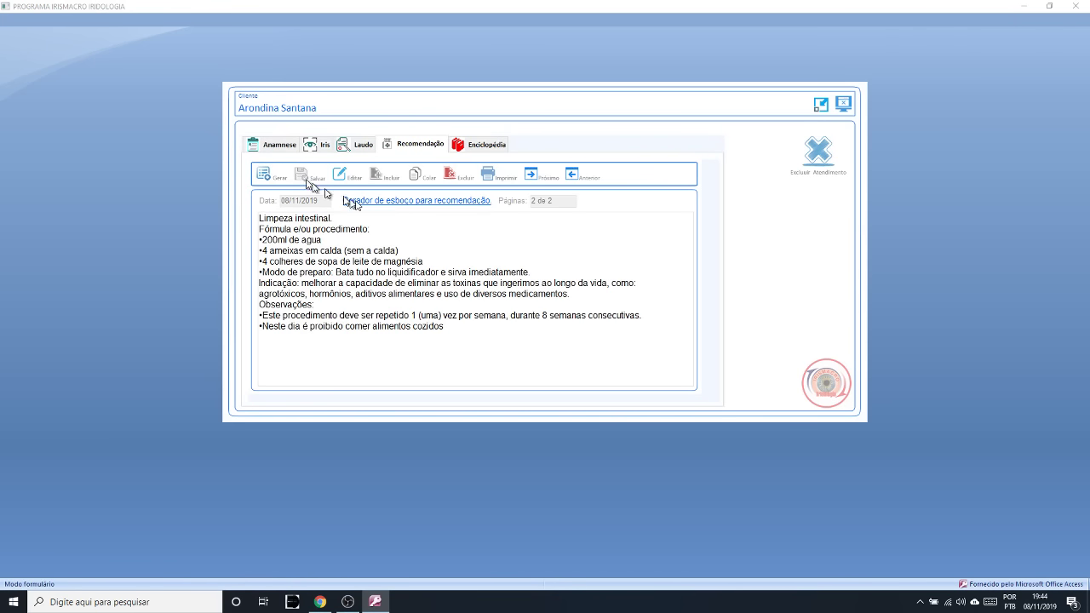
- Print the Limpeza intestinal page to PDF, scroll through it in SumatraPDF, and close it
{"action": "left_click", "coordinate": [492, 177]}
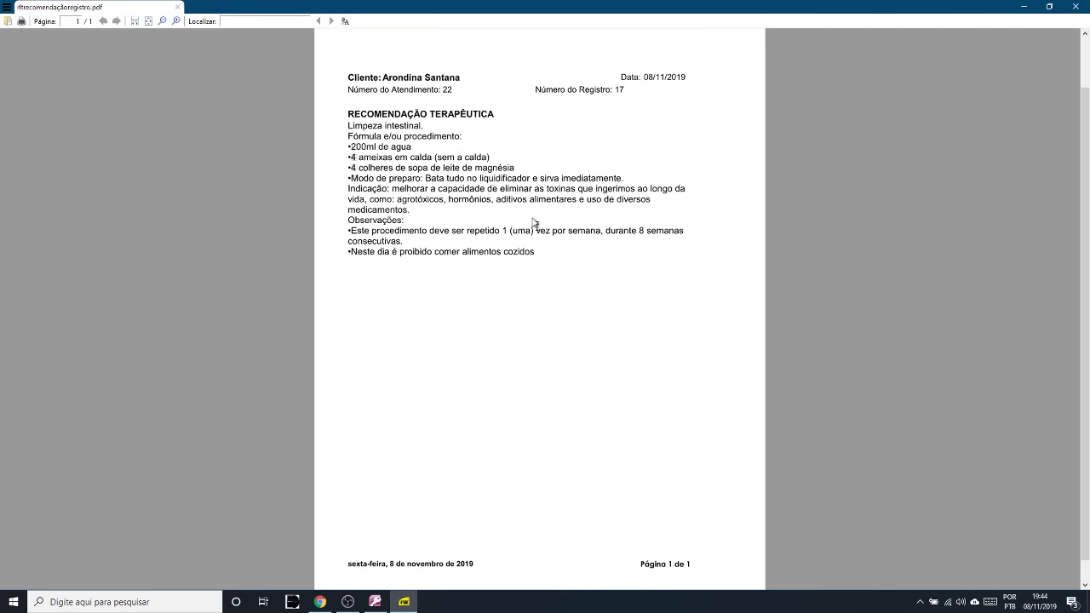
{"action": "scroll", "coordinate": [582, 258], "scroll_direction": "down", "scroll_amount": 1}
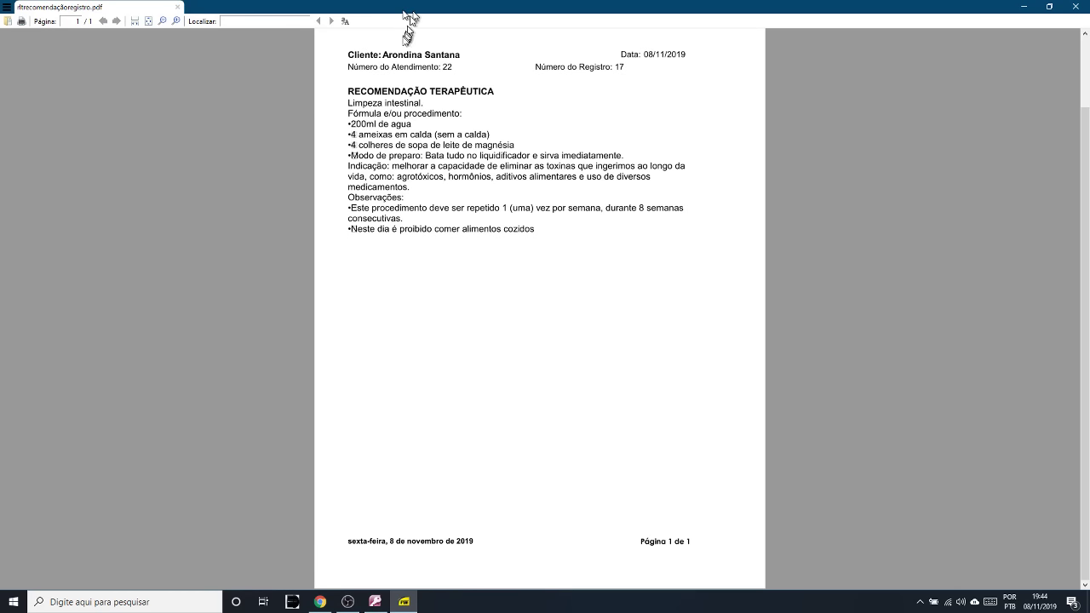
{"action": "scroll", "coordinate": [434, 255], "scroll_direction": "up", "scroll_amount": 3}
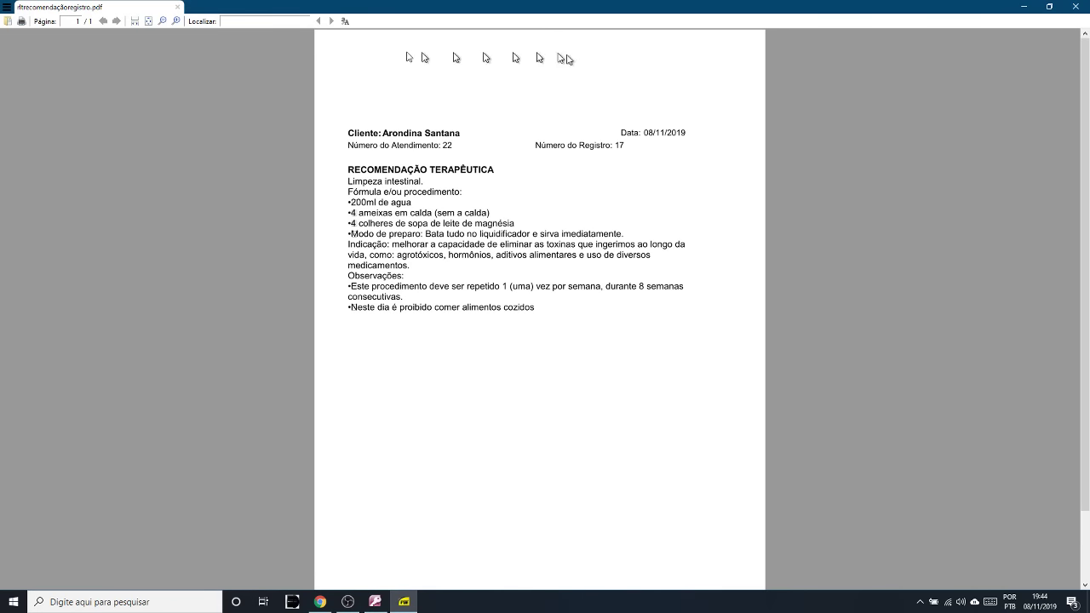
{"action": "left_click", "coordinate": [1076, 9]}
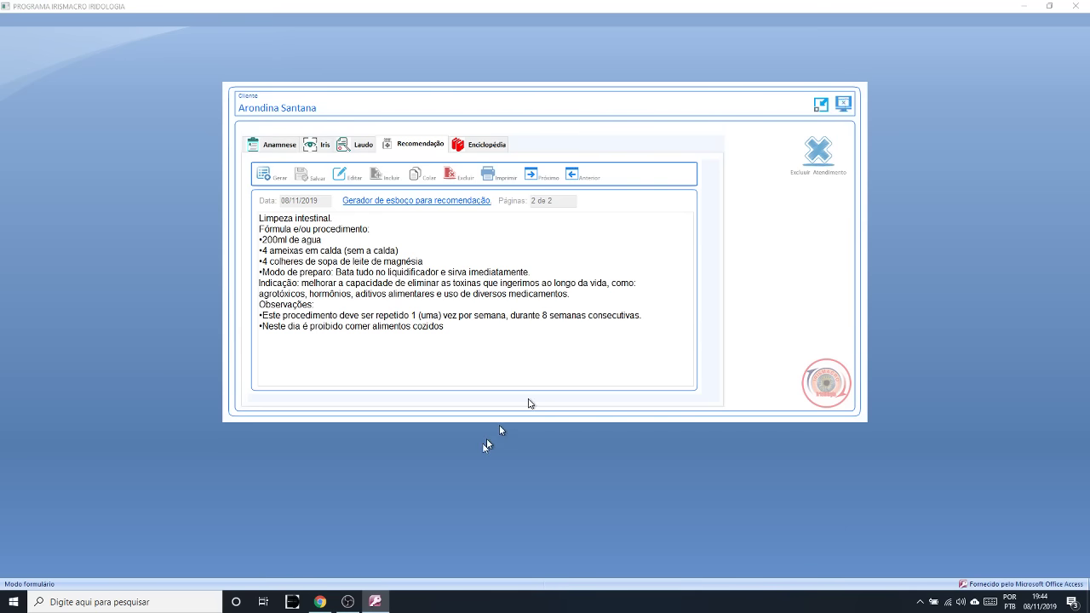
{"action": "left_click", "coordinate": [349, 603]}
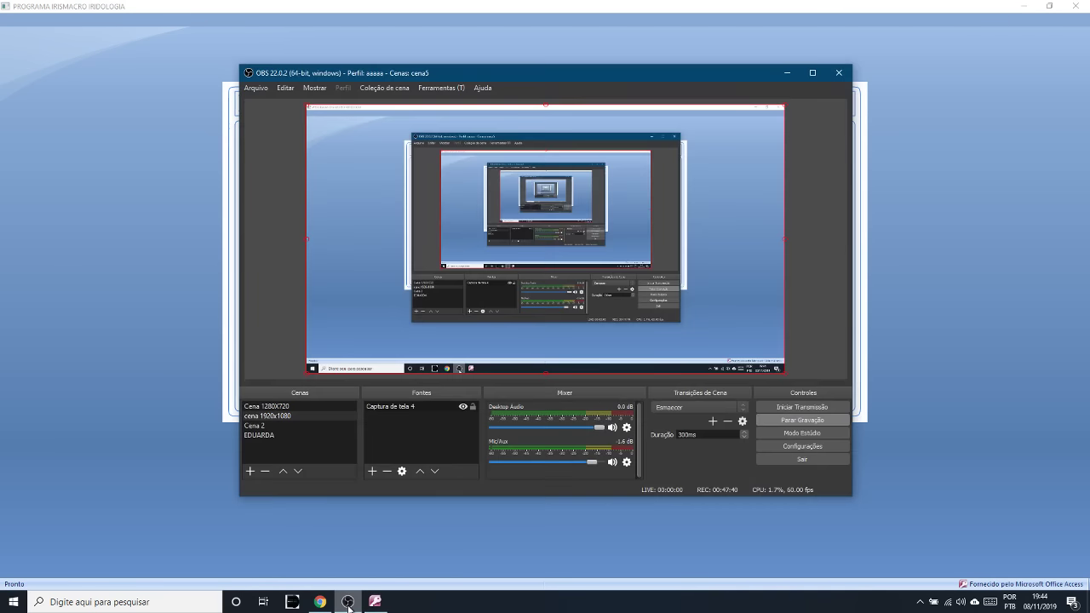